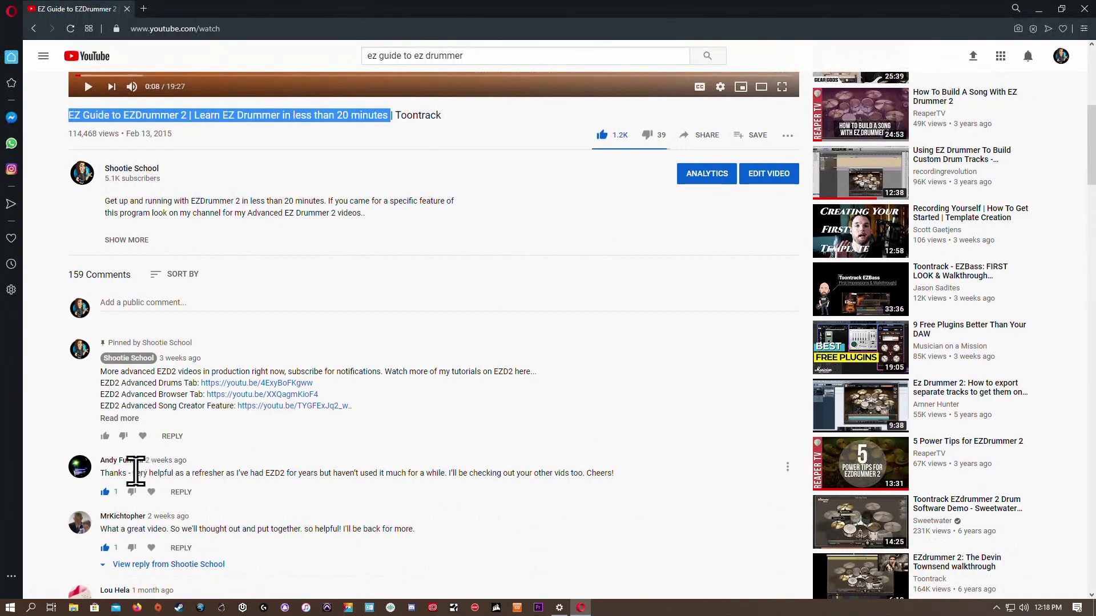
Step: Read through the viewer comments below the "EZ Guide to EZDrummer 2" video
{"action": "left_click_drag", "start_coordinate": [104, 474], "coordinate": [208, 474]}
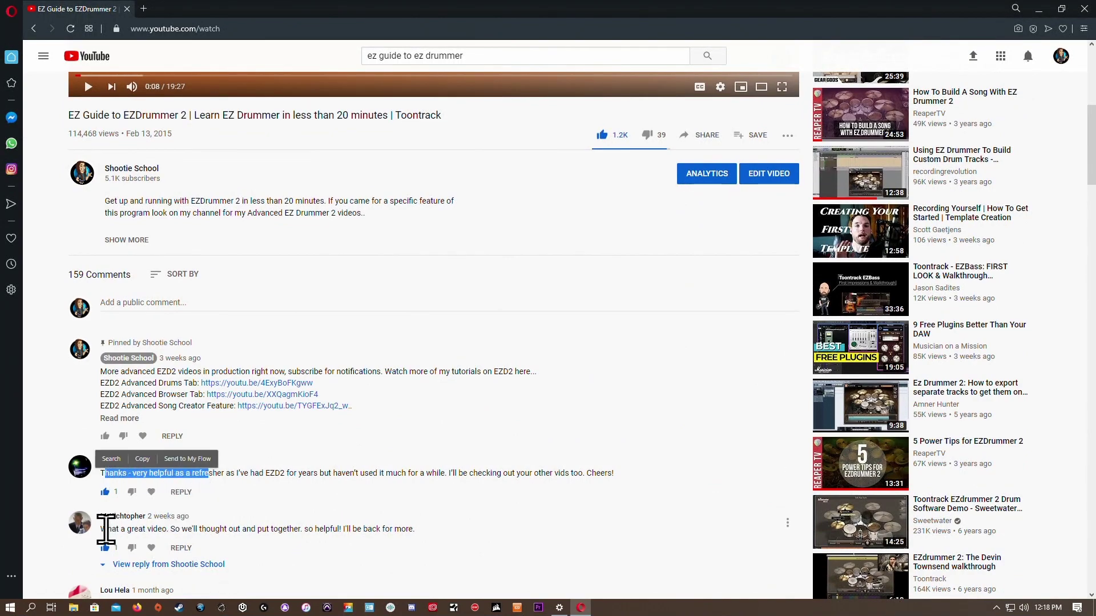
{"action": "left_click_drag", "start_coordinate": [107, 529], "coordinate": [206, 530]}
{"action": "scroll", "coordinate": [217, 548], "scroll_direction": "down", "scroll_amount": 6}
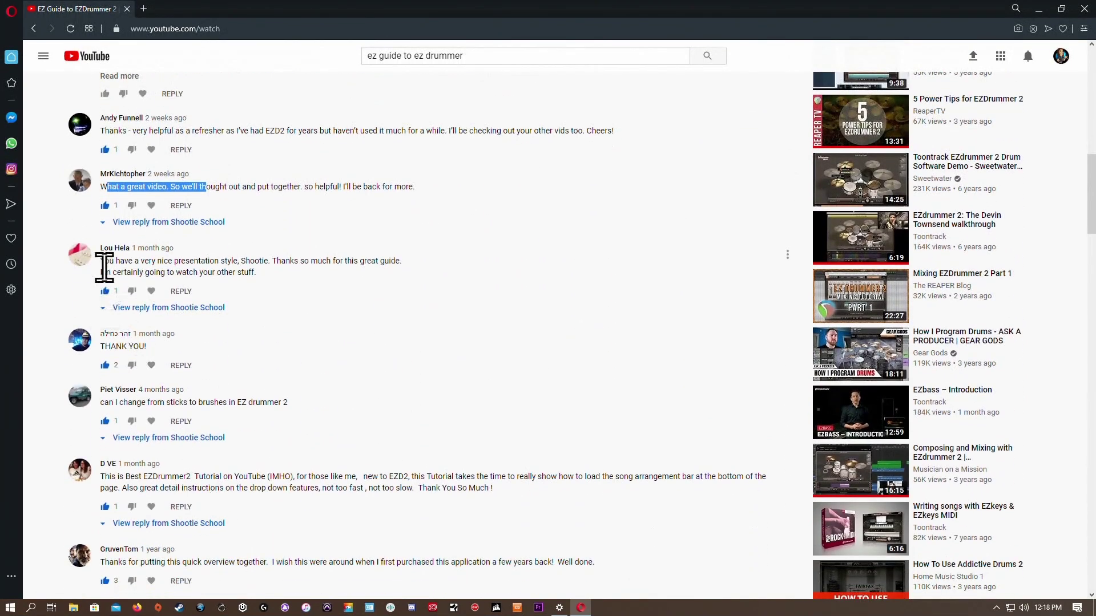
{"action": "left_click_drag", "start_coordinate": [105, 266], "coordinate": [204, 261]}
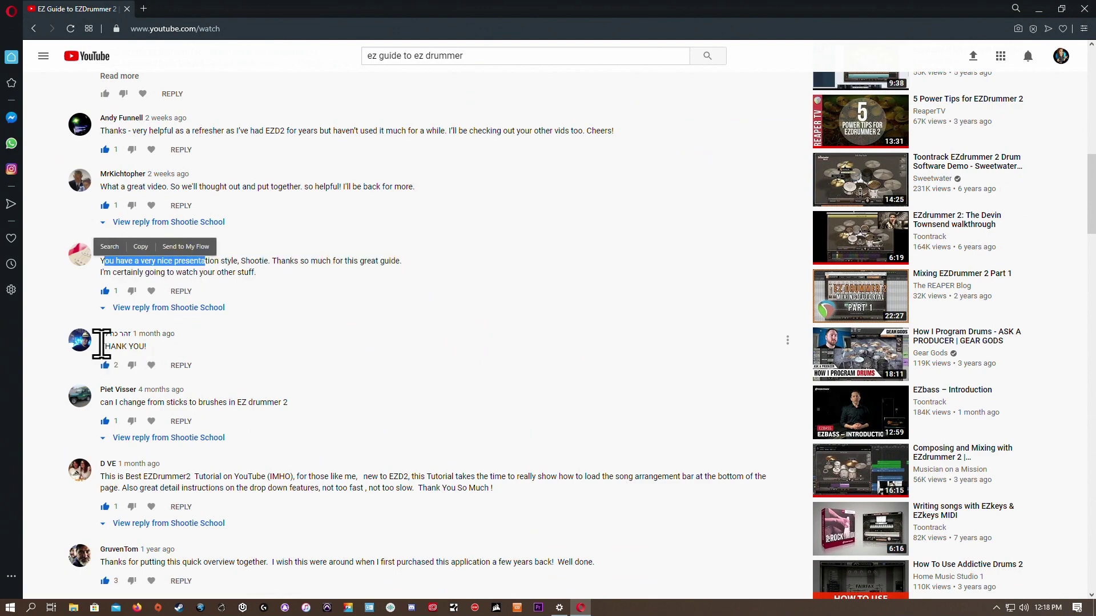
{"action": "left_click_drag", "start_coordinate": [102, 345], "coordinate": [156, 354]}
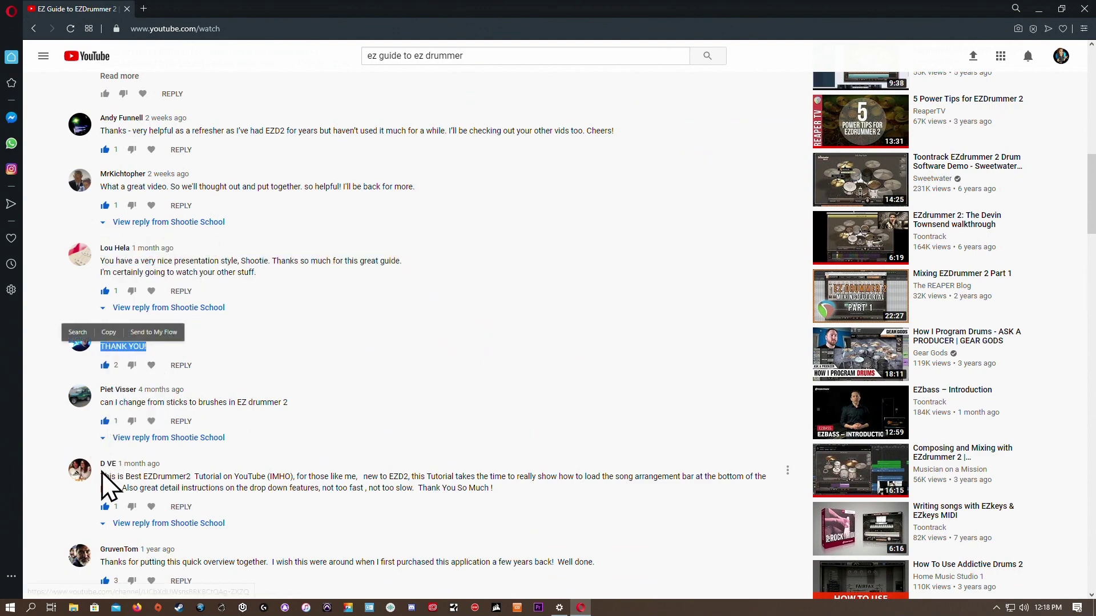
{"action": "left_click_drag", "start_coordinate": [101, 476], "coordinate": [201, 490]}
{"action": "scroll", "coordinate": [294, 474], "scroll_direction": "down", "scroll_amount": 6}
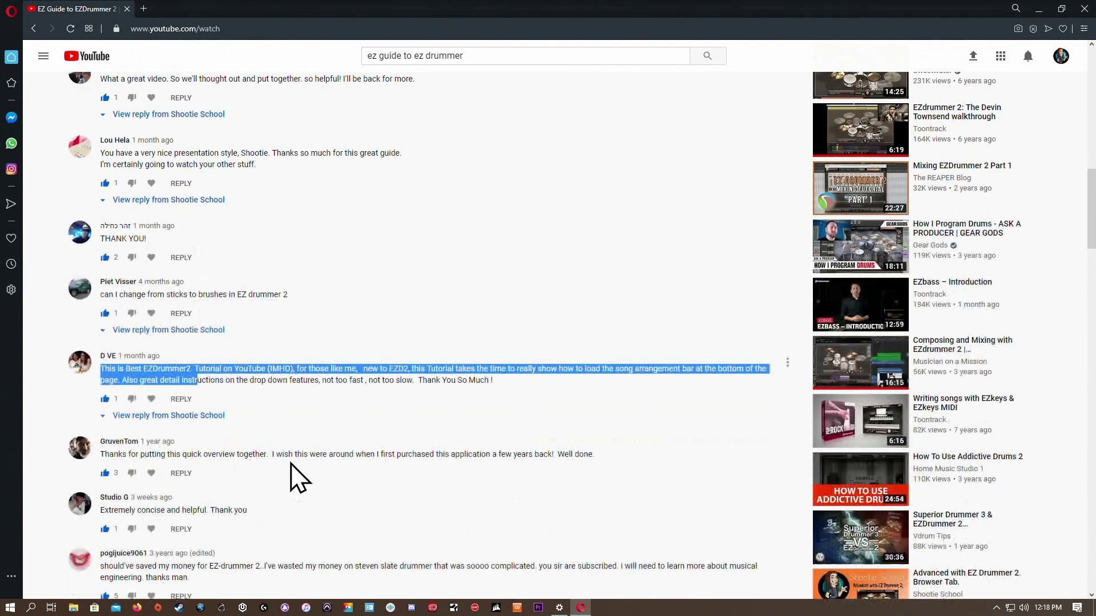
{"action": "left_click_drag", "start_coordinate": [110, 225], "coordinate": [203, 221]}
{"action": "left_click_drag", "start_coordinate": [109, 276], "coordinate": [208, 278]}
{"action": "left_click_drag", "start_coordinate": [106, 334], "coordinate": [270, 335]}
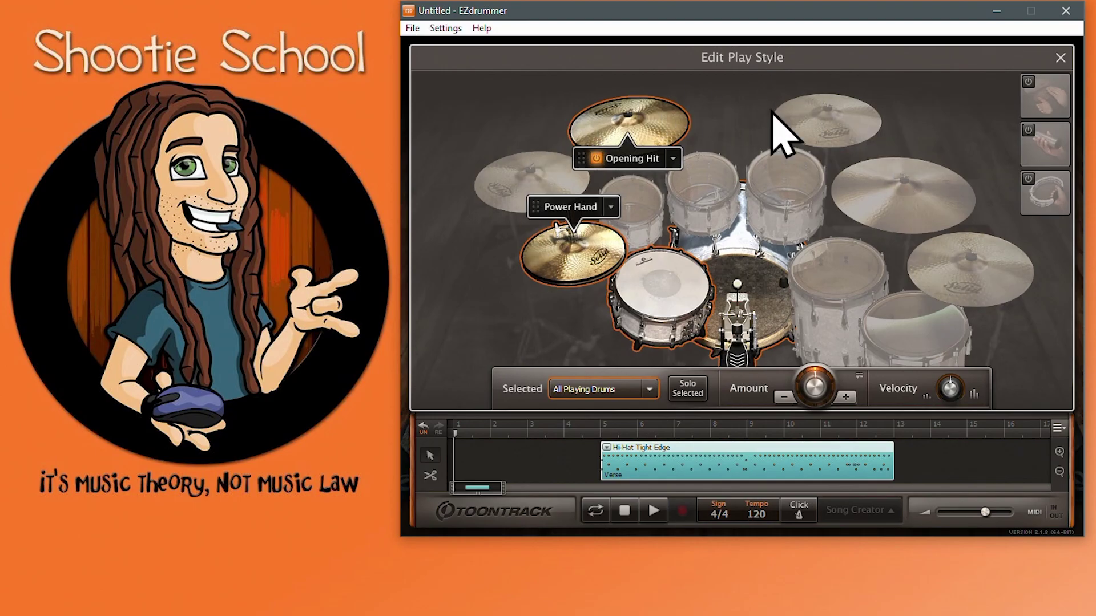
Step: In EZdrummer's Edit Play Style view, lower the velocity of all playing drums and adjust their amount to 91 hits
{"action": "mouse_move", "coordinate": [952, 393]}
{"action": "left_click_drag", "start_coordinate": [951, 391], "coordinate": [930, 384]}
{"action": "mouse_move", "coordinate": [851, 383]}
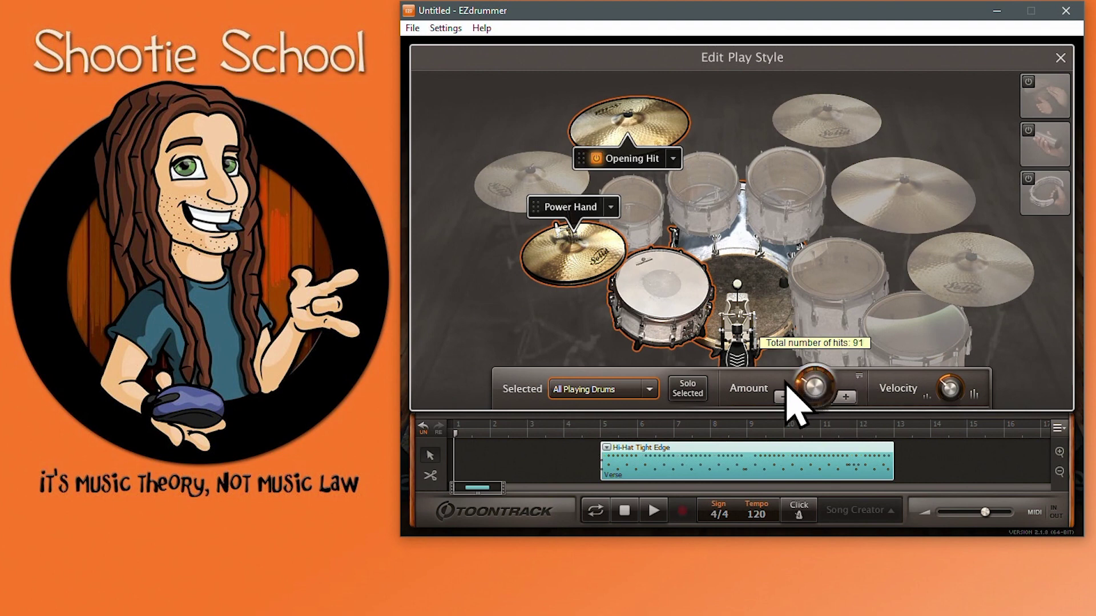
Step: Quantize the MIDI of the selected drums in the play style editor
{"action": "right_click", "coordinate": [662, 284]}
{"action": "mouse_move", "coordinate": [753, 374]}
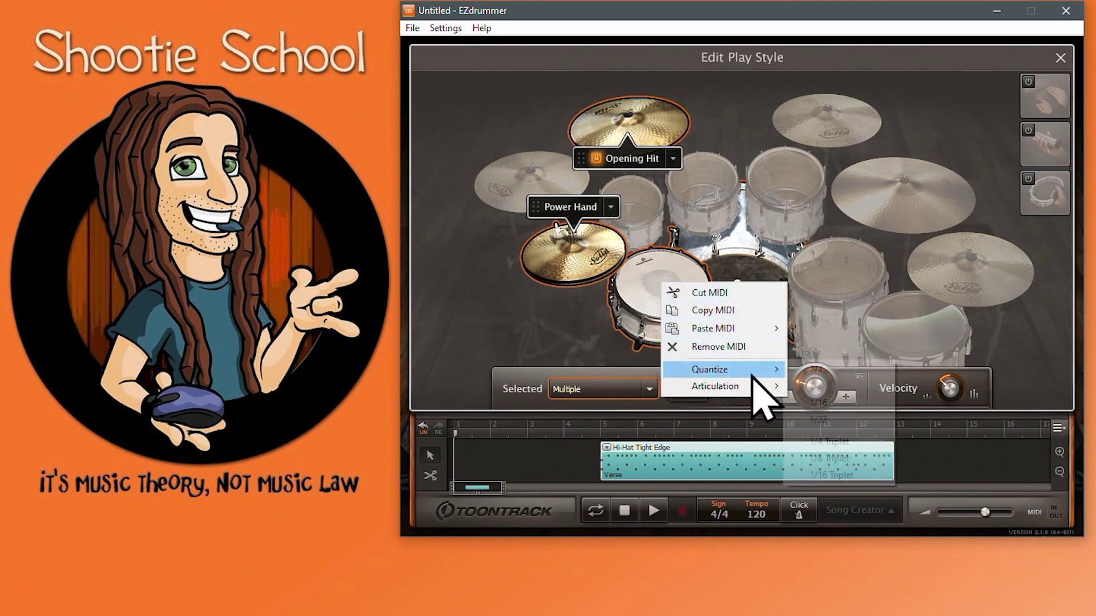
{"action": "left_click", "coordinate": [815, 369]}
Step: Raise the amount for Racktom 3 to 24 hits and view the MIDI commands available for the snare
{"action": "left_click", "coordinate": [777, 196]}
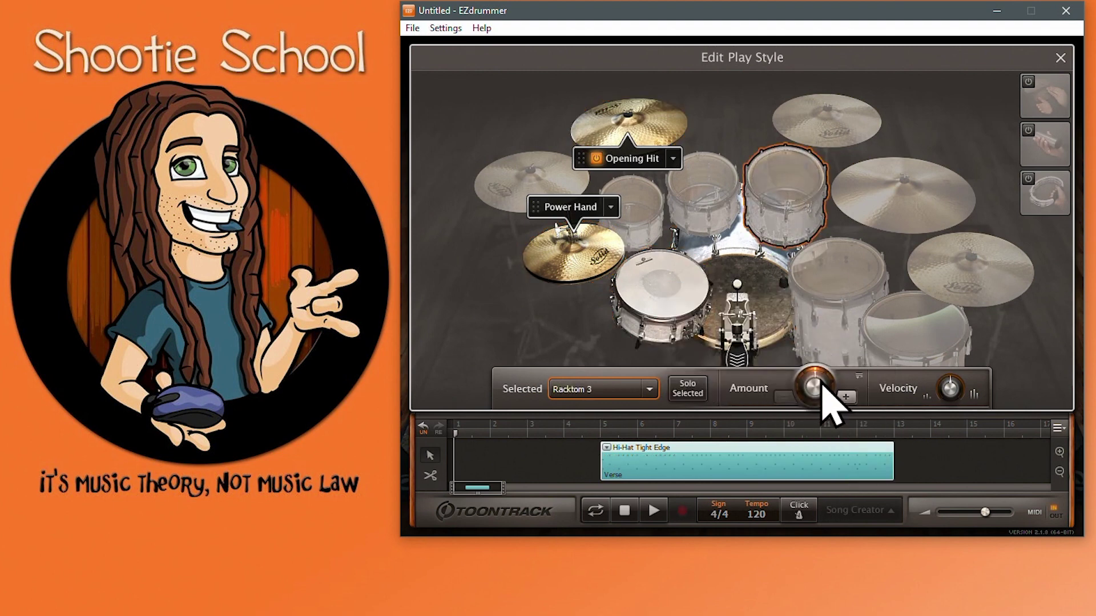
{"action": "mouse_move", "coordinate": [836, 399]}
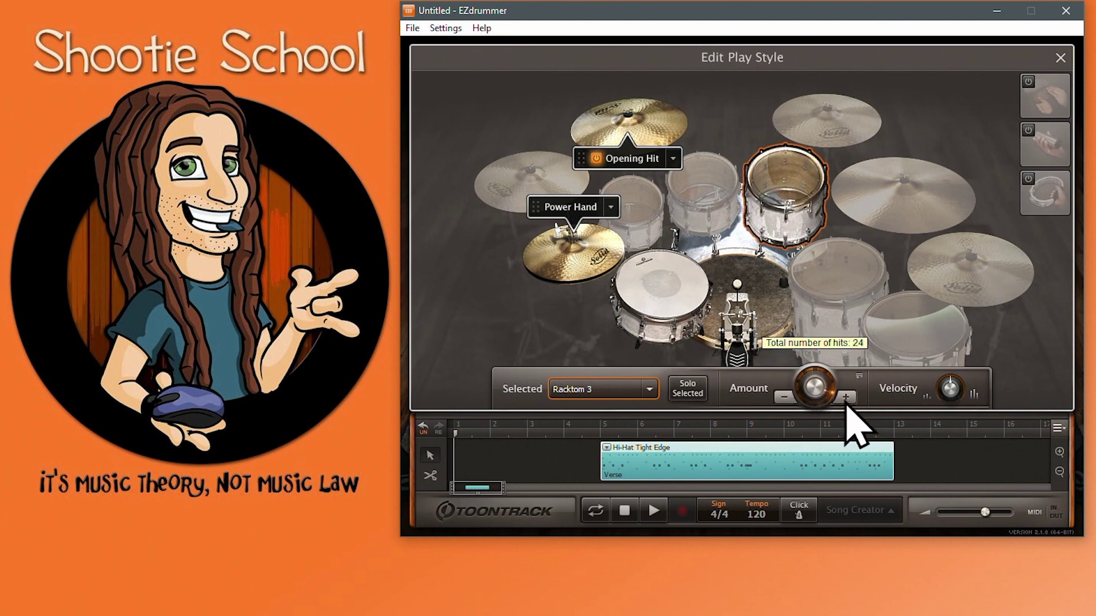
{"action": "right_click", "coordinate": [671, 290]}
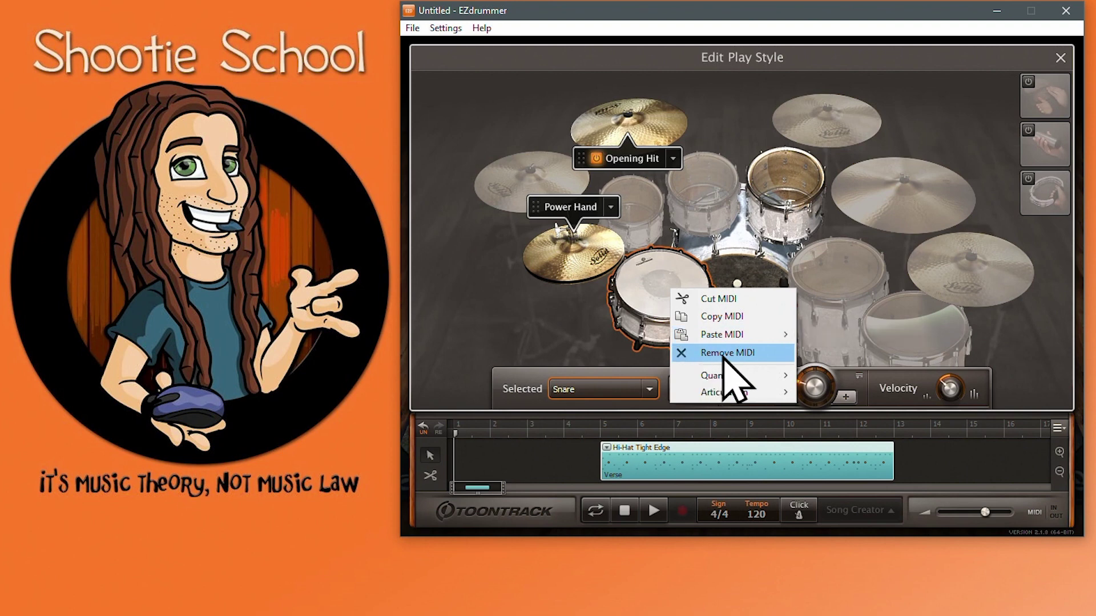
{"action": "left_click", "coordinate": [519, 458]}
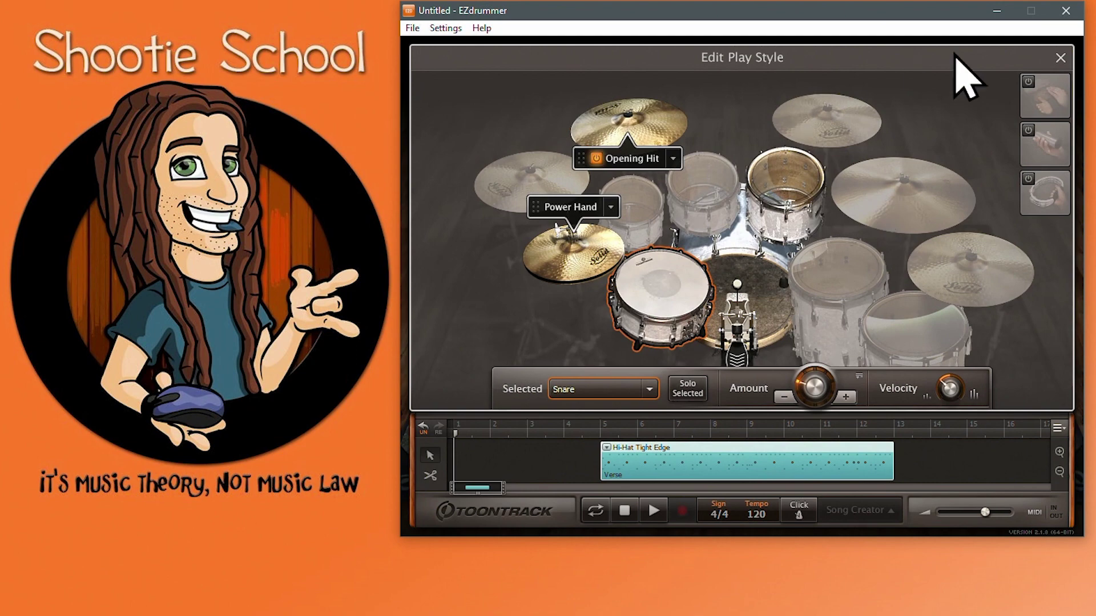
Step: Close the play style editor and view the Tap2Find beat search and the commands available for the song block
{"action": "left_click", "coordinate": [1061, 57]}
{"action": "left_click", "coordinate": [735, 56]}
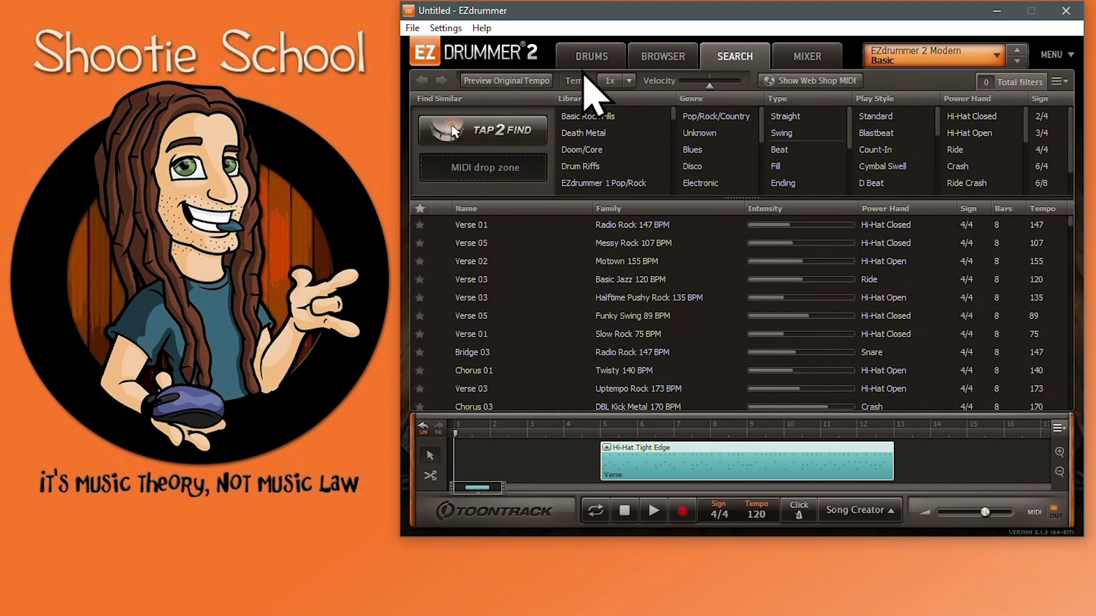
{"action": "left_click", "coordinate": [477, 129]}
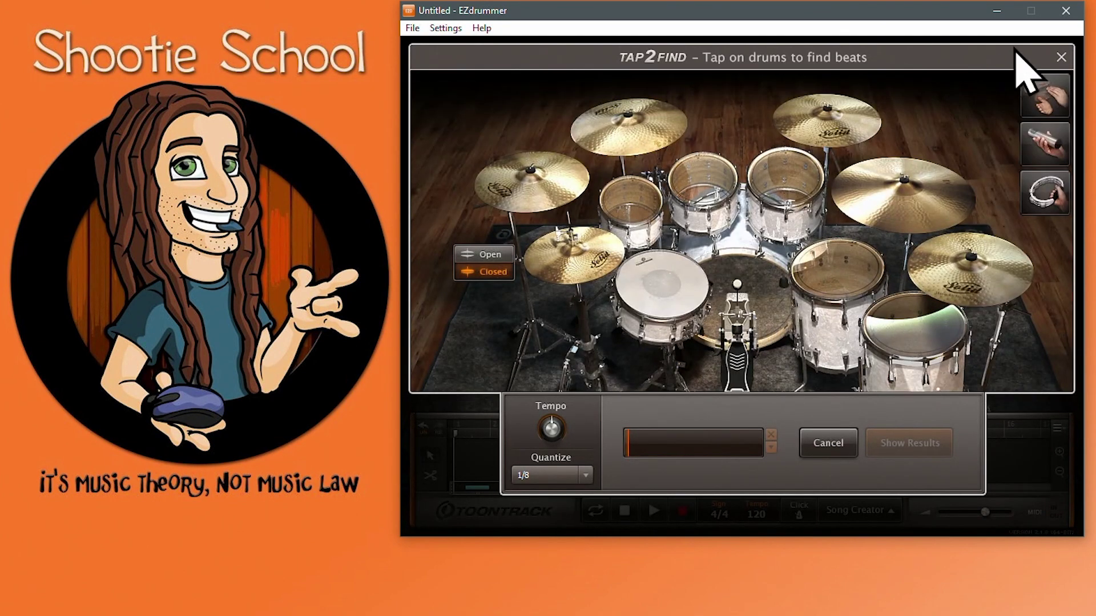
{"action": "left_click", "coordinate": [1061, 57]}
{"action": "right_click", "coordinate": [762, 458]}
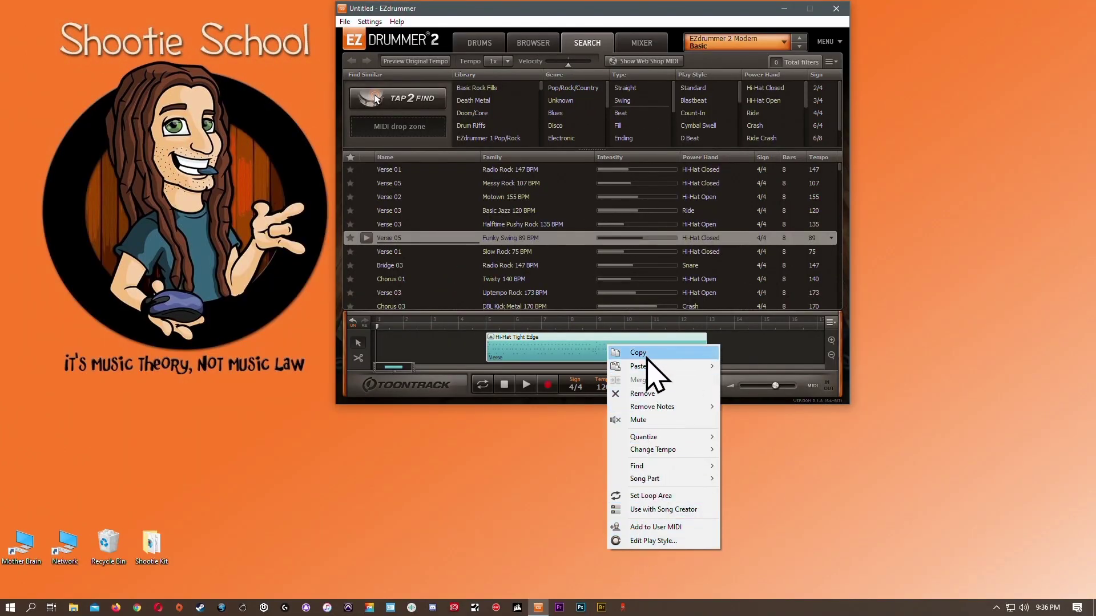
{"action": "left_click", "coordinate": [548, 365]}
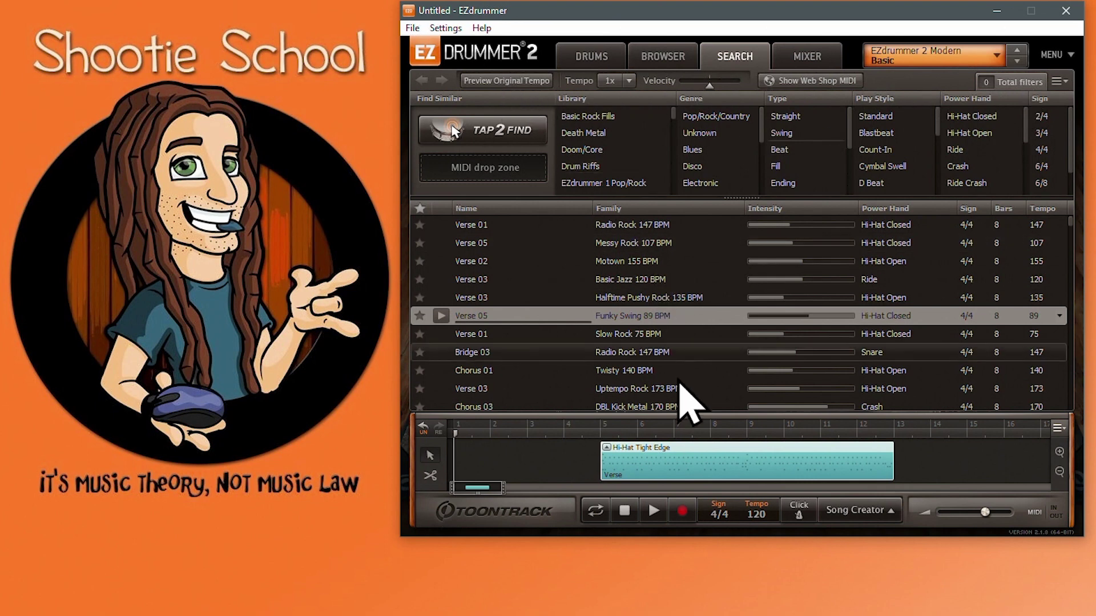
Step: Replace the song block with Slow Rock 75 BPM Verse Variation 01 from the EZdrummer 2 Modern library's Ballad Straight 4/4 folder, placed at bar 5
{"action": "right_click", "coordinate": [719, 460]}
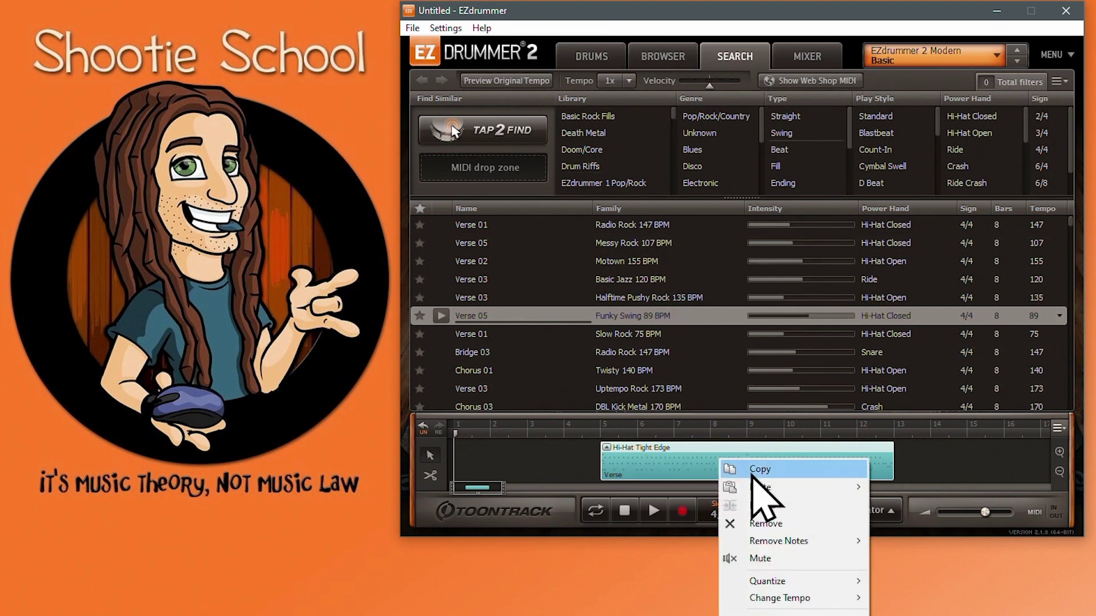
{"action": "left_click", "coordinate": [799, 523]}
{"action": "left_click", "coordinate": [671, 58]}
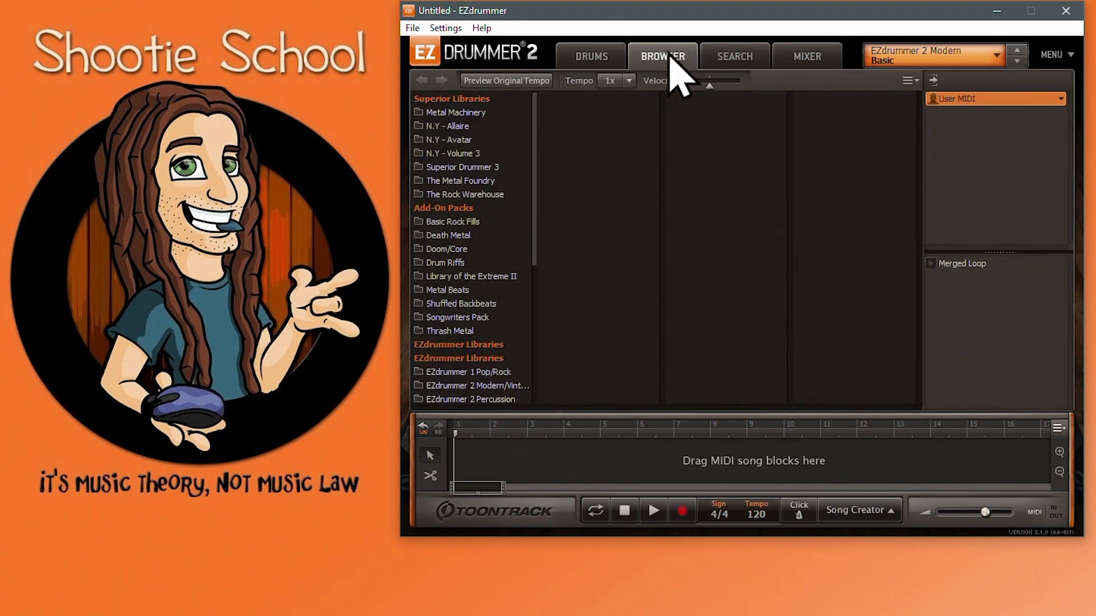
{"action": "scroll", "coordinate": [509, 252], "scroll_direction": "down", "scroll_amount": 2}
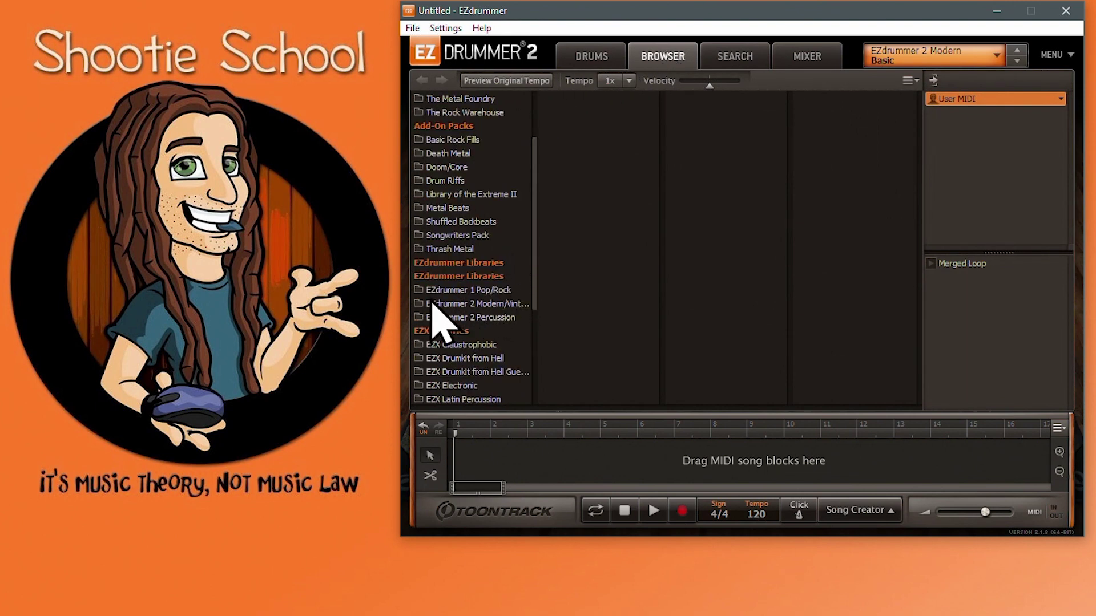
{"action": "left_click", "coordinate": [462, 304]}
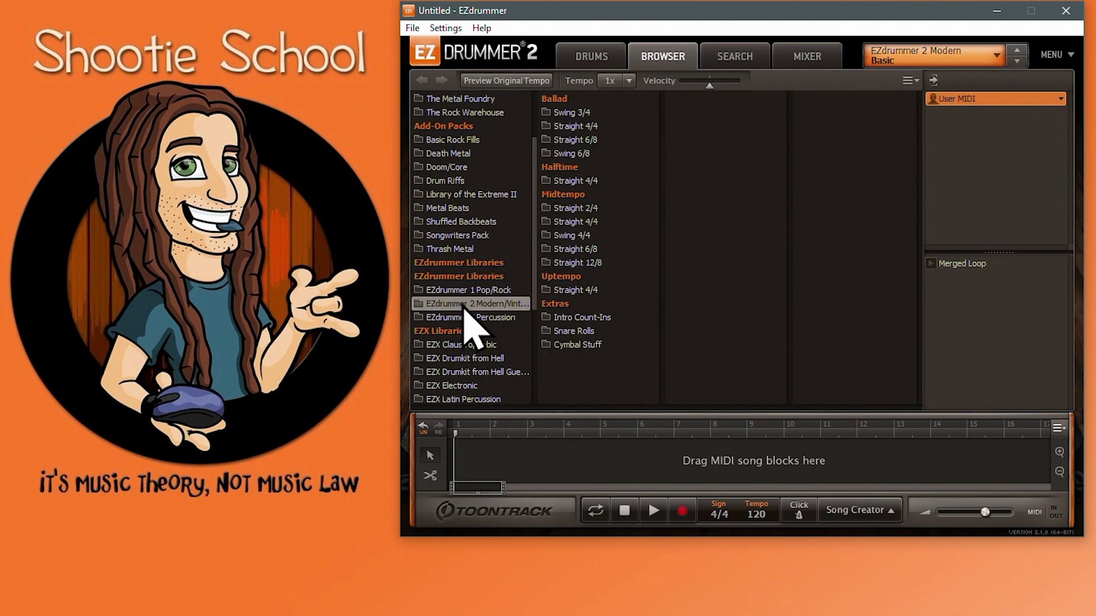
{"action": "left_click", "coordinate": [562, 126]}
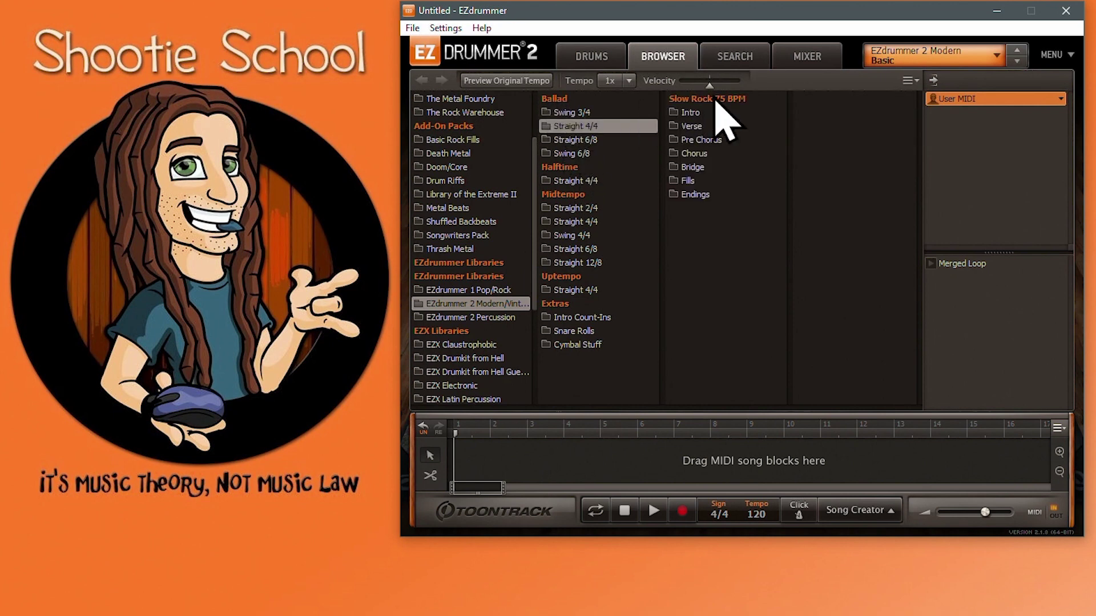
{"action": "left_click", "coordinate": [691, 126]}
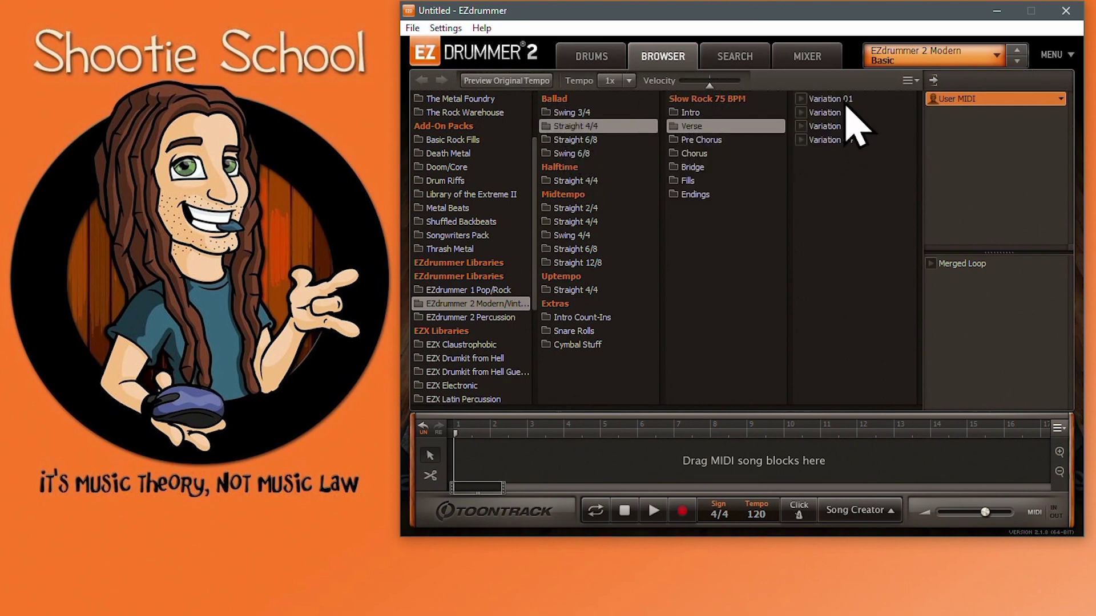
{"action": "left_click_drag", "start_coordinate": [832, 101], "coordinate": [614, 471]}
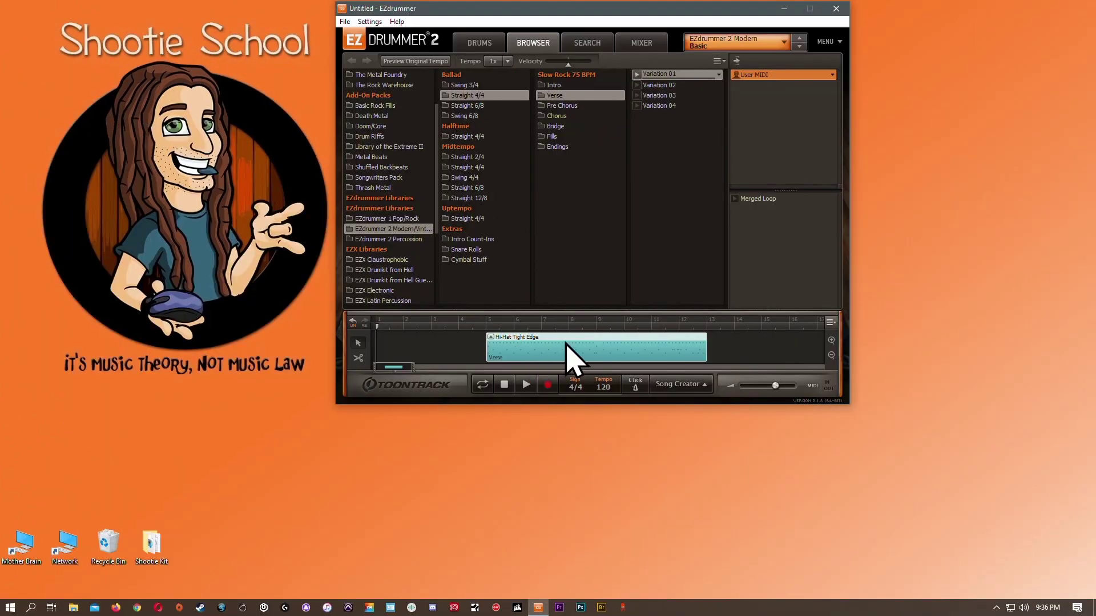
Step: Open and close Edit Play Style for the verse block three times, using its commands, the block itself and its corner arrow
{"action": "right_click", "coordinate": [706, 457]}
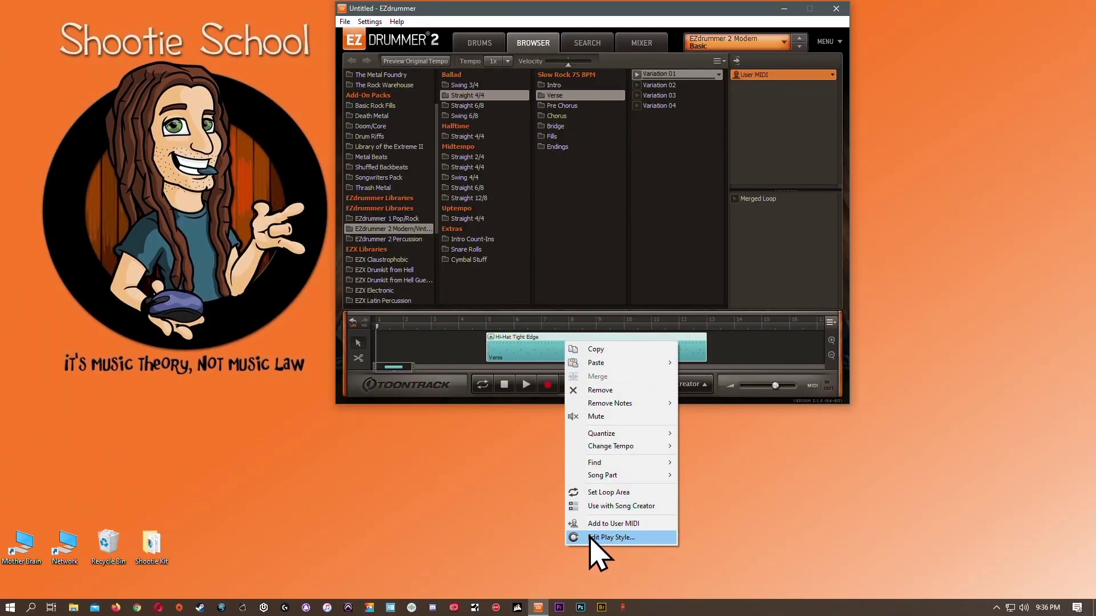
{"action": "left_click", "coordinate": [606, 538]}
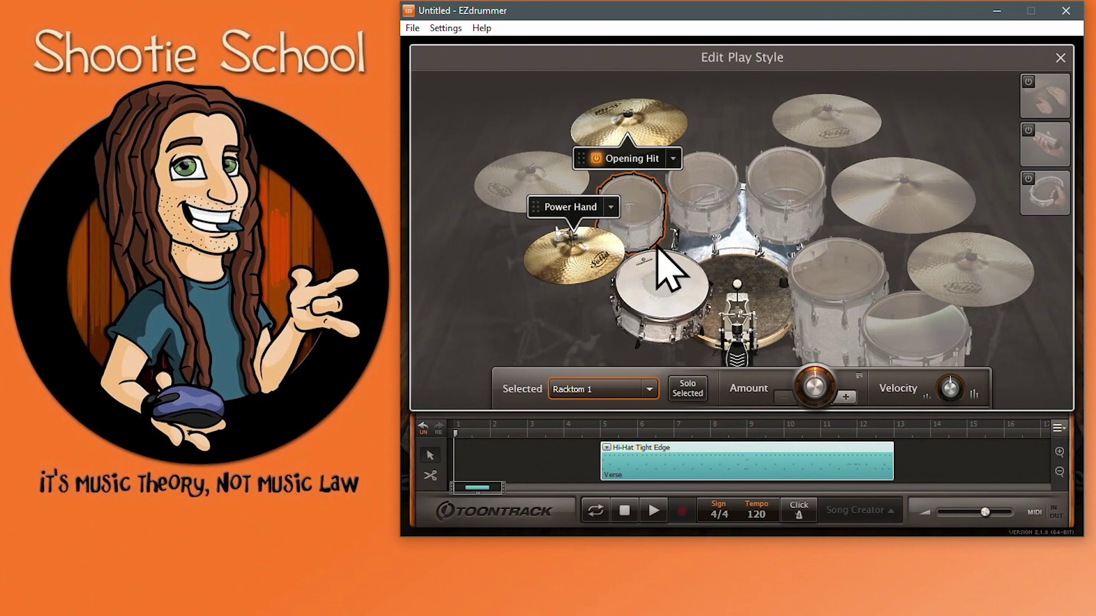
{"action": "left_click", "coordinate": [1060, 57]}
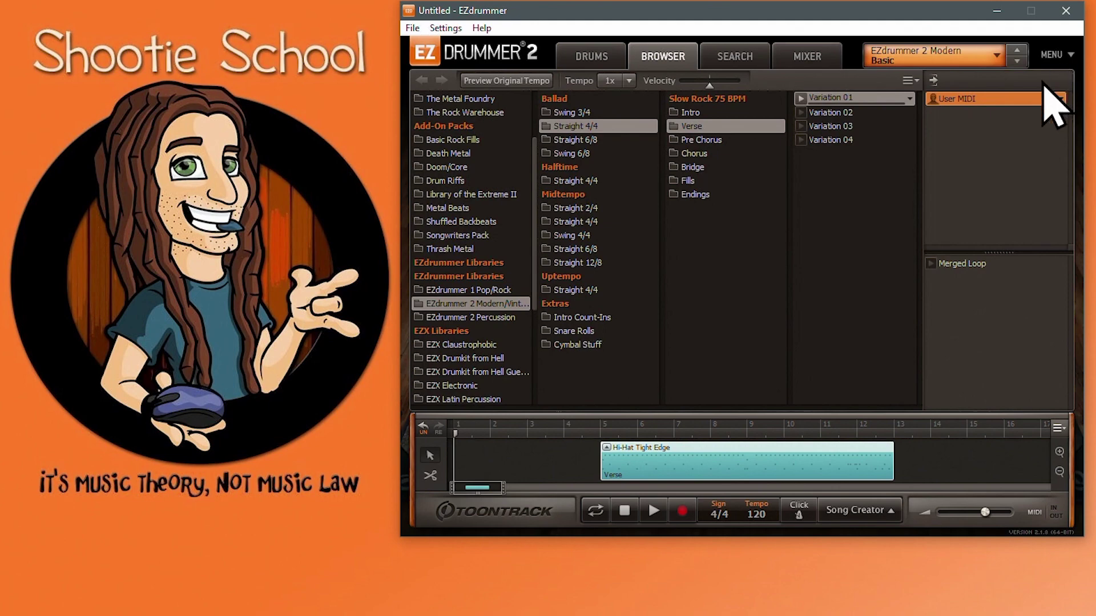
{"action": "double_click", "coordinate": [752, 458]}
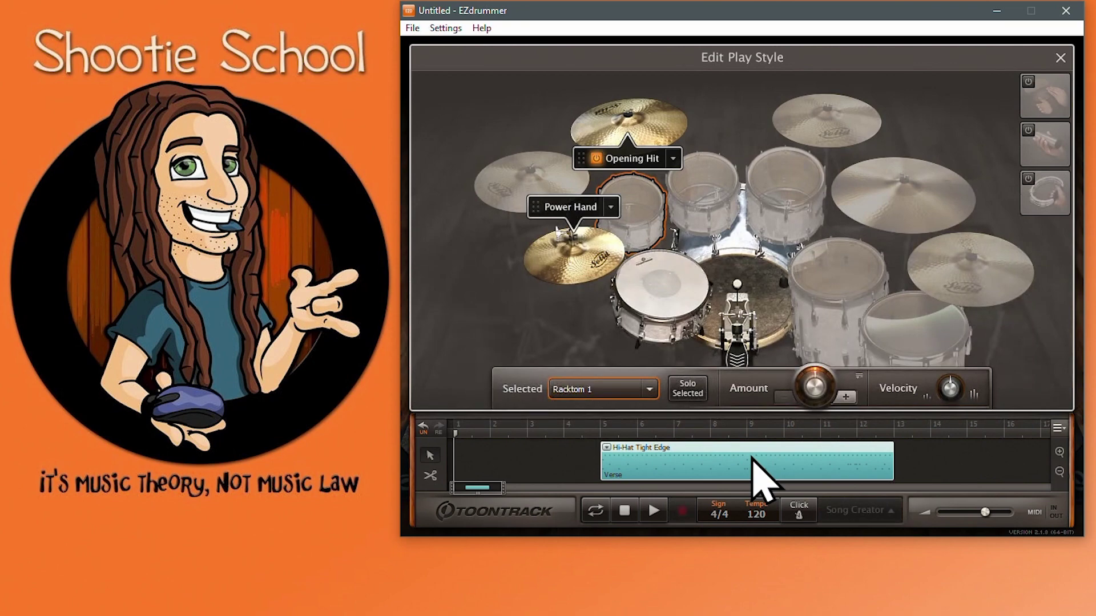
{"action": "left_click", "coordinate": [1060, 58]}
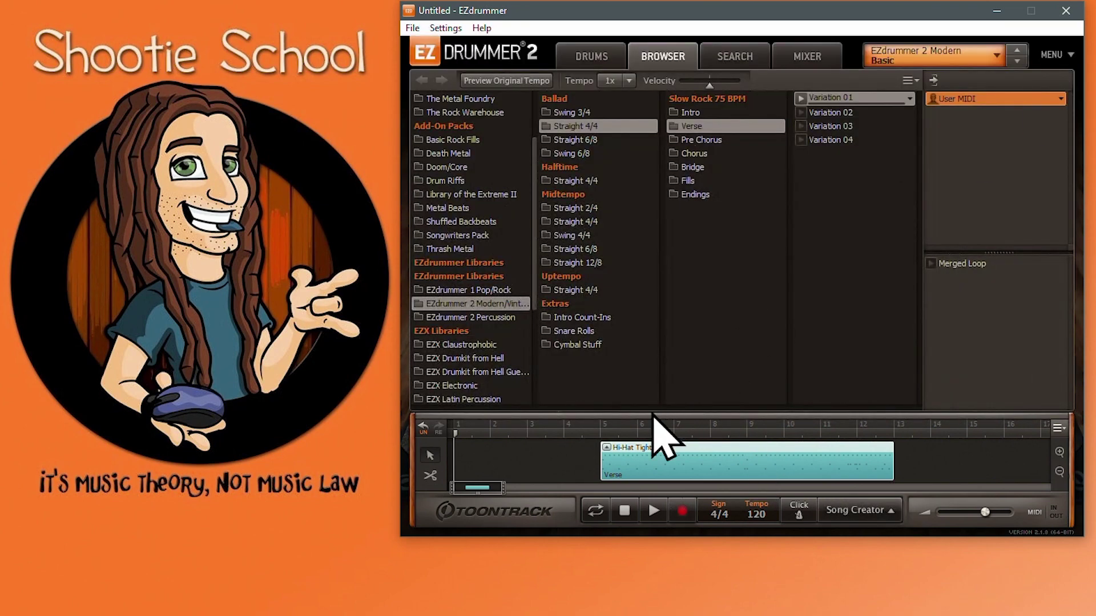
{"action": "double_click", "coordinate": [607, 452]}
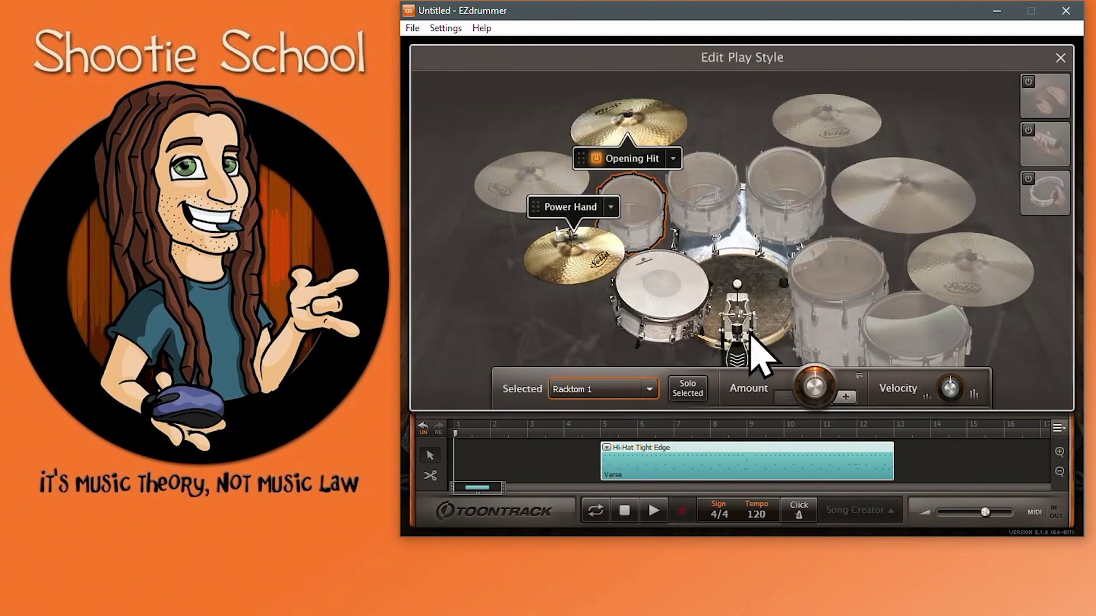
{"action": "left_click", "coordinate": [1059, 58]}
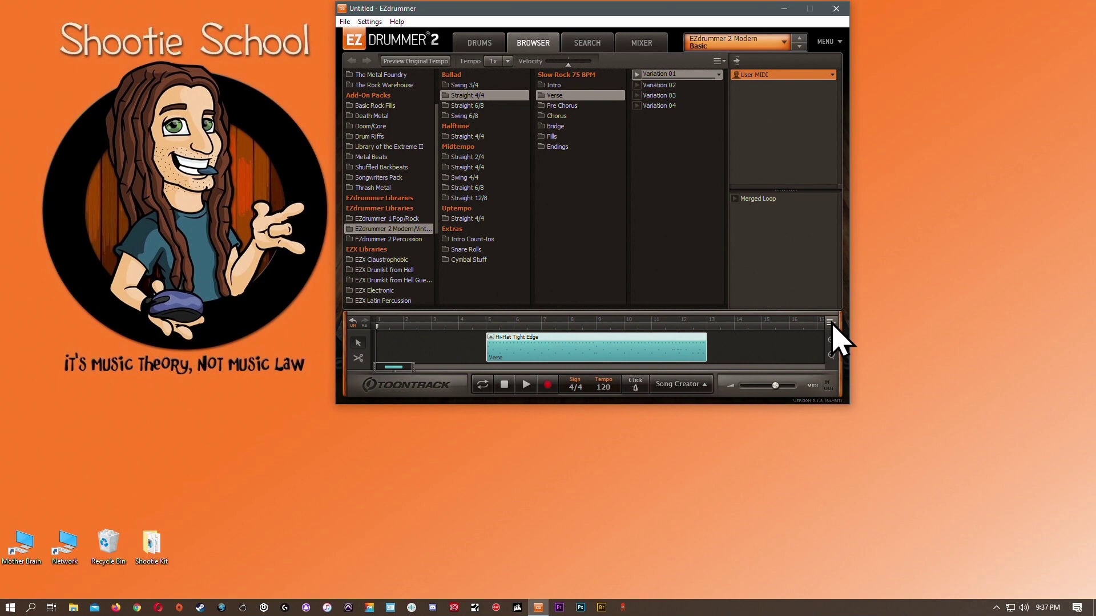
Step: Open Edit Play Style for the verse block using the track's own commands
{"action": "left_click", "coordinate": [1058, 428]}
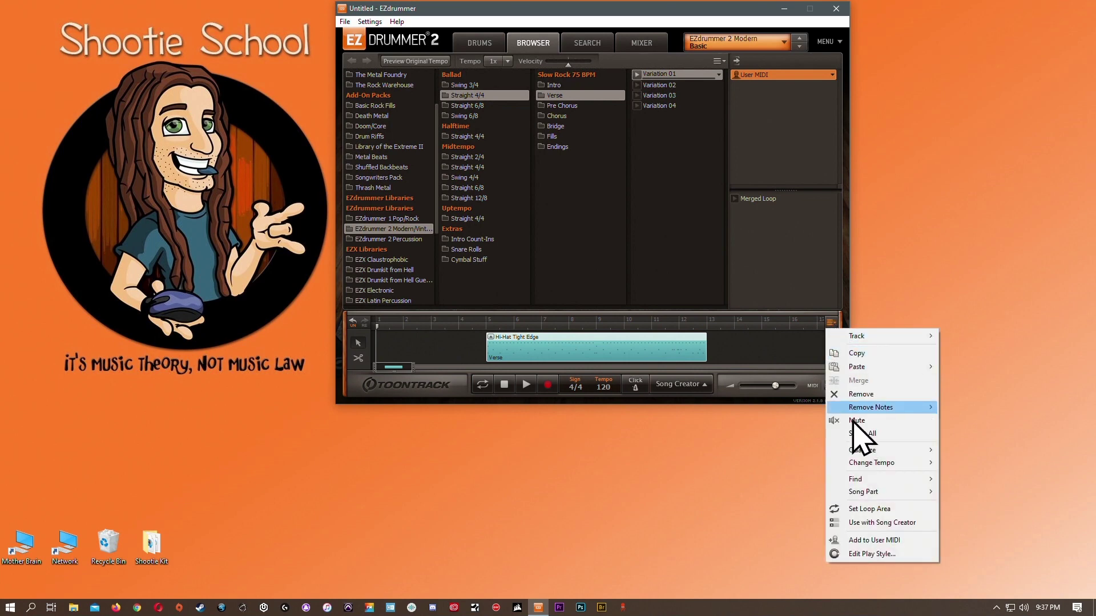
{"action": "left_click", "coordinate": [862, 554]}
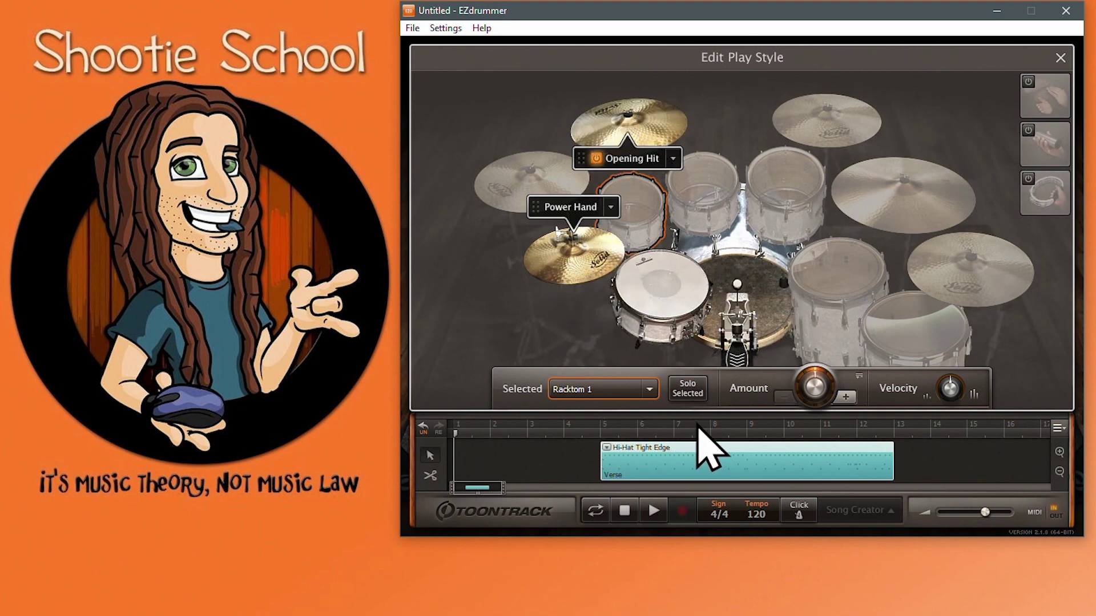
{"action": "left_click_drag", "start_coordinate": [603, 426], "coordinate": [891, 432]}
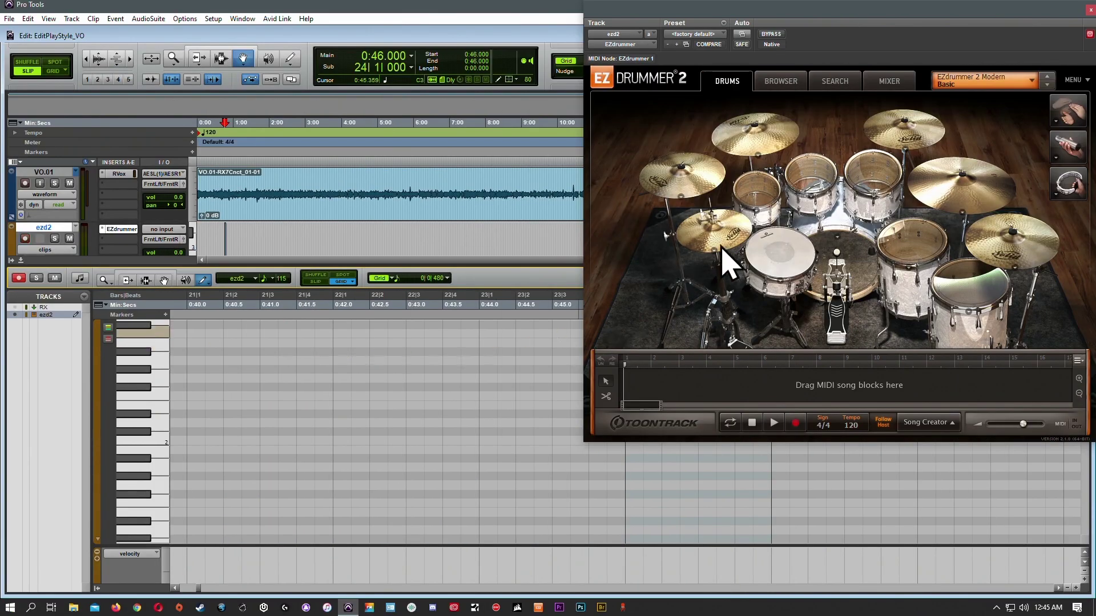
Step: Switch to Pro Tools, show the Ride cymbal's articulation details and draw a D#2 note at 0:40.000 on the ezd2 track
{"action": "left_click", "coordinate": [944, 195]}
{"action": "left_click", "coordinate": [1023, 335]}
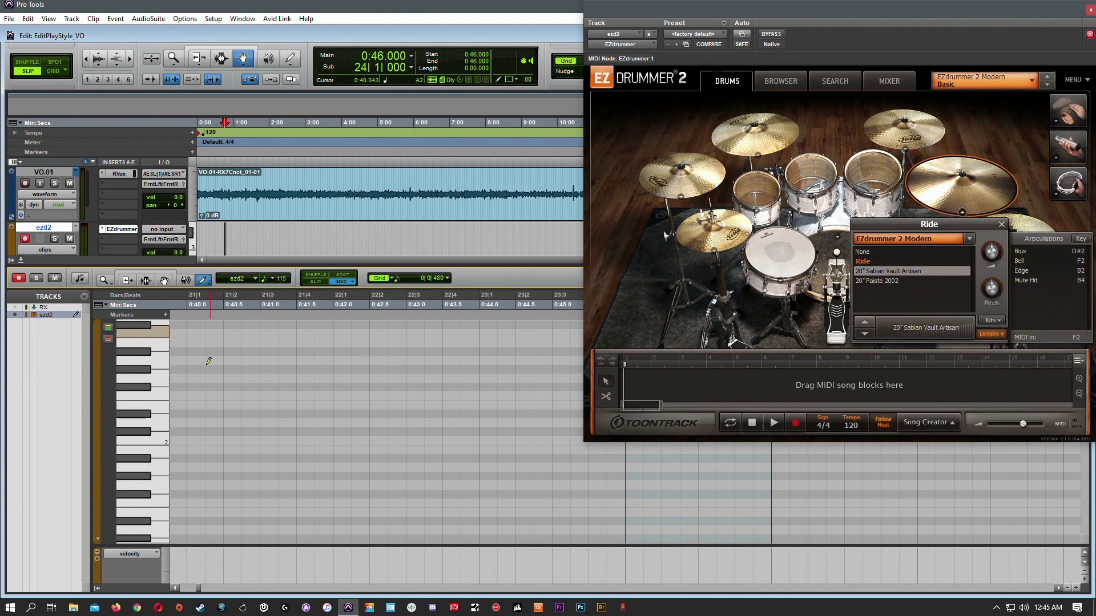
{"action": "left_click", "coordinate": [195, 414]}
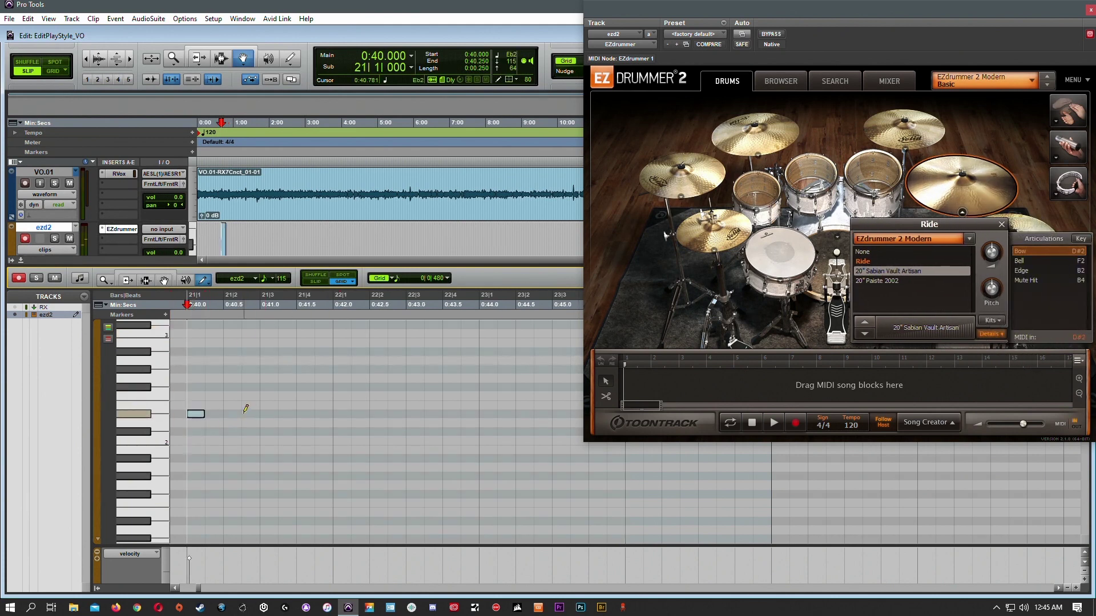
Step: Try to draw a second D#2 note on the ezd2 track, and switch to the Toontrack website to open Superior Drummer 3
{"action": "left_click", "coordinate": [232, 414]}
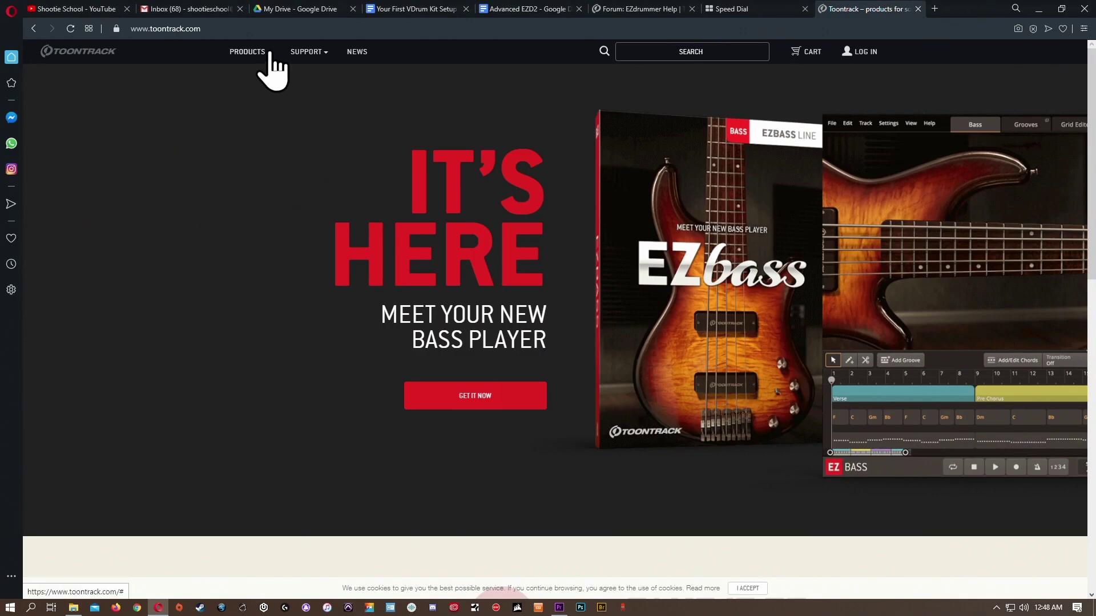
{"action": "mouse_move", "coordinate": [274, 67]}
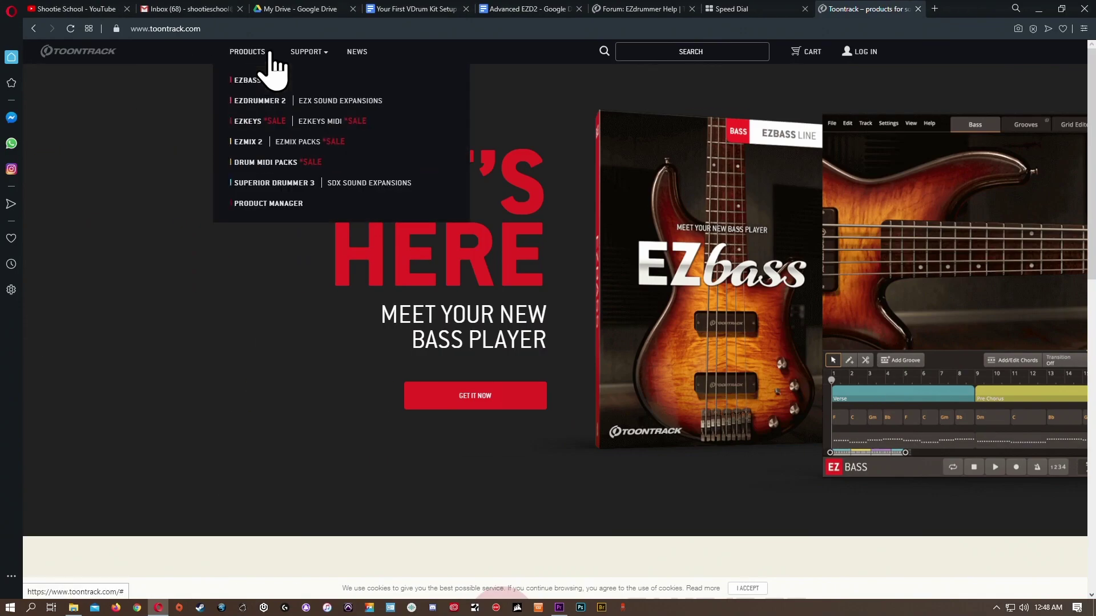
{"action": "left_click", "coordinate": [260, 183]}
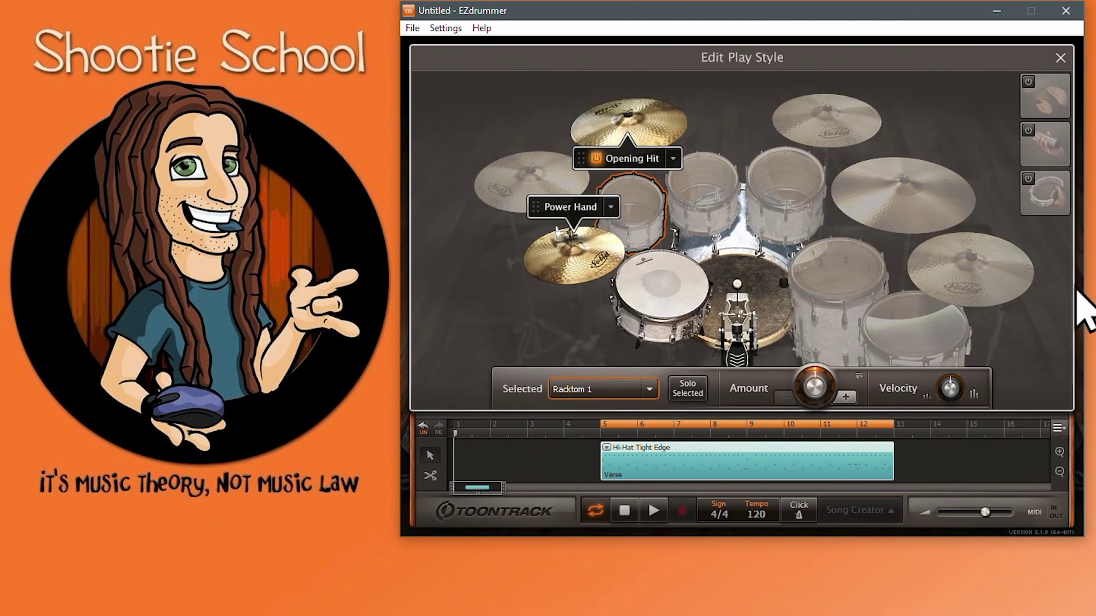
Step: Close Edit Play Style in EZdrummer and briefly play the song from bar 1, stopping it again
{"action": "left_click", "coordinate": [1060, 58]}
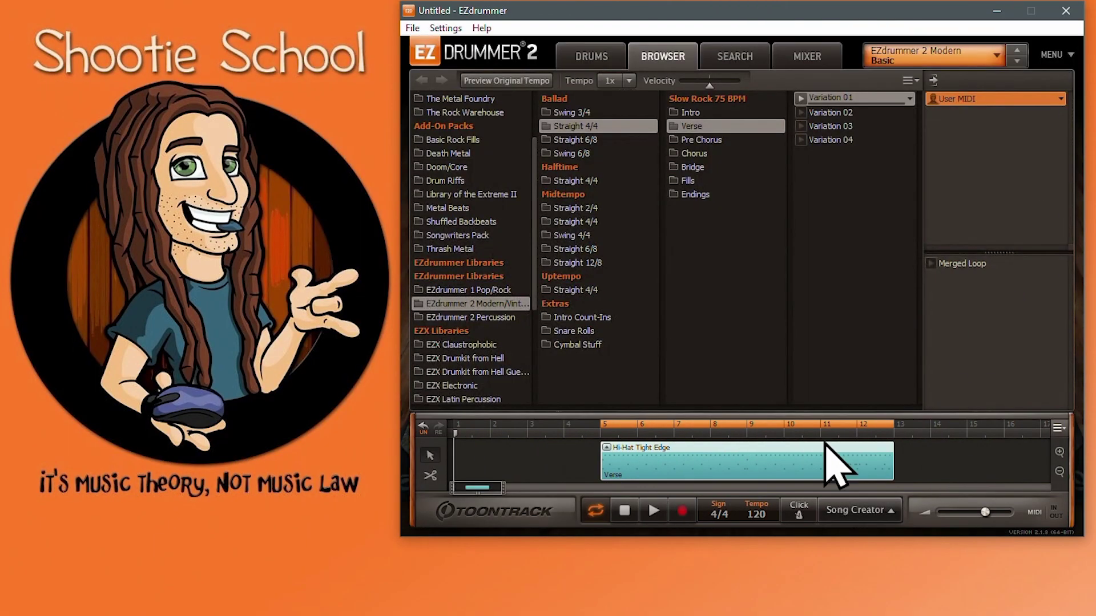
{"action": "left_click", "coordinate": [684, 511]}
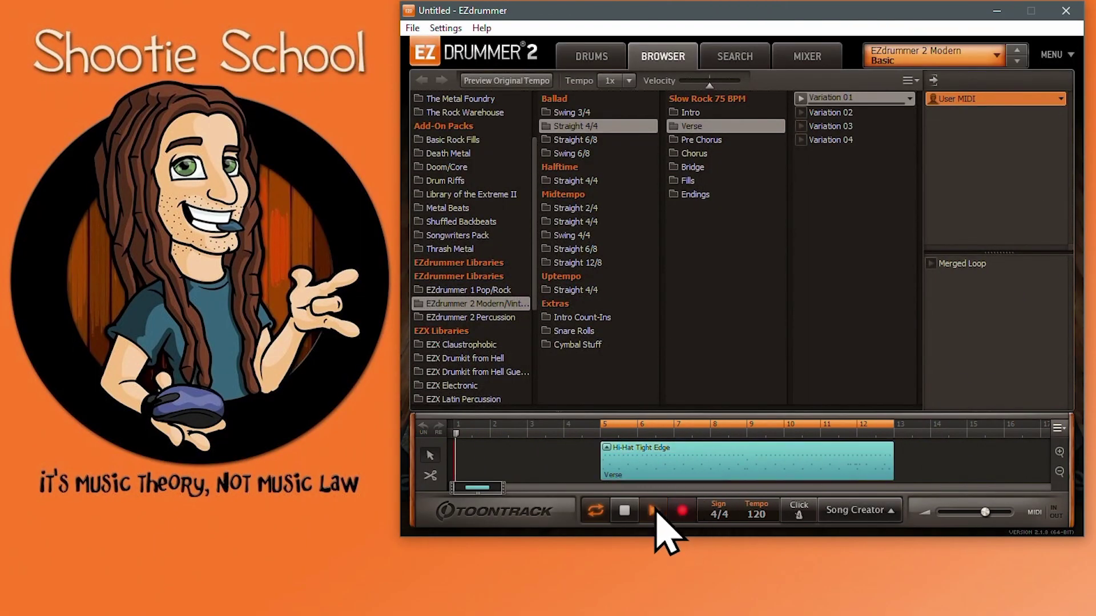
{"action": "left_click", "coordinate": [624, 509]}
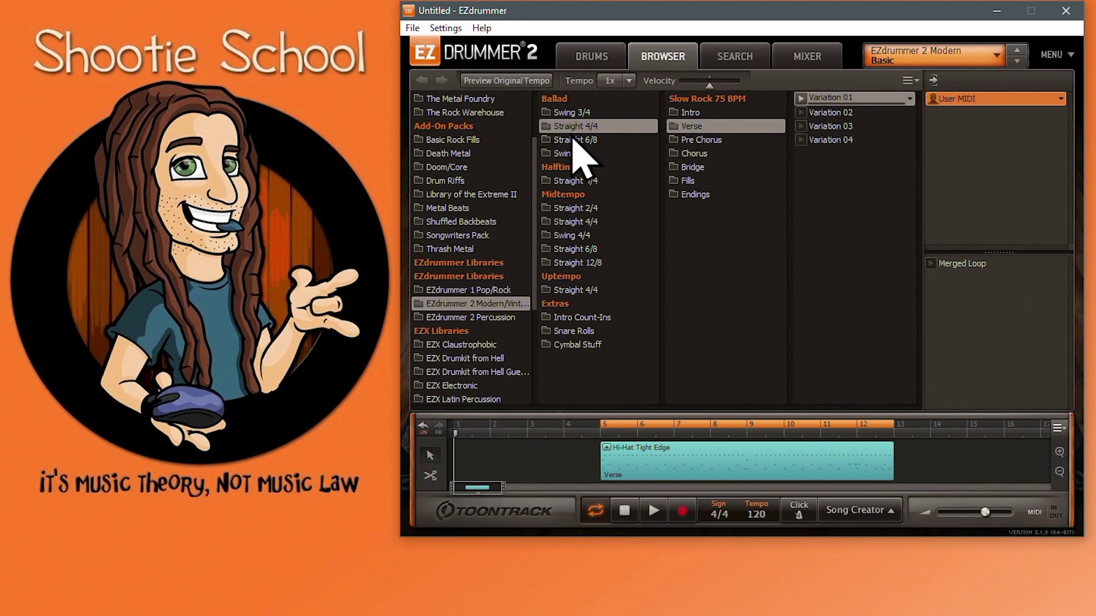
Step: Search for similar grooves with Tap2Find by tapping a kick pattern, and clear the Find Similar filter
{"action": "left_click", "coordinate": [740, 58]}
{"action": "left_click", "coordinate": [495, 137]}
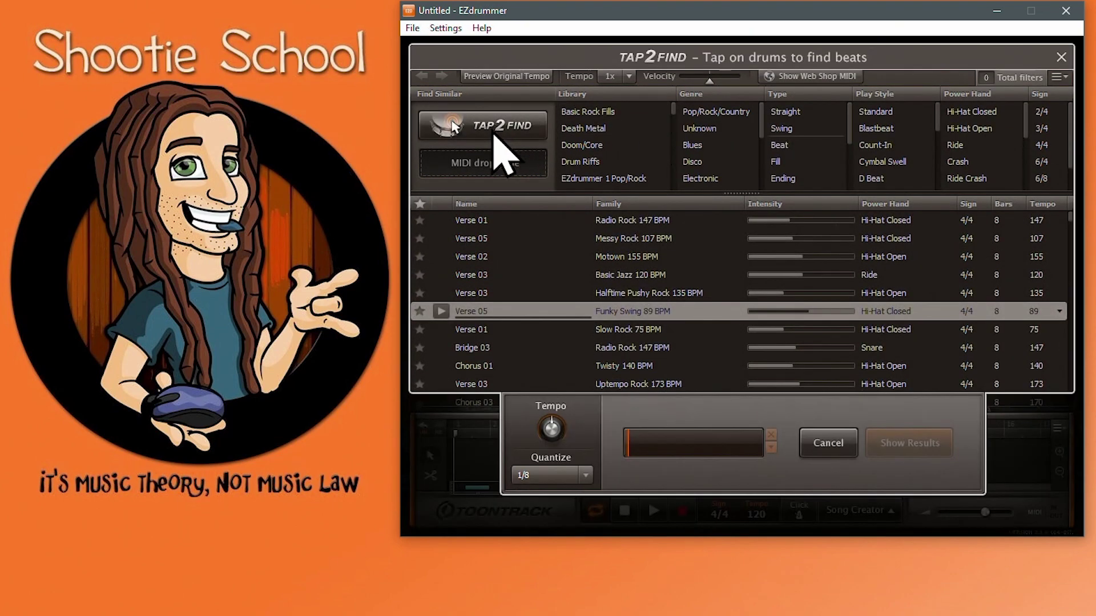
{"action": "left_click", "coordinate": [742, 324]}
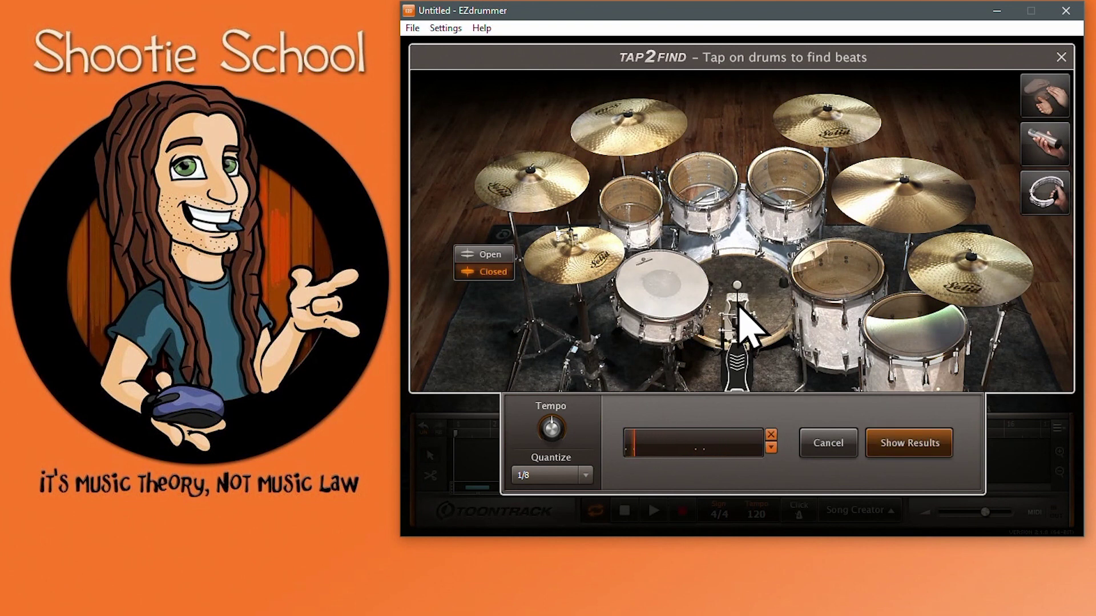
{"action": "left_click", "coordinate": [902, 451]}
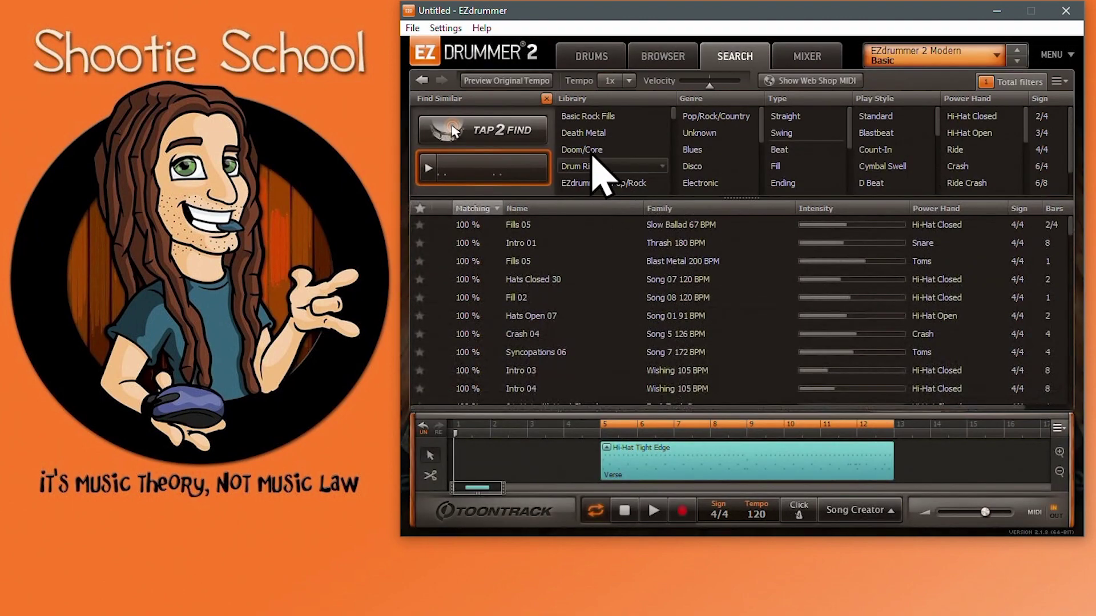
{"action": "left_click", "coordinate": [546, 98]}
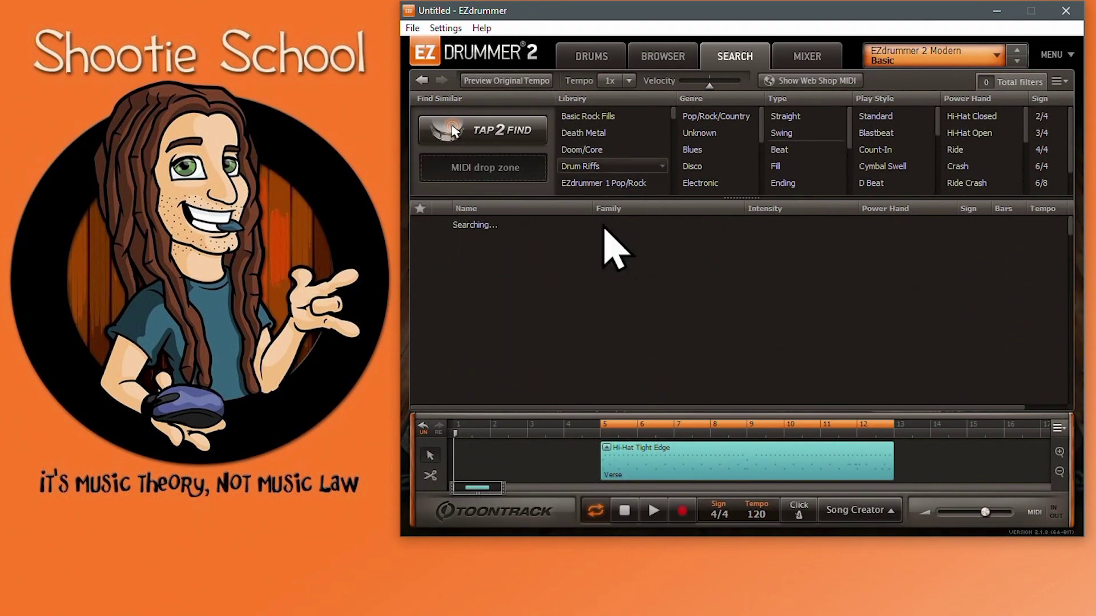
Step: Open Edit Play Style for the verse block, select All Playing Drums and check the list of selectable instruments
{"action": "double_click", "coordinate": [608, 449]}
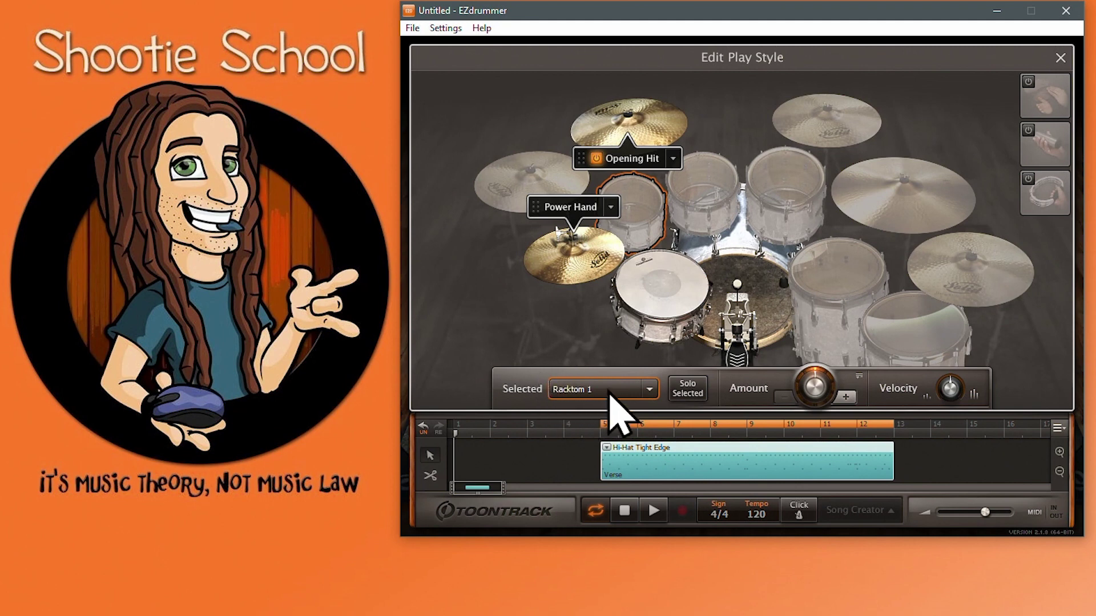
{"action": "left_click", "coordinate": [645, 391]}
{"action": "left_click", "coordinate": [642, 410]}
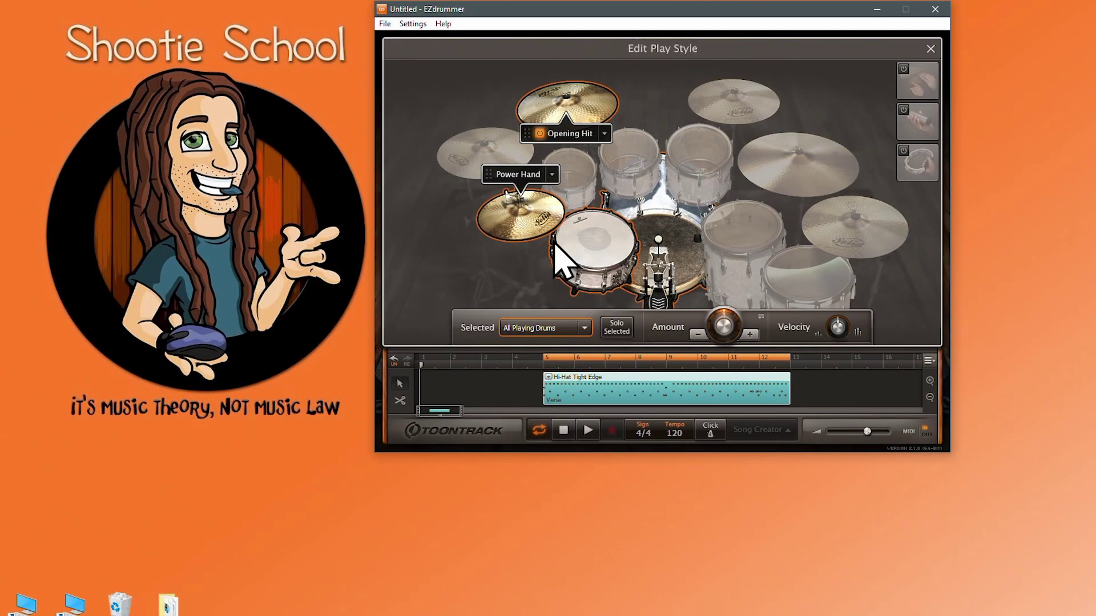
{"action": "left_click", "coordinate": [585, 328]}
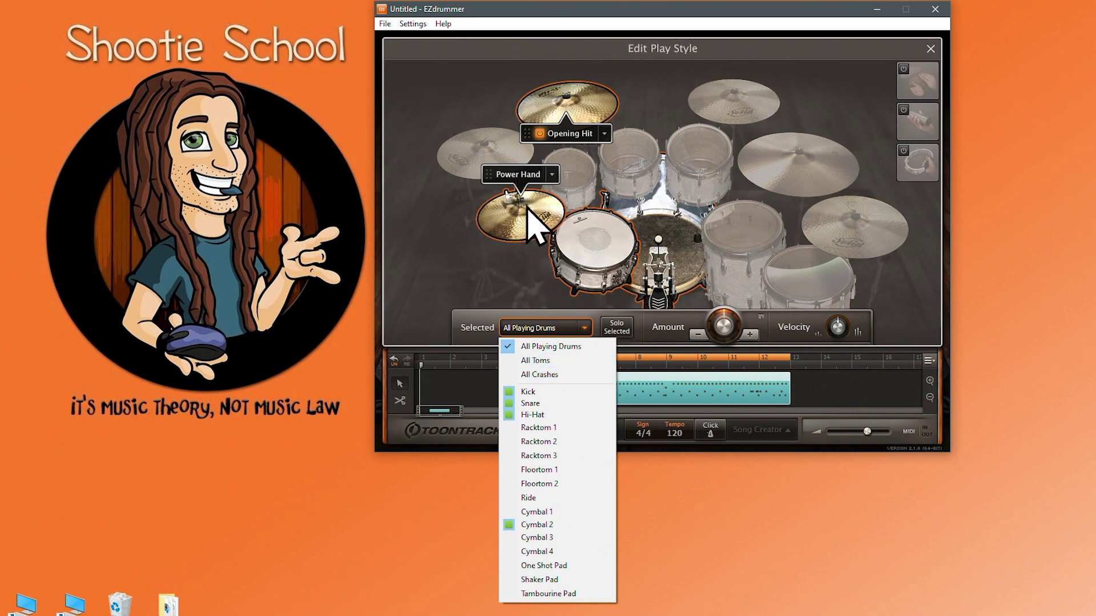
{"action": "left_click", "coordinate": [486, 318]}
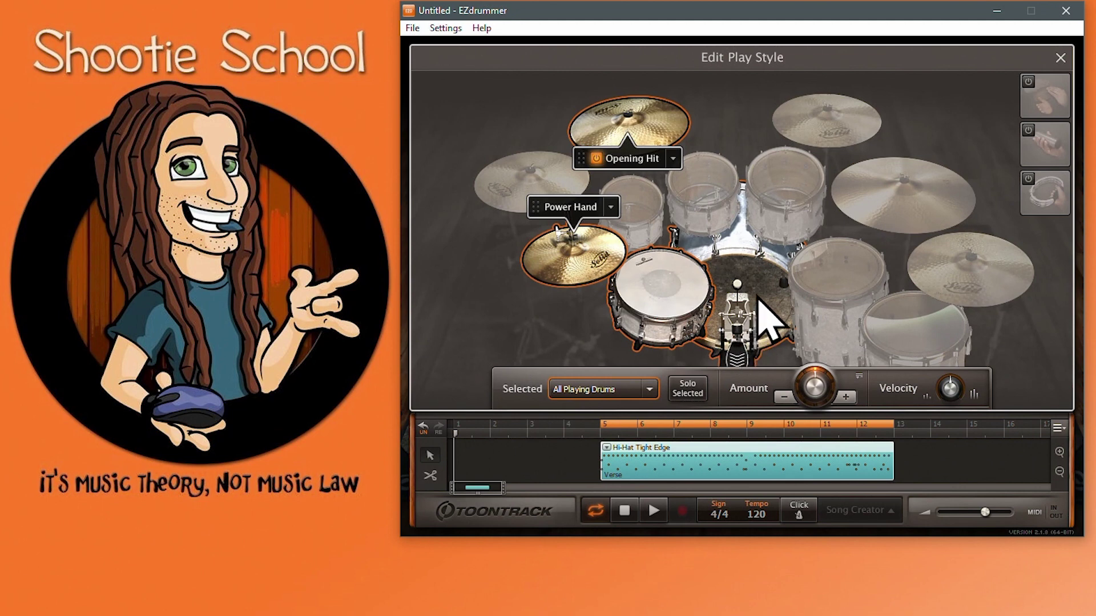
Step: Select only the kick, start playback and compare it with and without Solo Selected, leaving the solo on
{"action": "left_click", "coordinate": [677, 255]}
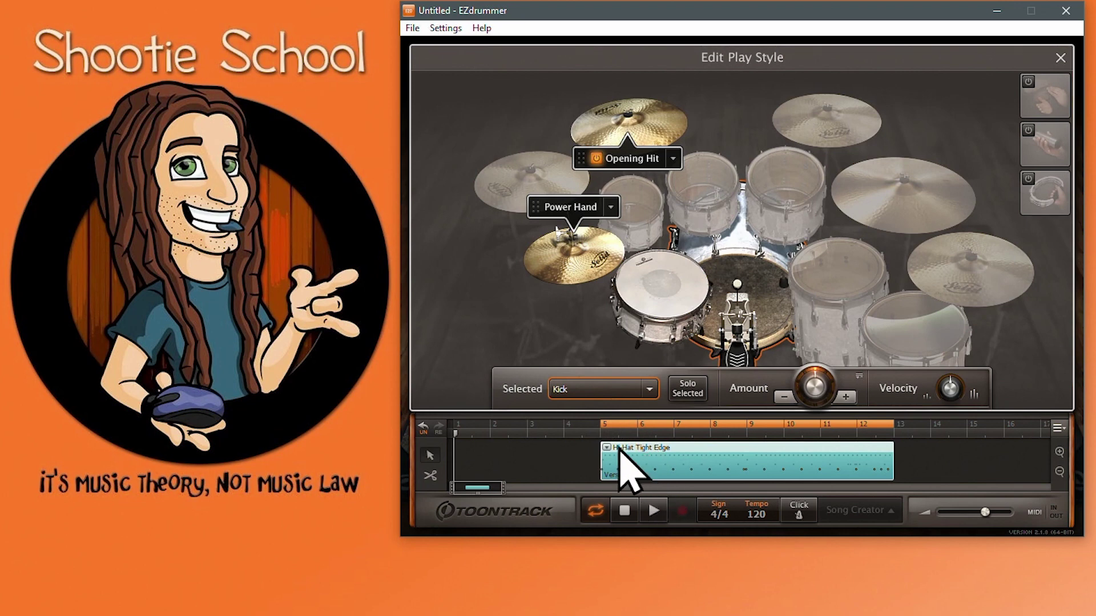
{"action": "left_click", "coordinate": [653, 511]}
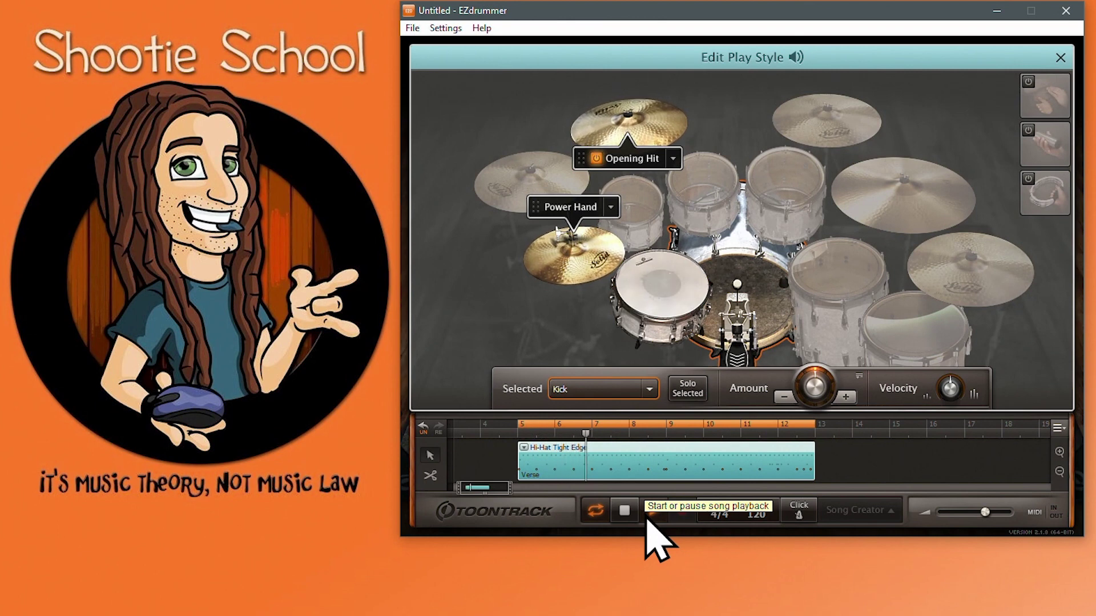
{"action": "left_click", "coordinate": [687, 391]}
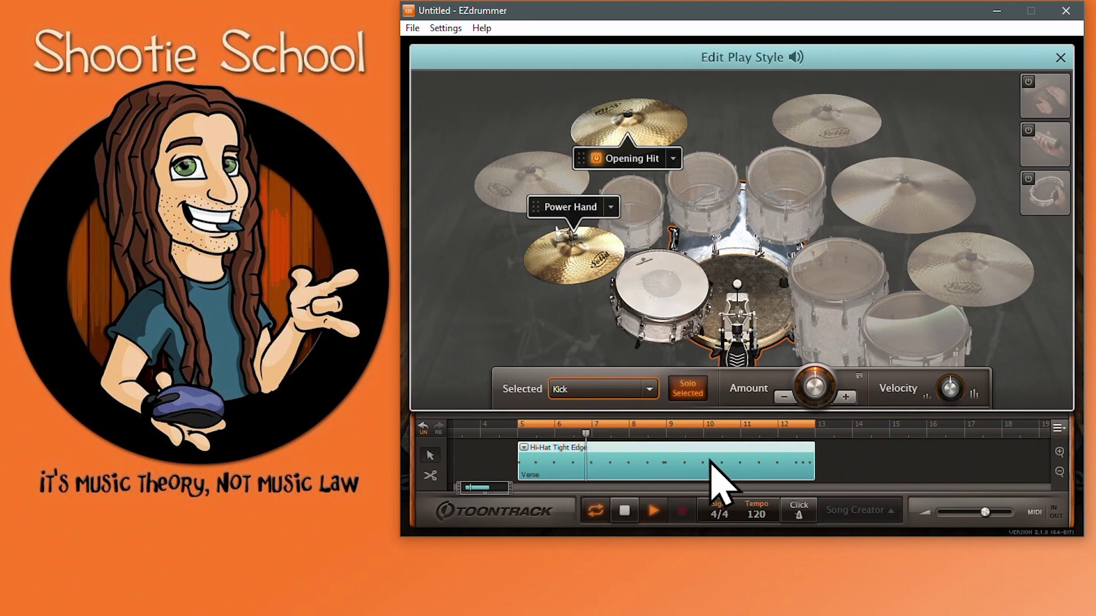
{"action": "left_click", "coordinate": [687, 398]}
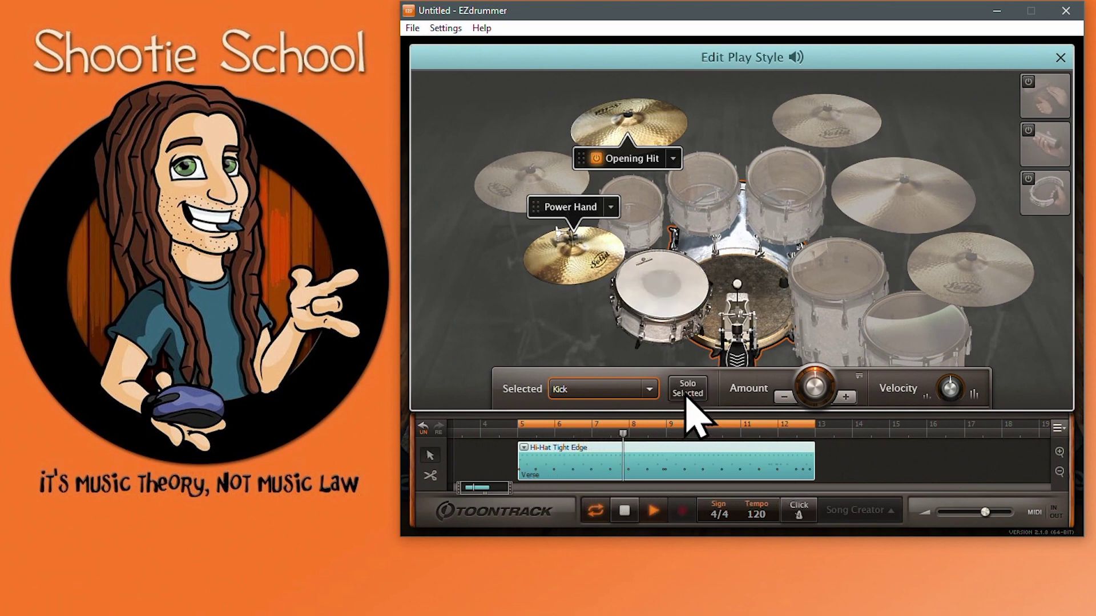
{"action": "left_click", "coordinate": [687, 398]}
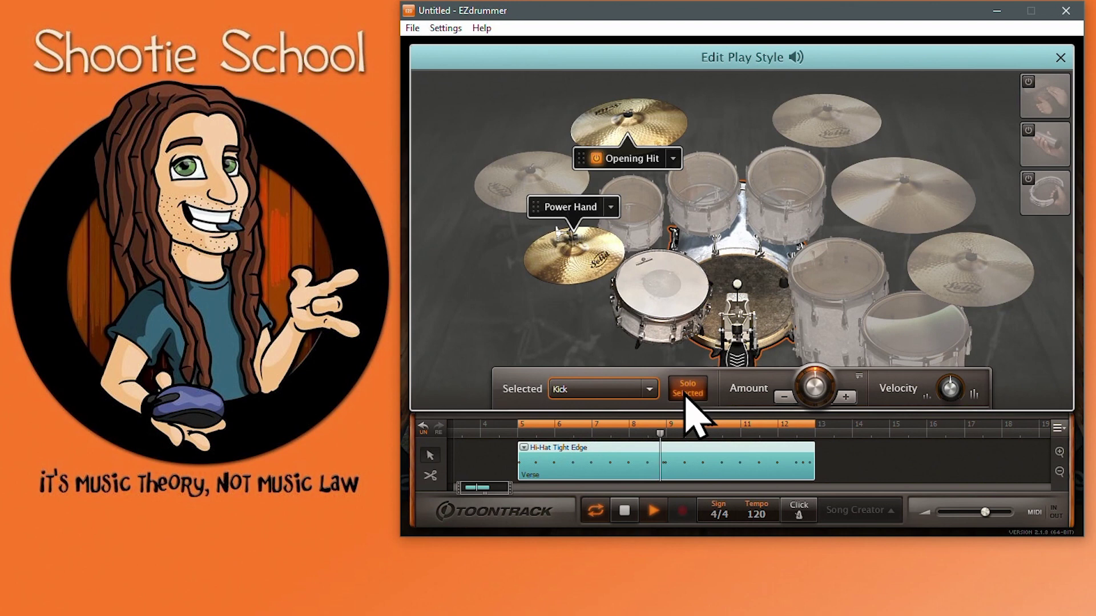
Step: Reduce the kick's Amount to 8 hits and bring it back up to 19 hits
{"action": "mouse_move", "coordinate": [816, 378]}
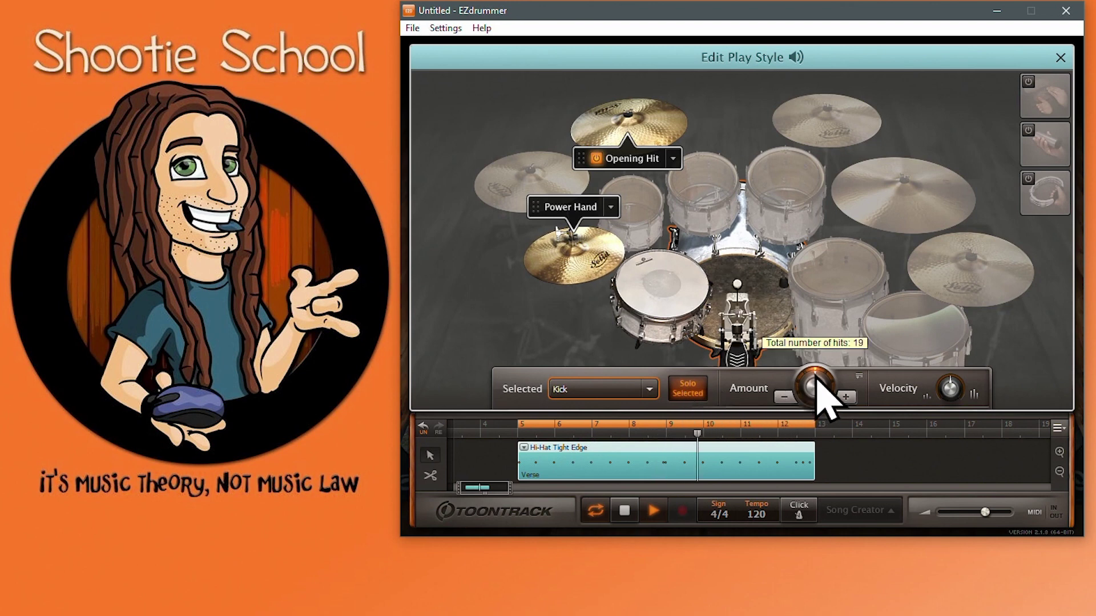
{"action": "left_click_drag", "start_coordinate": [828, 378], "coordinate": [788, 393]}
{"action": "left_click", "coordinate": [783, 398]}
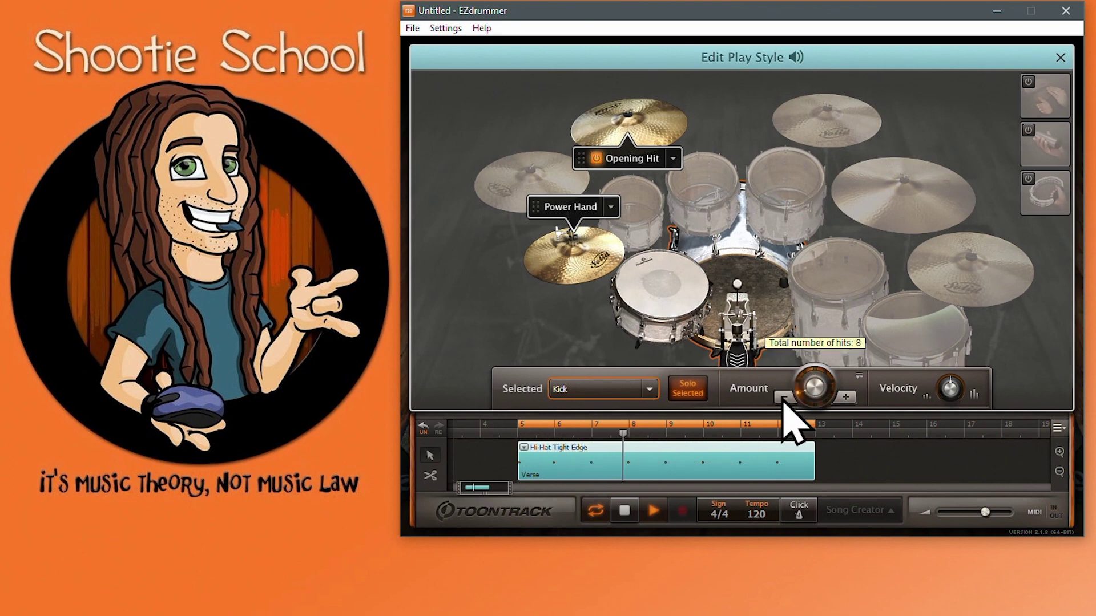
{"action": "left_click", "coordinate": [846, 397]}
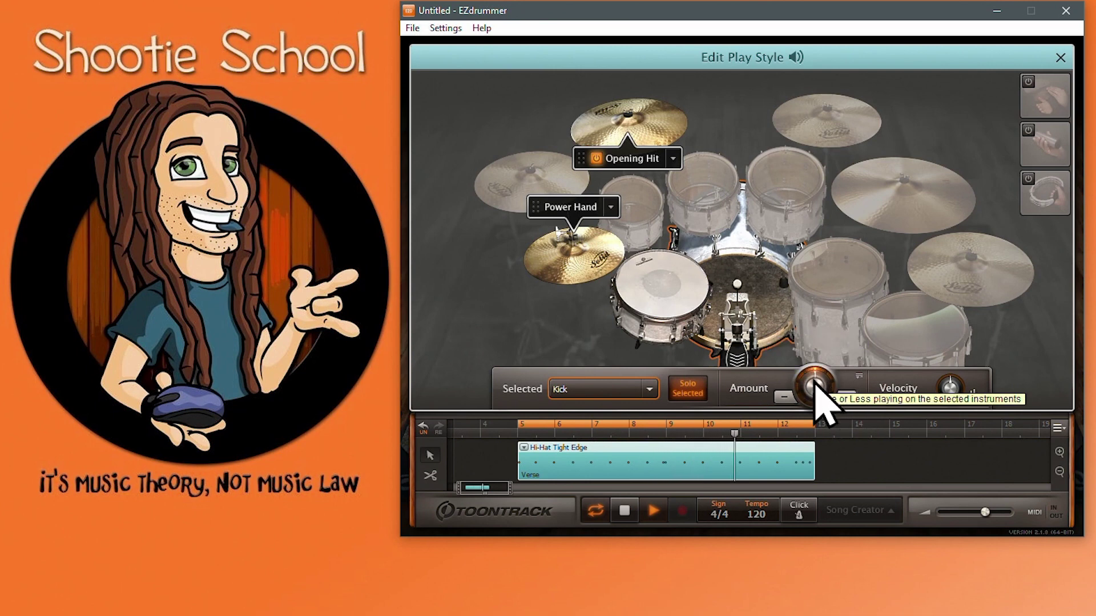
Step: Raise the kick's Amount for a much denser pattern and reset the Amount value
{"action": "scroll", "coordinate": [815, 385], "scroll_direction": "up", "scroll_amount": 1}
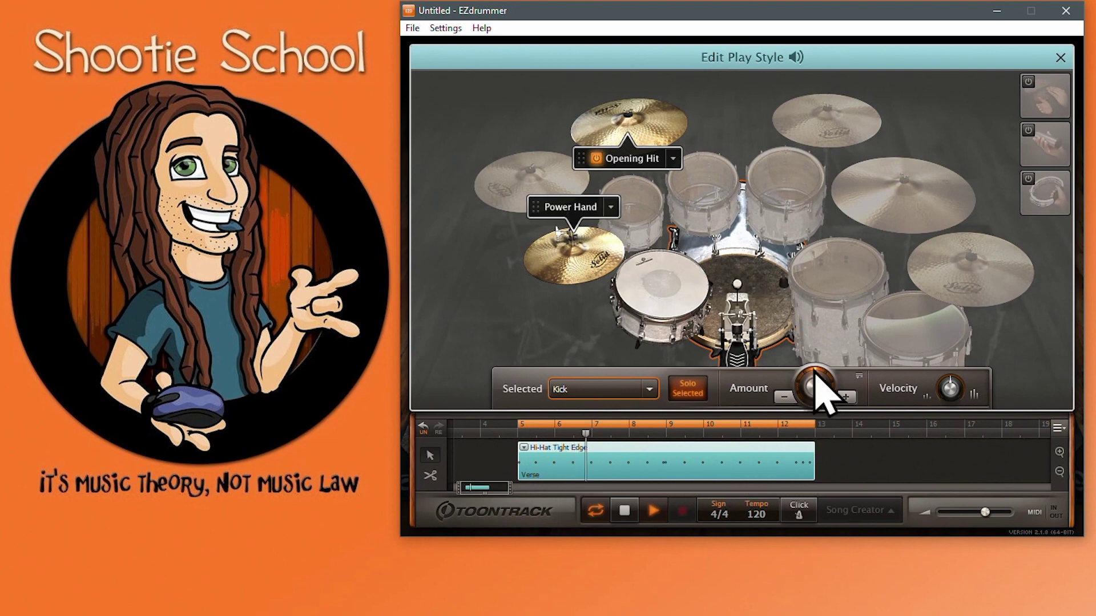
{"action": "scroll", "coordinate": [816, 382], "scroll_direction": "up", "scroll_amount": 3}
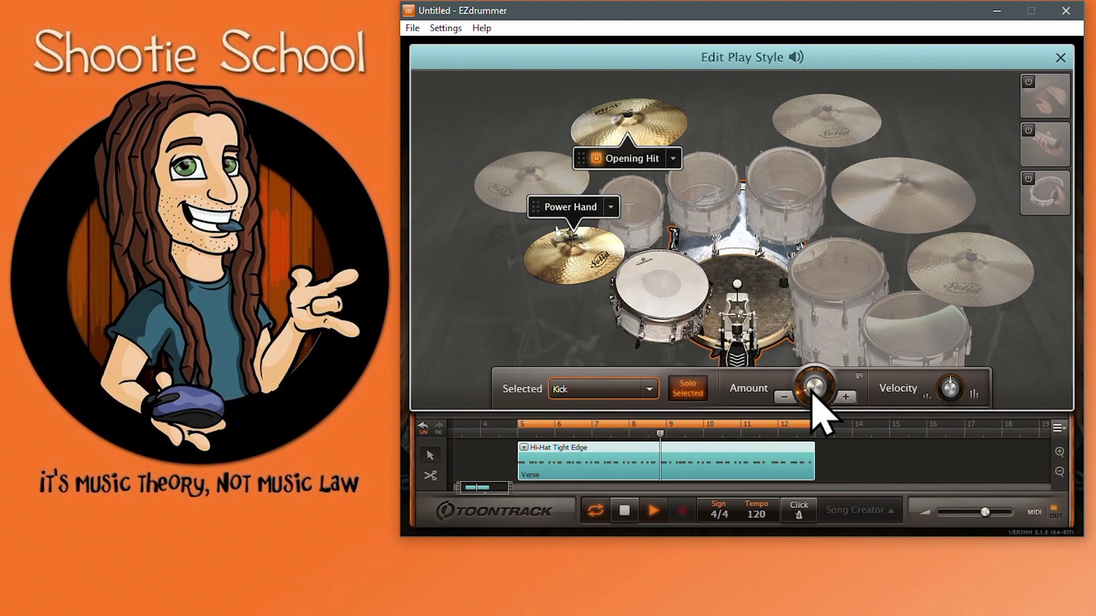
{"action": "left_click", "coordinate": [859, 376]}
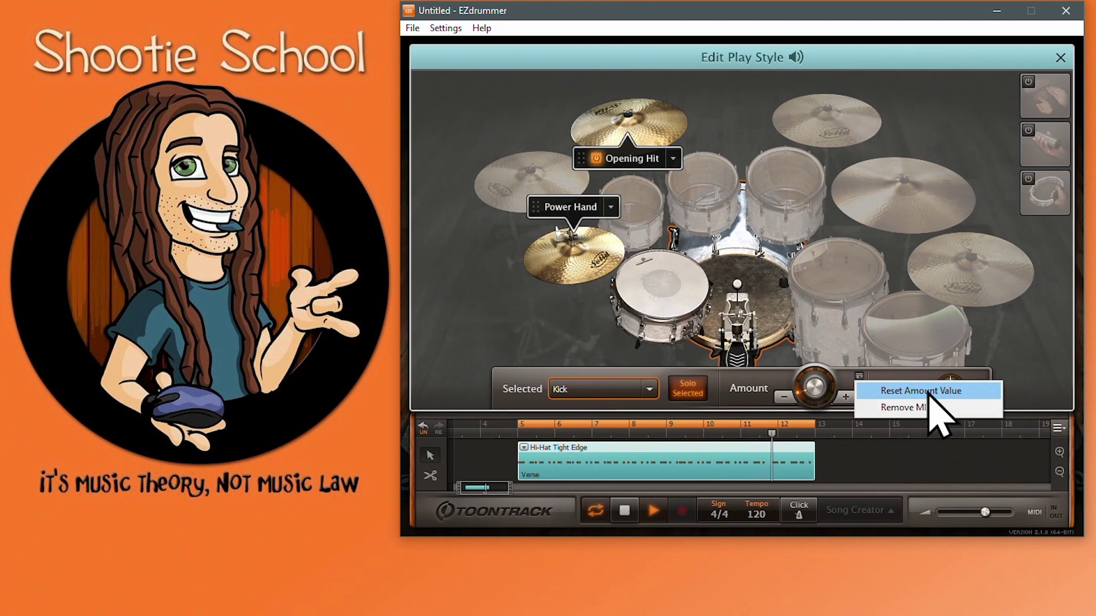
{"action": "left_click", "coordinate": [887, 392]}
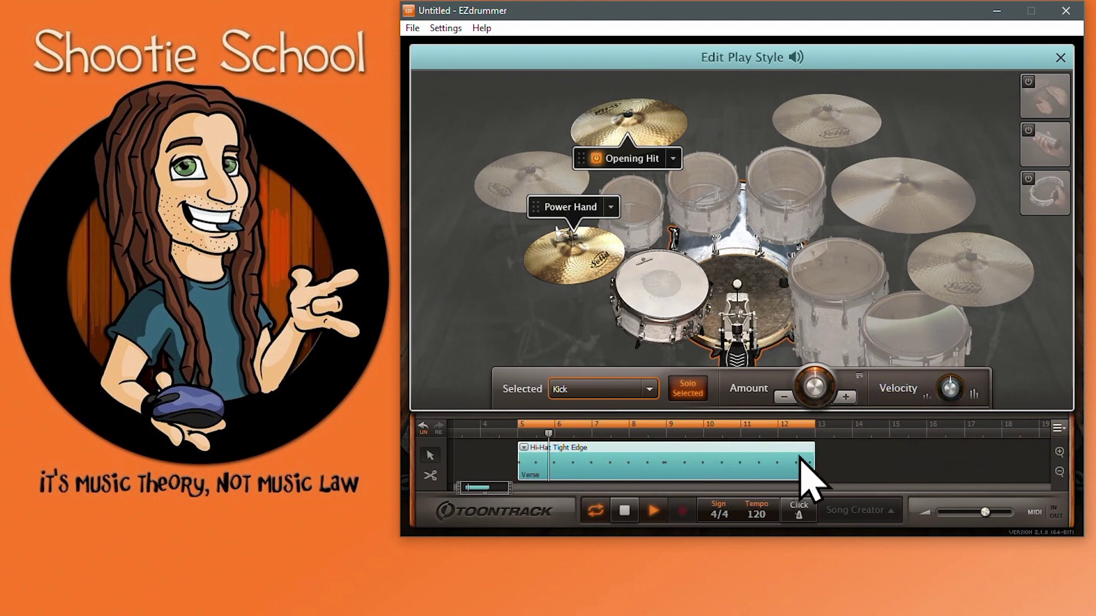
Step: Remove the kick's MIDI from the verse block and undo the removal
{"action": "mouse_move", "coordinate": [818, 389]}
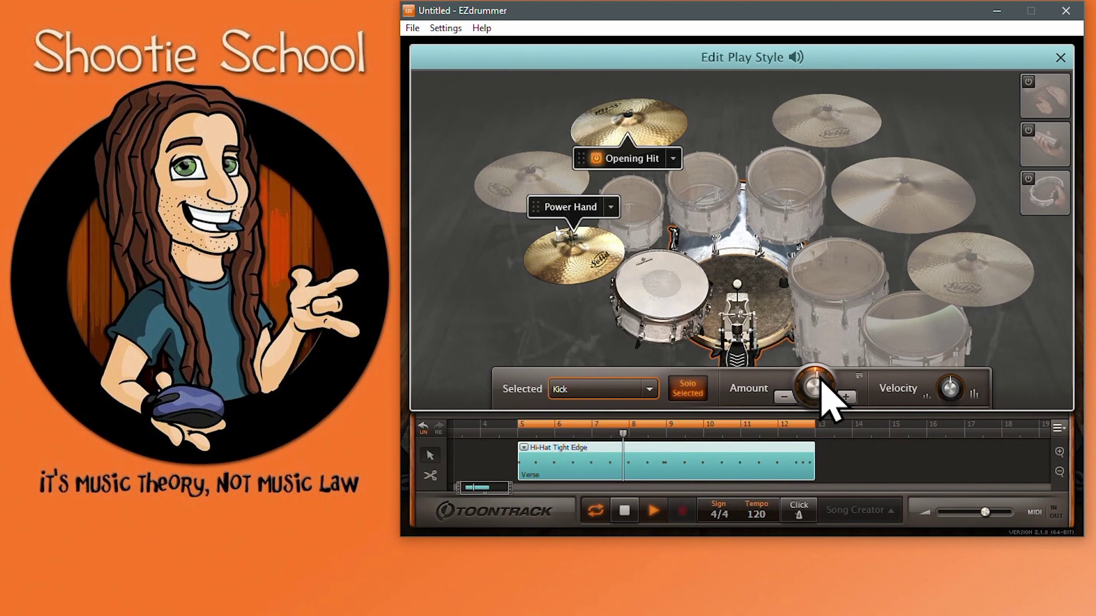
{"action": "left_click_drag", "start_coordinate": [817, 374], "coordinate": [762, 368]}
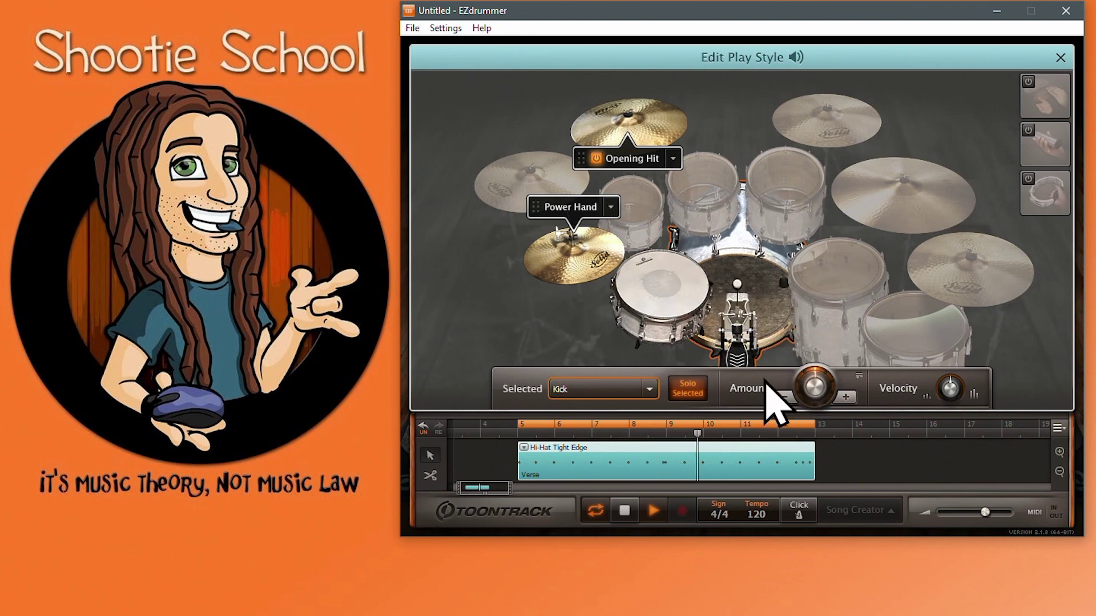
{"action": "left_click", "coordinate": [859, 376]}
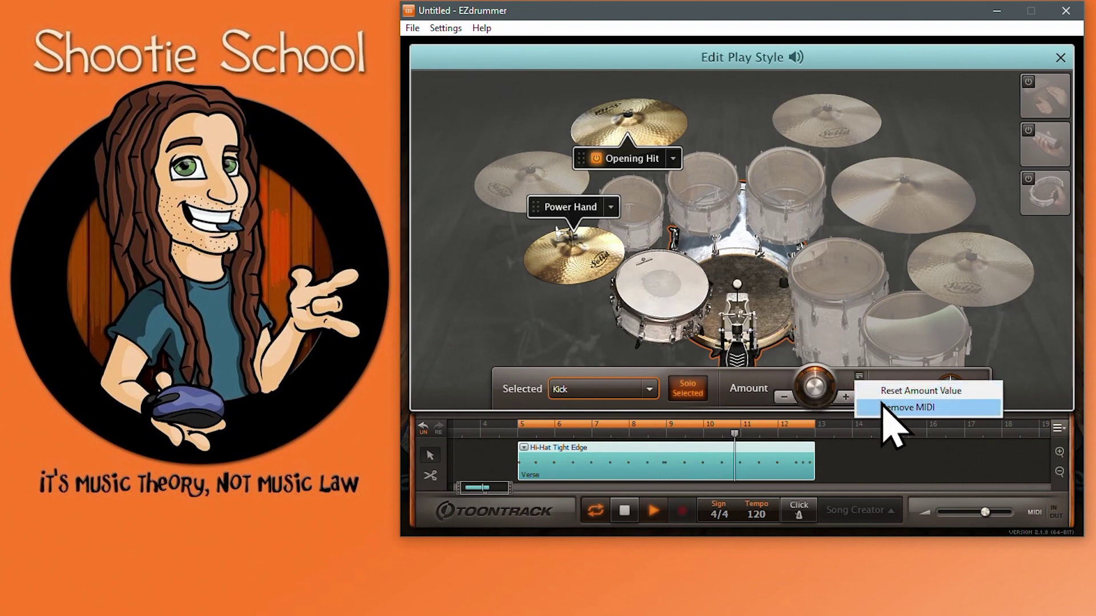
{"action": "left_click", "coordinate": [884, 406]}
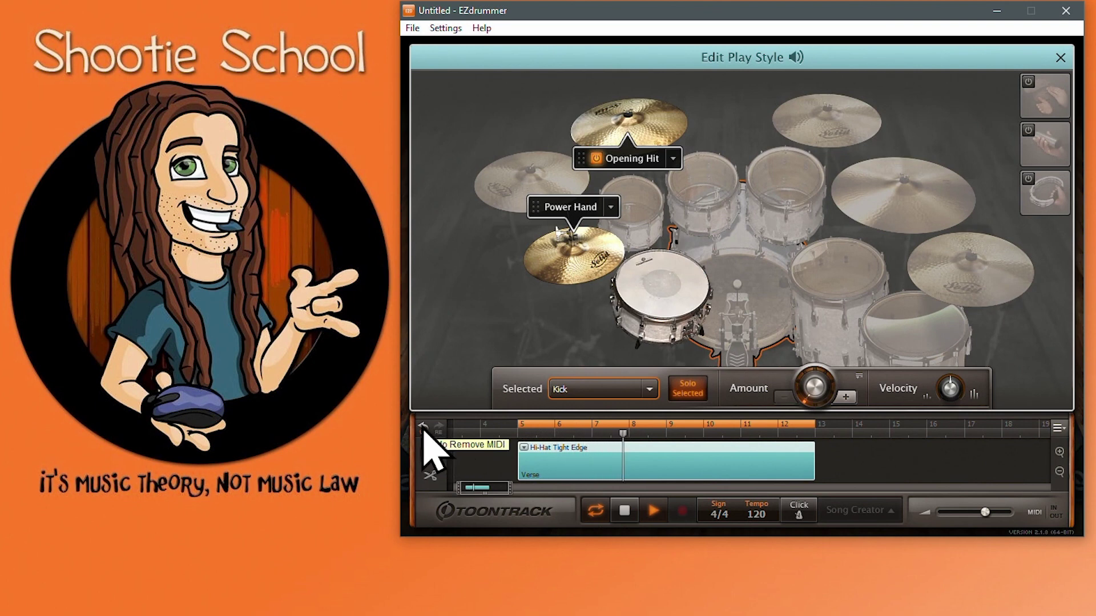
{"action": "left_click", "coordinate": [424, 429]}
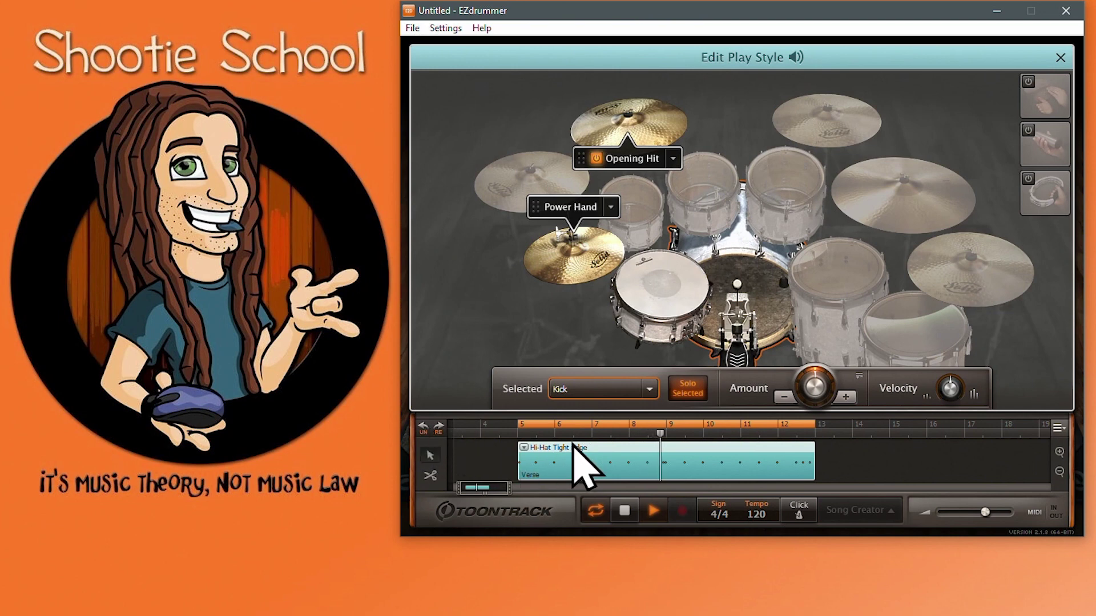
Step: Turn the kick's Amount down until it has no hits, and restore it to 19 hits
{"action": "left_click", "coordinate": [859, 377]}
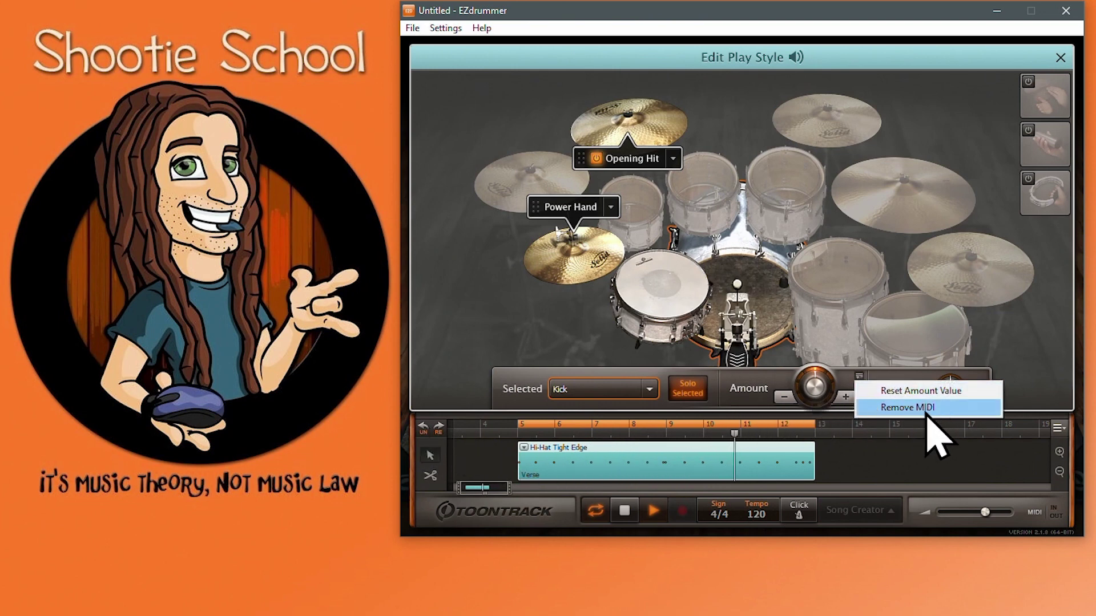
{"action": "left_click", "coordinate": [776, 374]}
{"action": "mouse_move", "coordinate": [815, 383]}
{"action": "left_mouse_down"}
{"action": "mouse_move", "coordinate": [849, 403]}
{"action": "mouse_move", "coordinate": [824, 384]}
{"action": "left_mouse_up"}
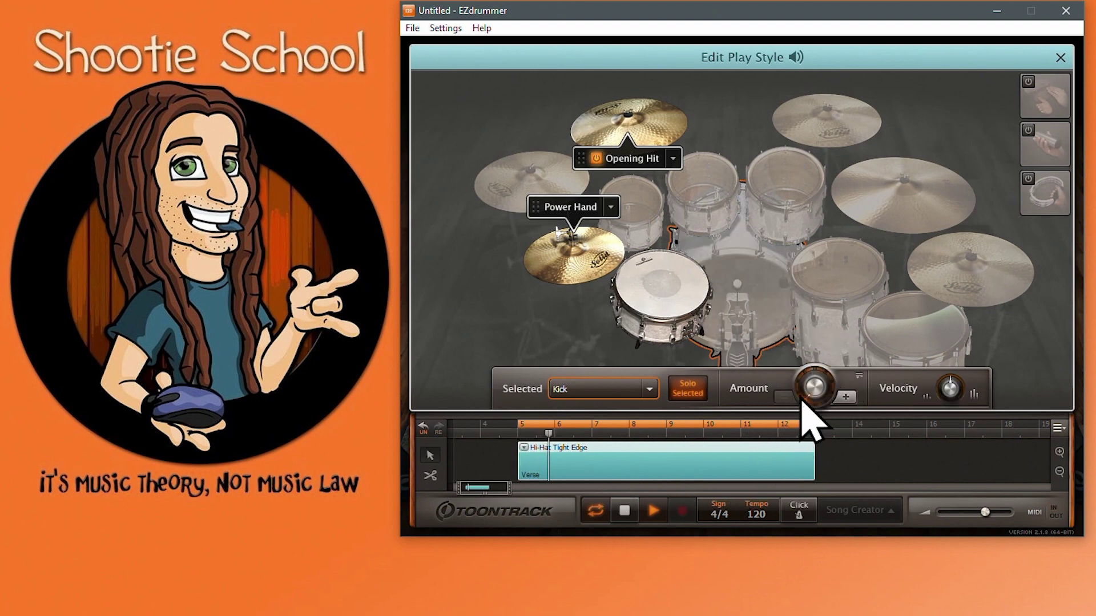
{"action": "left_click_drag", "start_coordinate": [805, 399], "coordinate": [934, 275]}
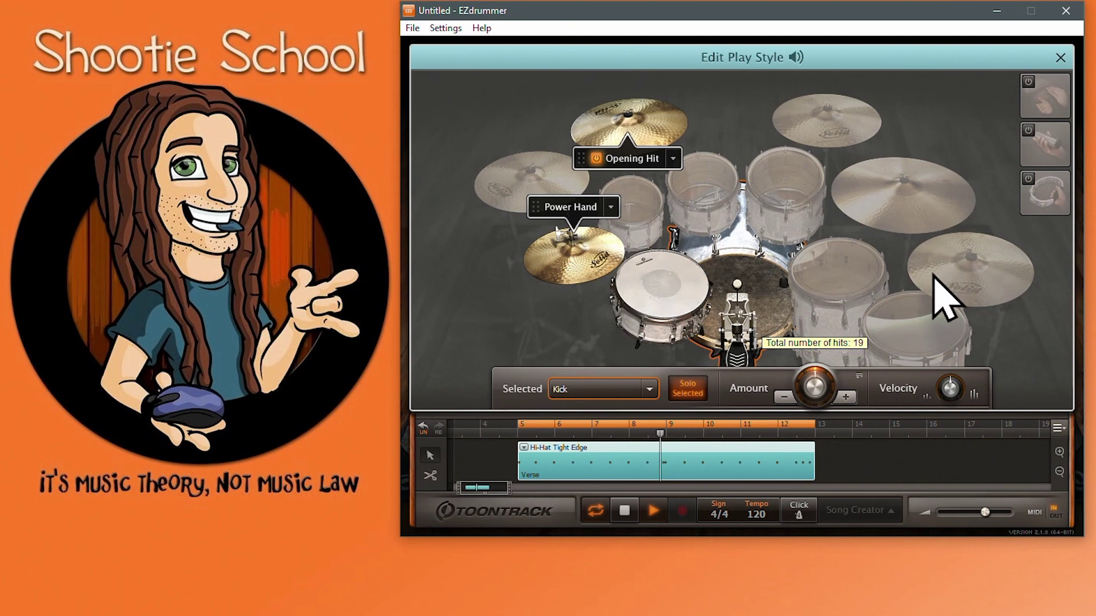
{"action": "left_click", "coordinate": [846, 397]}
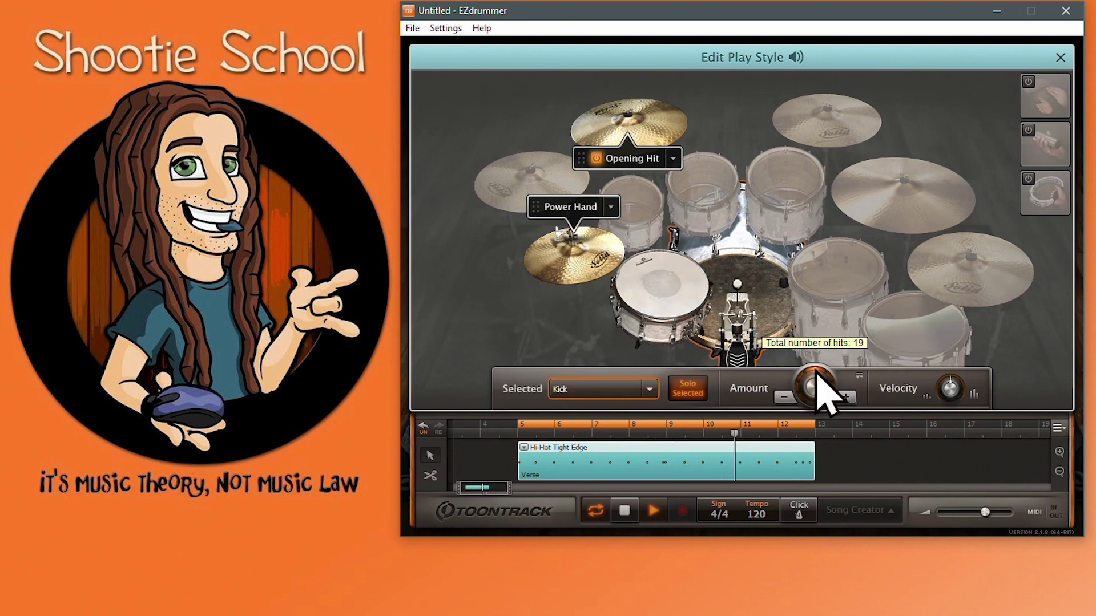
Step: Raise the kick's Amount for a dense pattern, bring up its Quantize options, and restore the Amount without quantizing
{"action": "left_click_drag", "start_coordinate": [808, 423], "coordinate": [755, 290]}
{"action": "right_click", "coordinate": [756, 290]}
{"action": "mouse_move", "coordinate": [825, 376]}
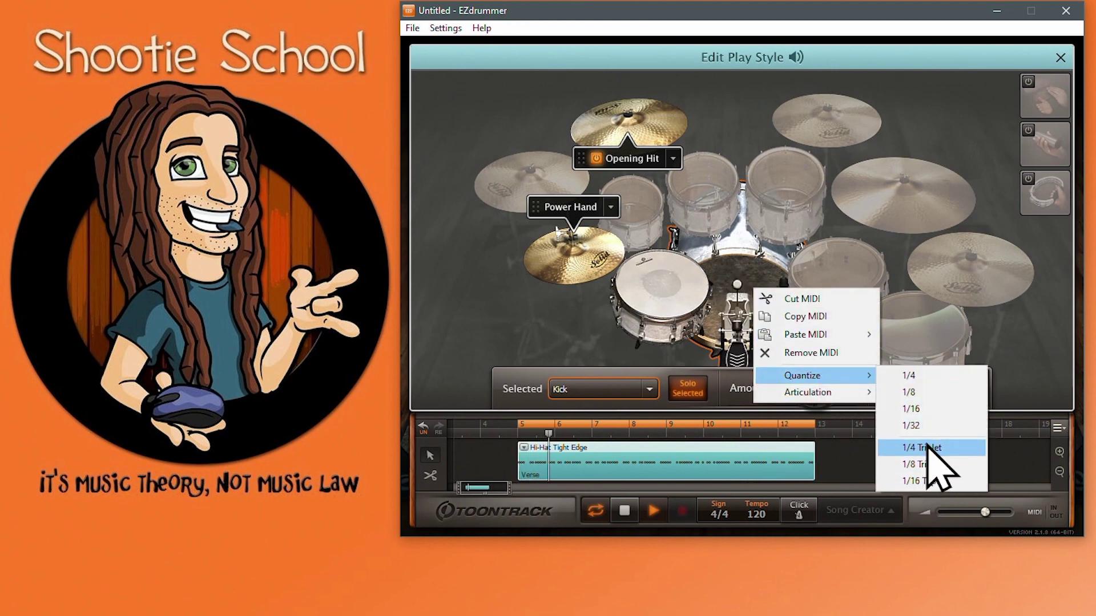
{"action": "left_click", "coordinate": [735, 398]}
{"action": "left_click_drag", "start_coordinate": [795, 386], "coordinate": [850, 398]}
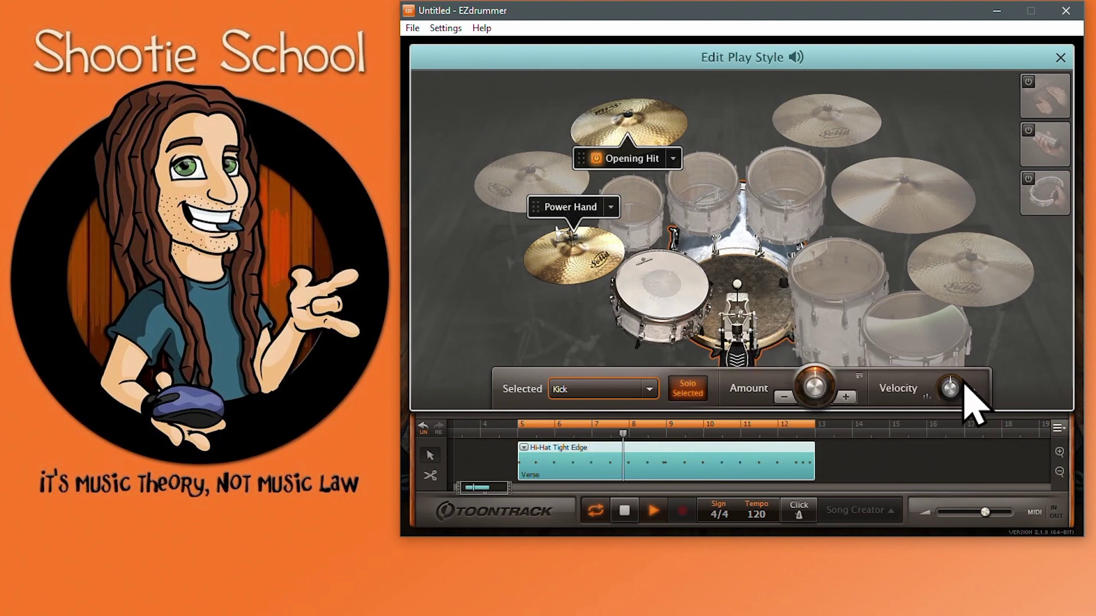
Step: Close Edit Play Style and look at the kick's instrument settings and the channel levels in the mixer
{"action": "left_click", "coordinate": [1060, 57]}
{"action": "left_click", "coordinate": [619, 57]}
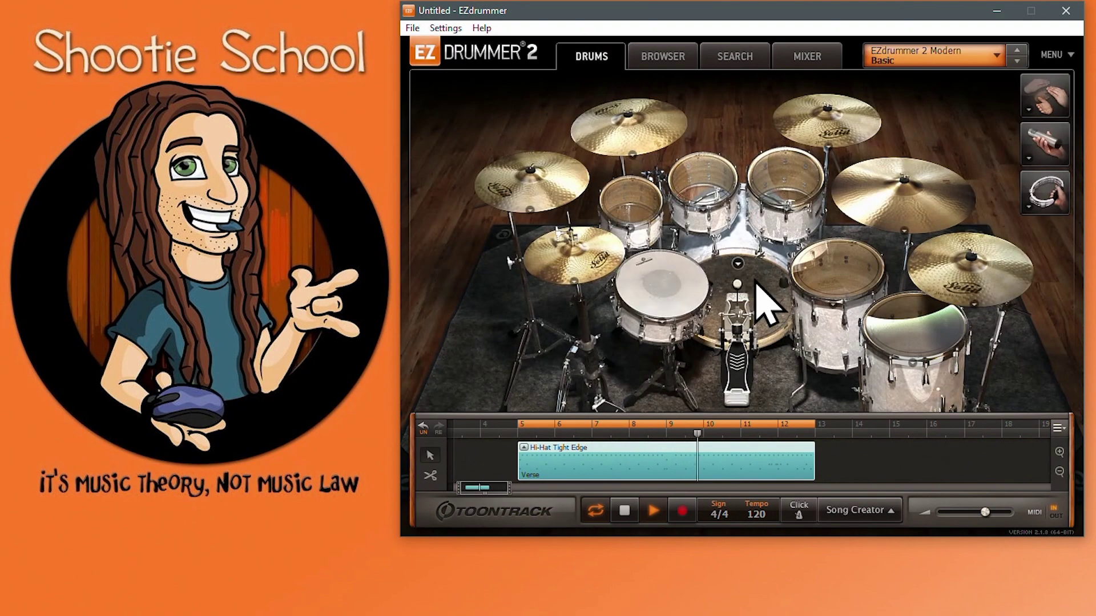
{"action": "left_click", "coordinate": [753, 302]}
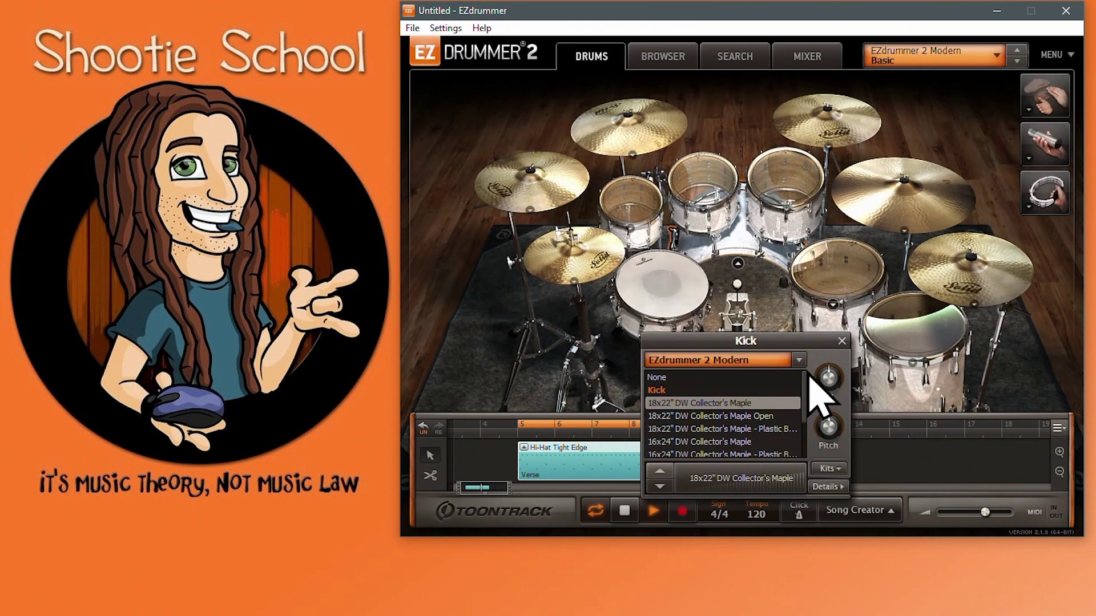
{"action": "left_click", "coordinate": [807, 57]}
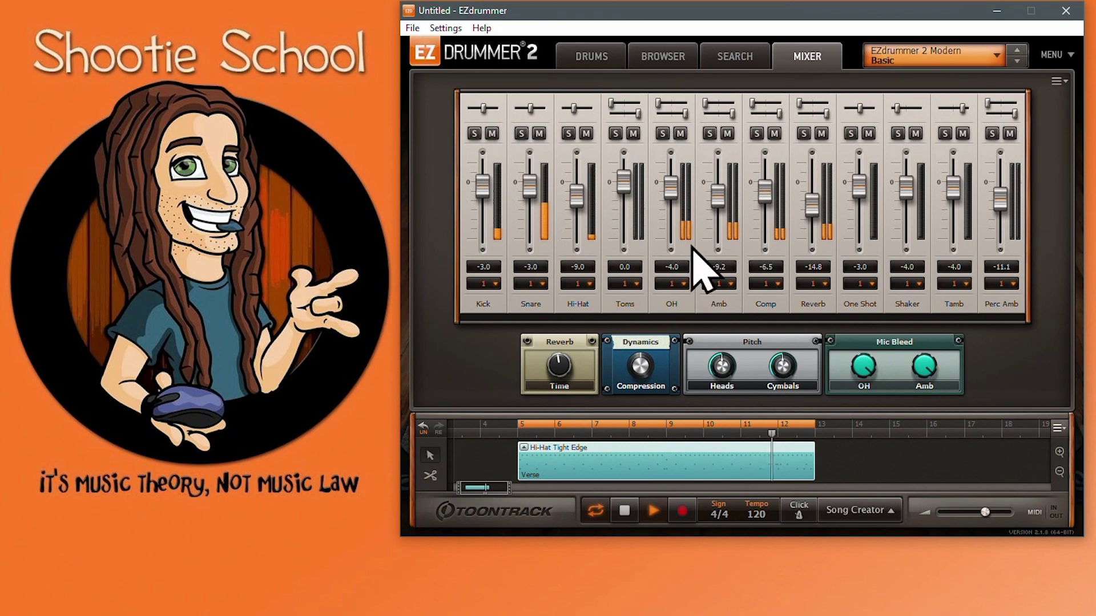
Step: Reopen the verse block in Edit Play Style and lower the kick's Velocity to -70
{"action": "double_click", "coordinate": [525, 457]}
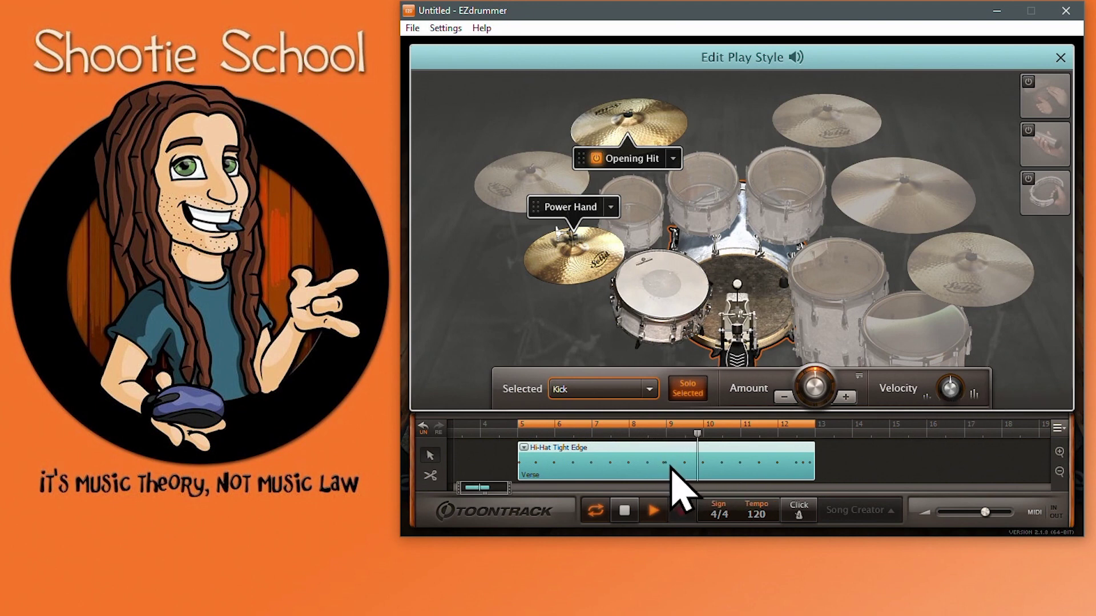
{"action": "mouse_move", "coordinate": [955, 392]}
{"action": "left_mouse_down"}
{"action": "mouse_move", "coordinate": [961, 374]}
{"action": "mouse_move", "coordinate": [949, 384]}
{"action": "mouse_move", "coordinate": [963, 401]}
{"action": "left_mouse_up"}
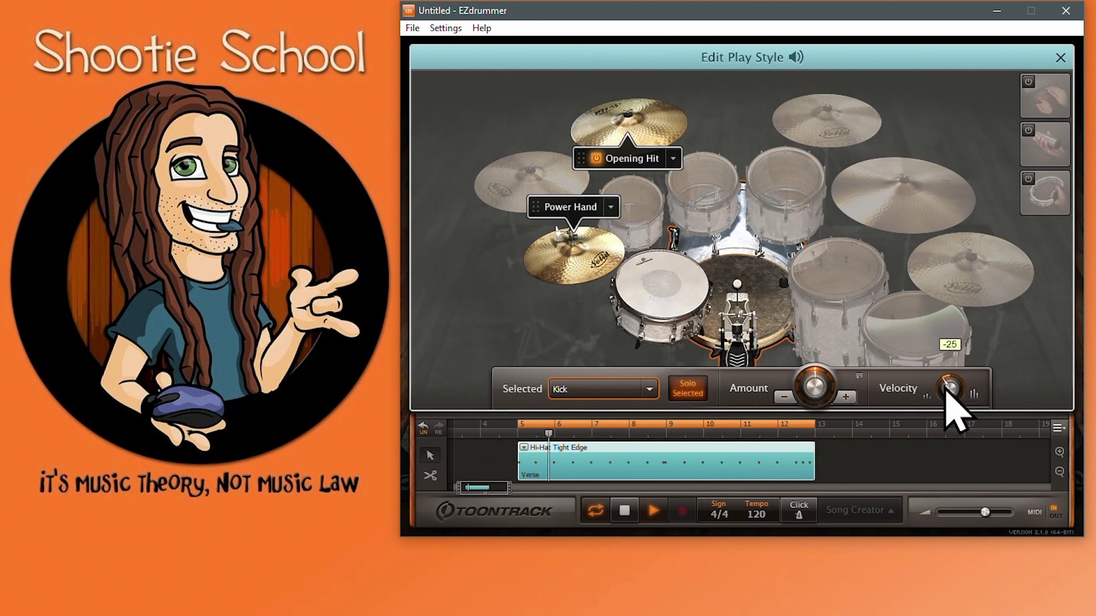
{"action": "left_click_drag", "start_coordinate": [947, 384], "coordinate": [938, 393]}
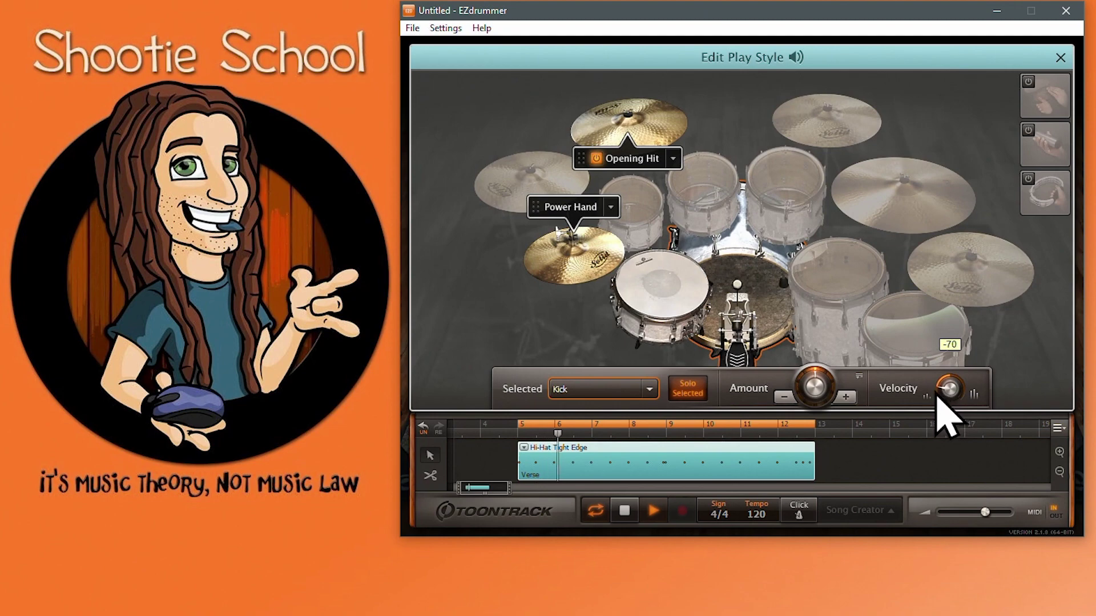
Step: Leave Edit Play Style, raise the kick's volume in its instrument settings, and adjust its mixer fader to -0.4
{"action": "left_click", "coordinate": [1060, 57]}
{"action": "left_click", "coordinate": [588, 56]}
{"action": "left_click", "coordinate": [738, 265]}
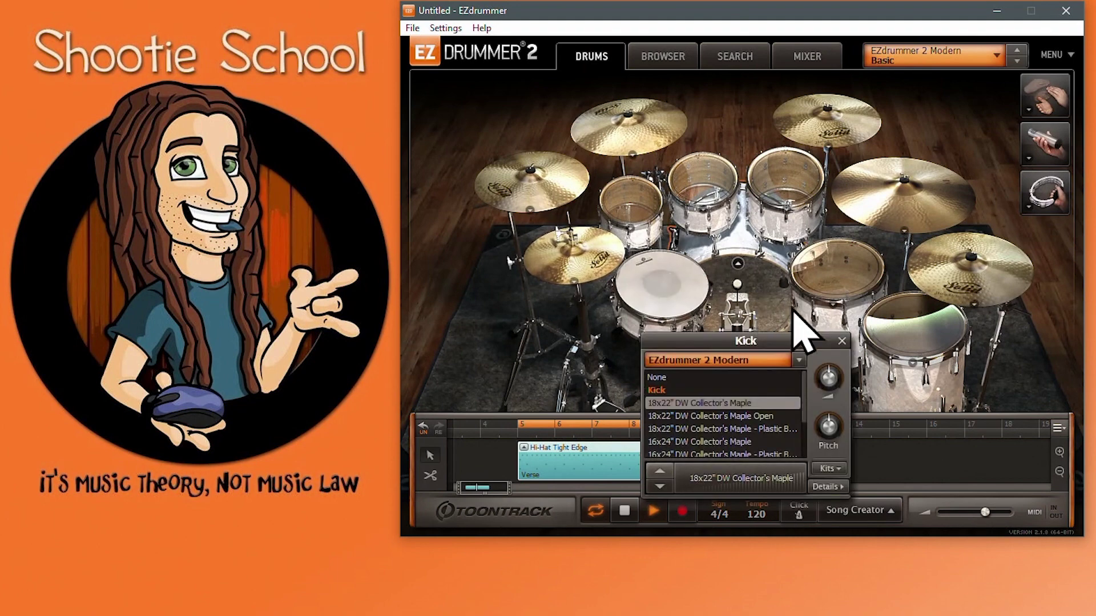
{"action": "mouse_move", "coordinate": [832, 384]}
{"action": "left_mouse_down"}
{"action": "mouse_move", "coordinate": [849, 384]}
{"action": "mouse_move", "coordinate": [854, 409]}
{"action": "mouse_move", "coordinate": [834, 374]}
{"action": "left_mouse_up"}
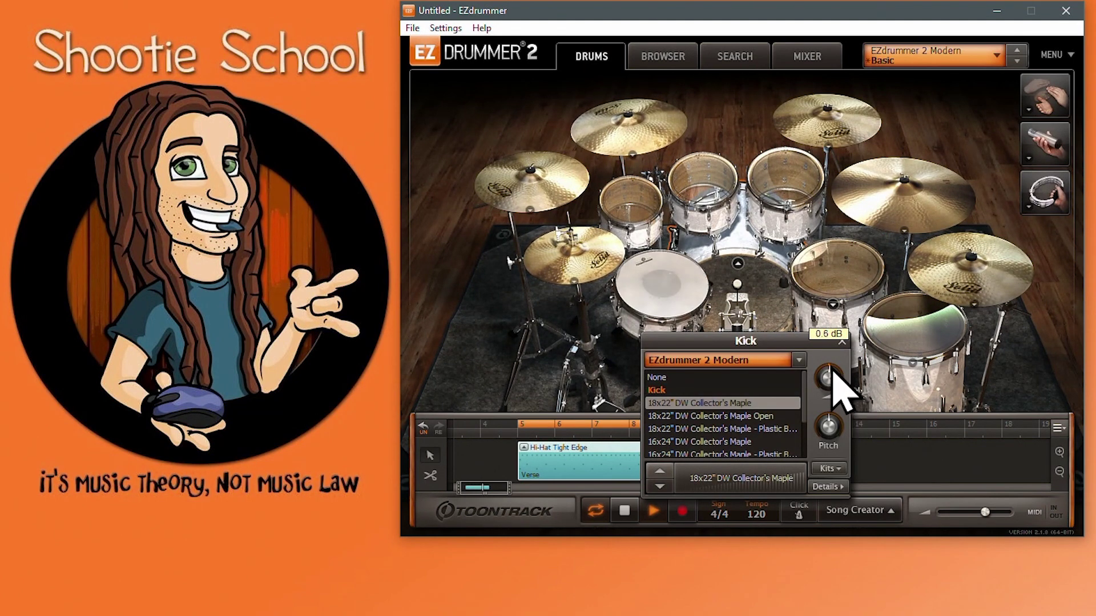
{"action": "left_click", "coordinate": [813, 57]}
{"action": "mouse_move", "coordinate": [482, 191]}
{"action": "left_mouse_down"}
{"action": "mouse_move", "coordinate": [488, 169]}
{"action": "mouse_move", "coordinate": [487, 190]}
{"action": "left_mouse_up"}
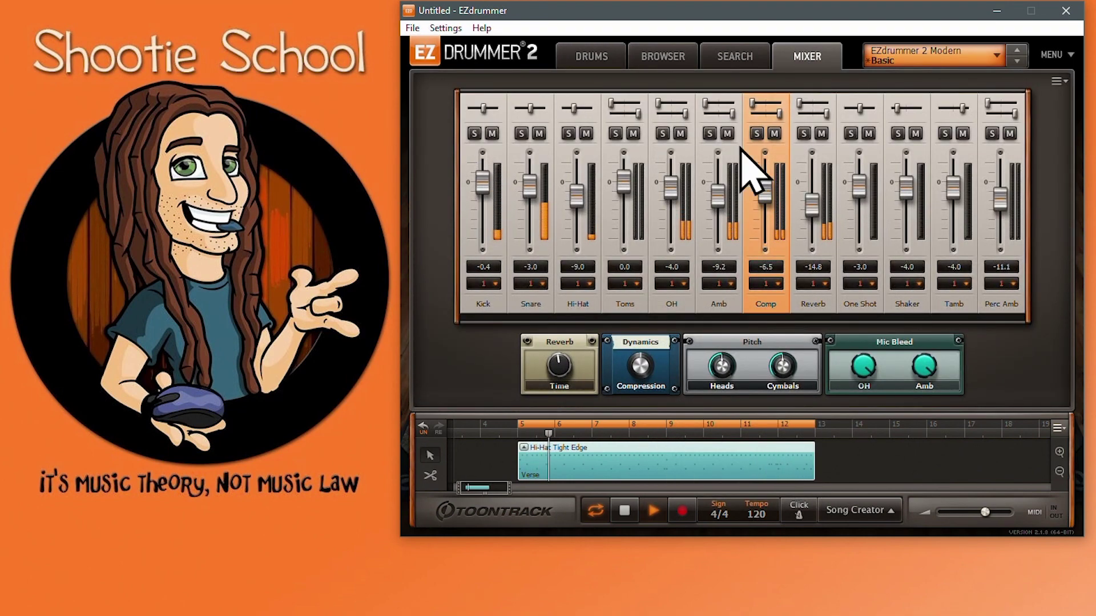
Step: Reopen the verse block in Edit Play Style, reset the kick's Velocity and turn off its solo
{"action": "double_click", "coordinate": [602, 471]}
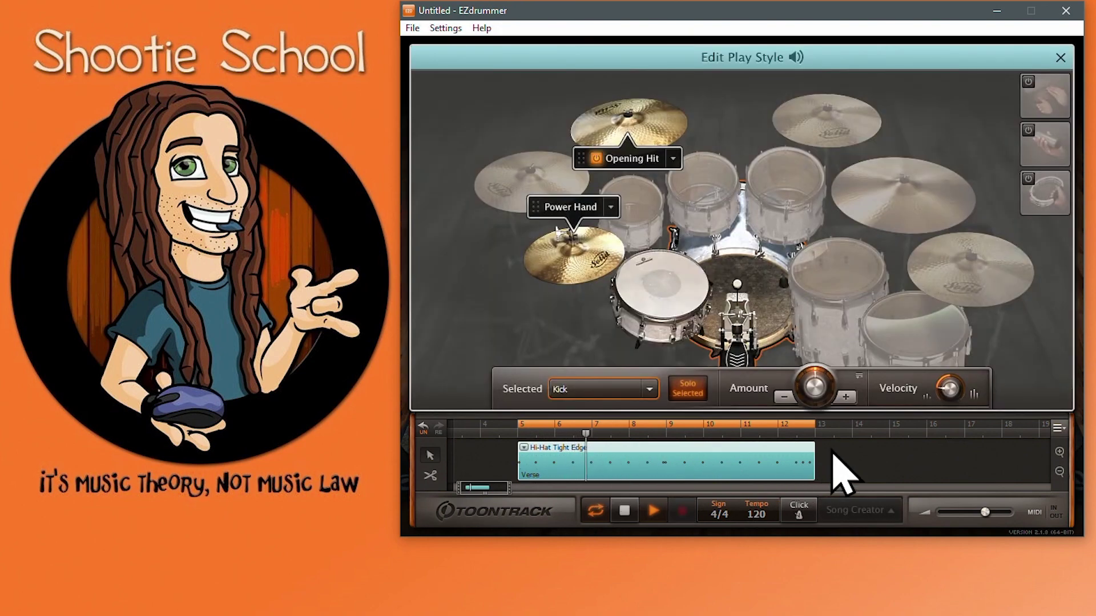
{"action": "mouse_move", "coordinate": [950, 394]}
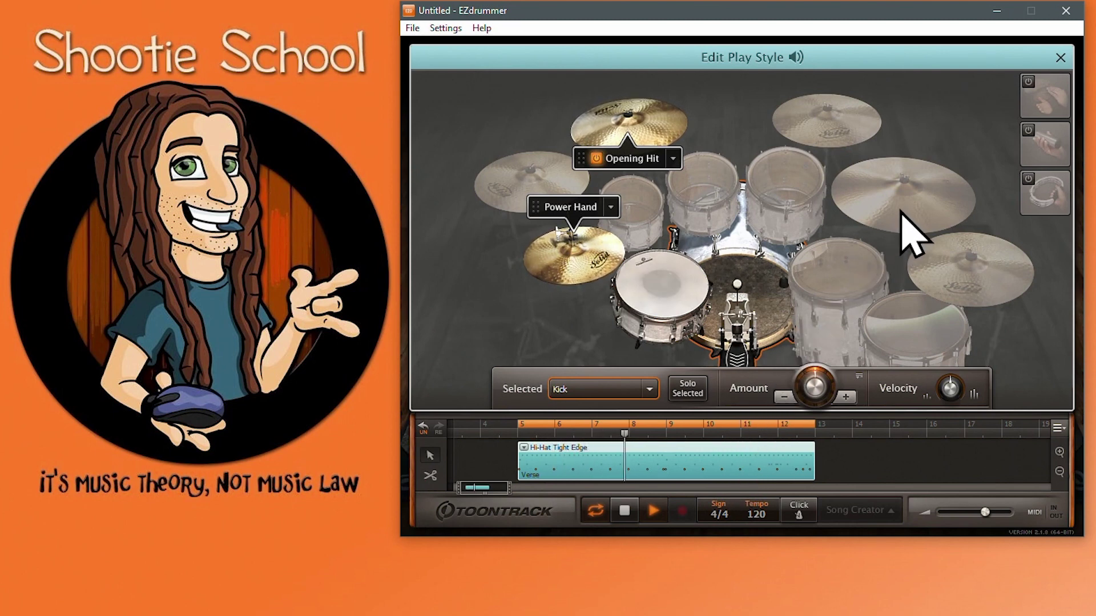
Step: Select the ride and add hits to the verse pattern by raising its Amount five increments
{"action": "left_click", "coordinate": [653, 391]}
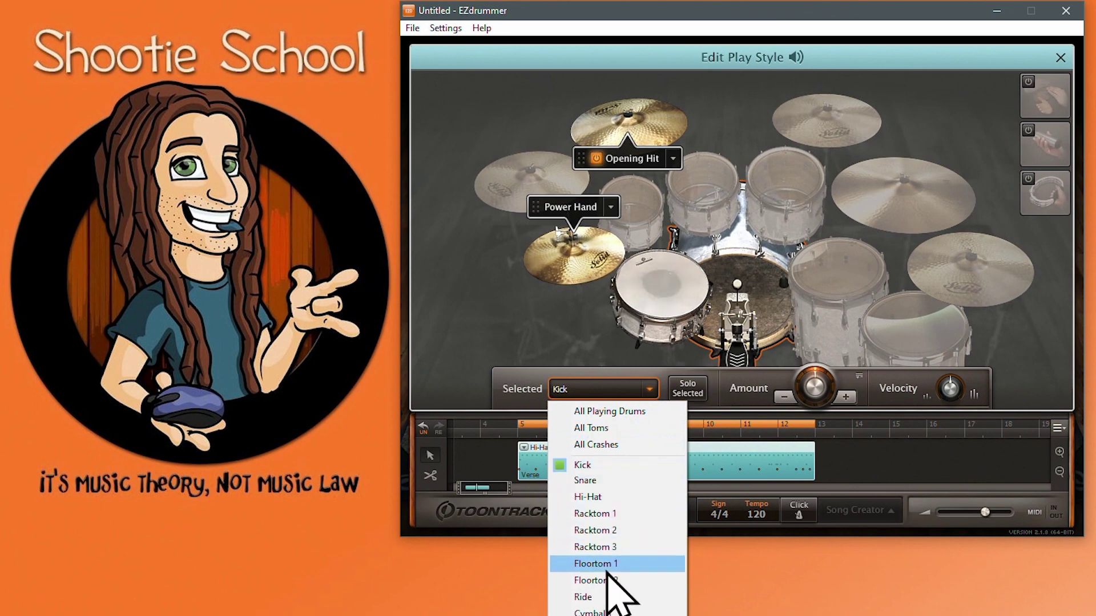
{"action": "left_click", "coordinate": [607, 597]}
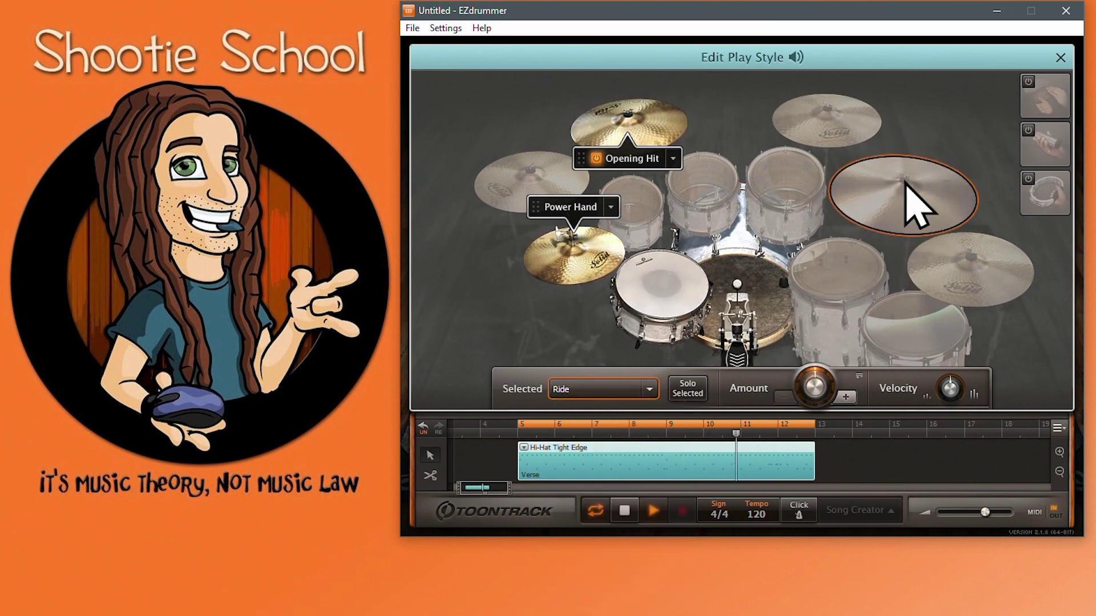
{"action": "left_click", "coordinate": [847, 397]}
{"action": "left_click", "coordinate": [847, 397]}
{"action": "left_click", "coordinate": [847, 397]}
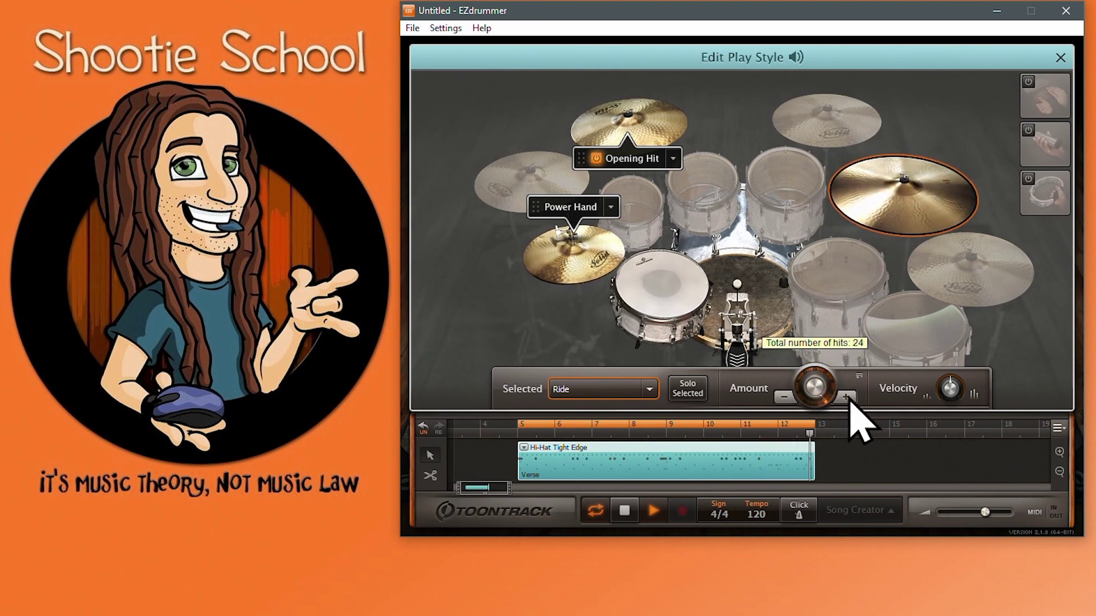
{"action": "left_click", "coordinate": [847, 397]}
{"action": "left_click", "coordinate": [847, 397]}
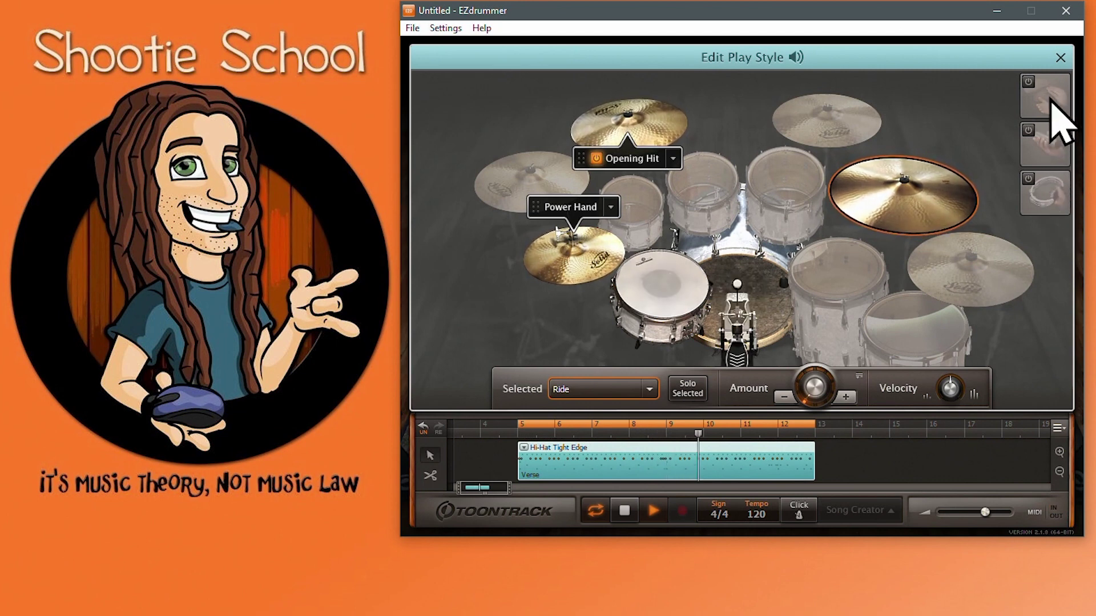
Step: Turn on the One Shot Pad, and select and turn on the Tambourine Pad
{"action": "left_click", "coordinate": [1029, 81]}
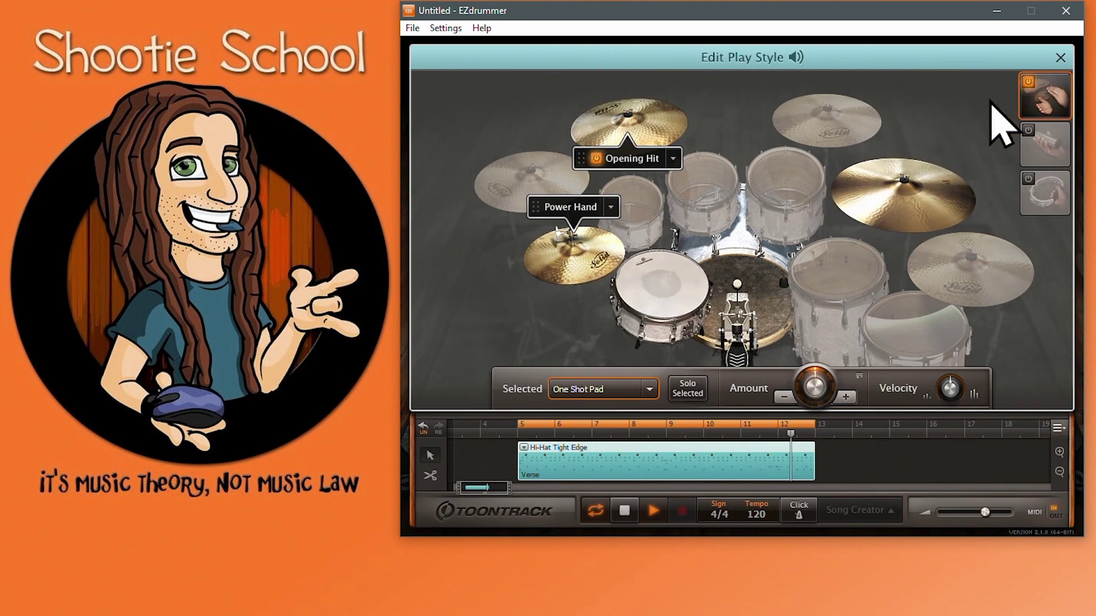
{"action": "left_click", "coordinate": [650, 389]}
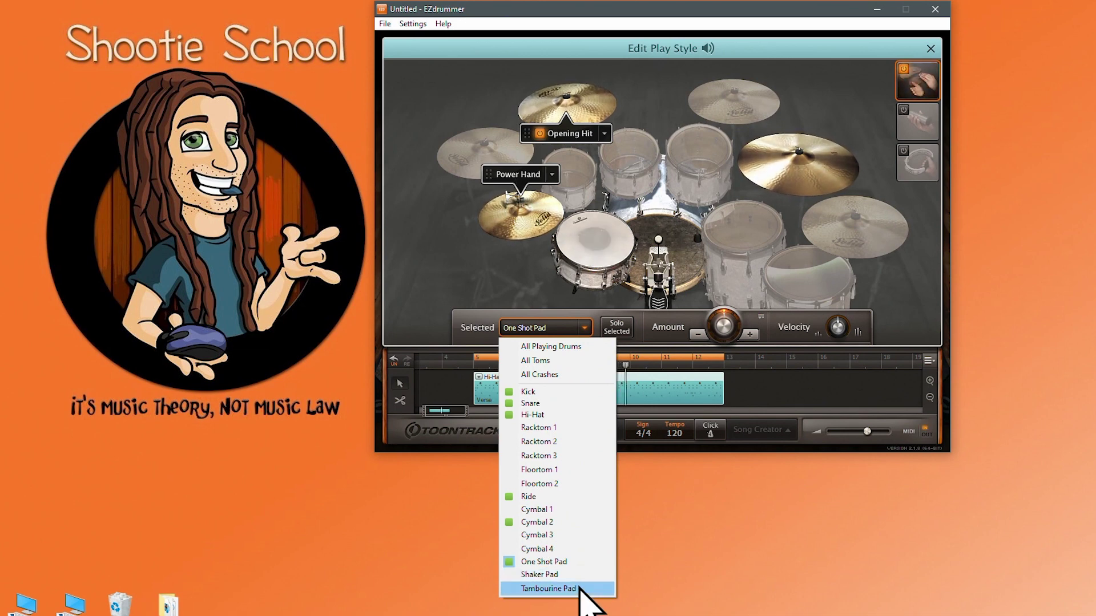
{"action": "left_click", "coordinate": [579, 589]}
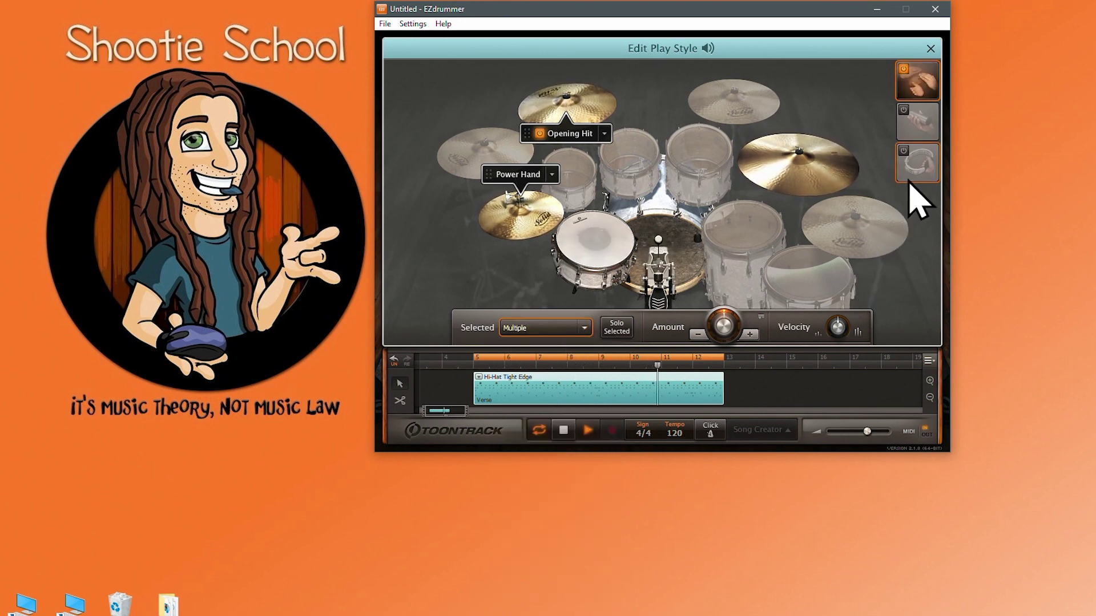
{"action": "left_click", "coordinate": [905, 152]}
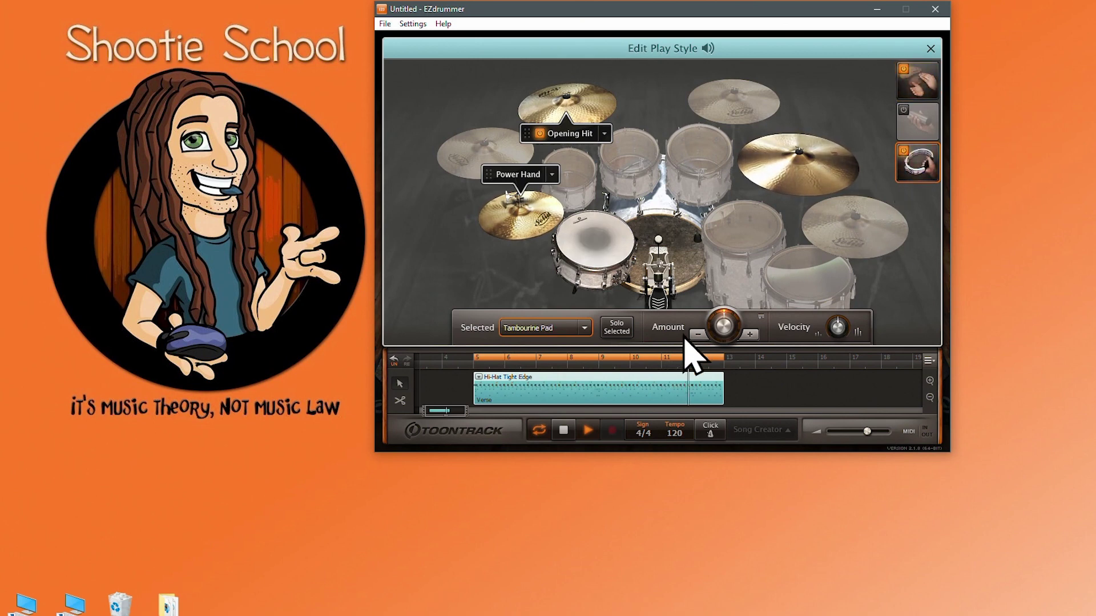
Step: Add the Shaker Pad to the Tambourine Pad selection and try their shared Velocity, and also select it together with the One Shot Pad
{"action": "left_click", "coordinate": [582, 329]}
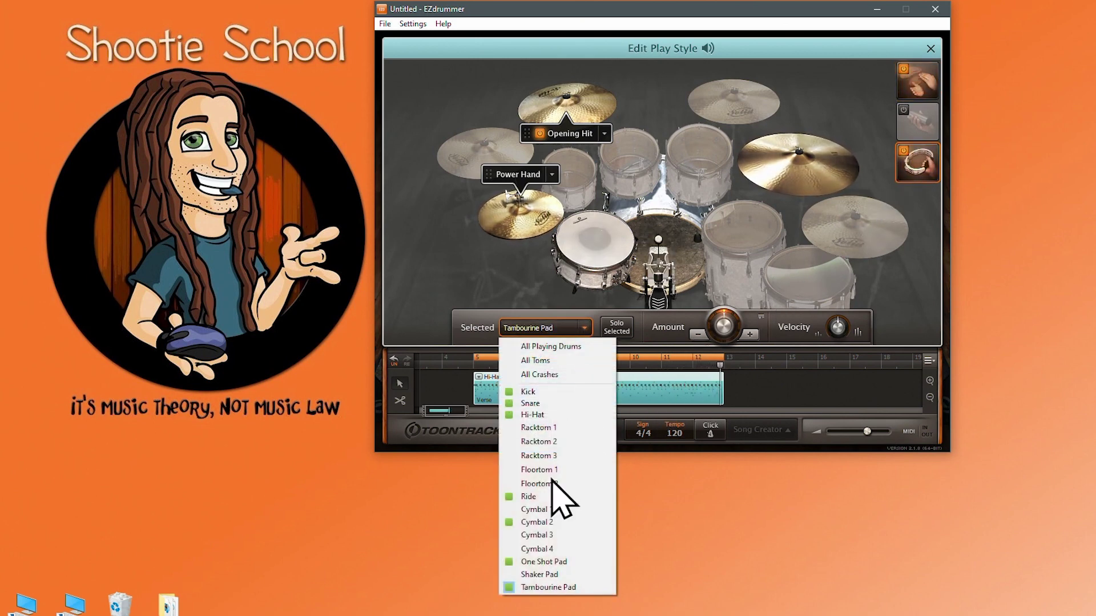
{"action": "left_click", "coordinate": [551, 573]}
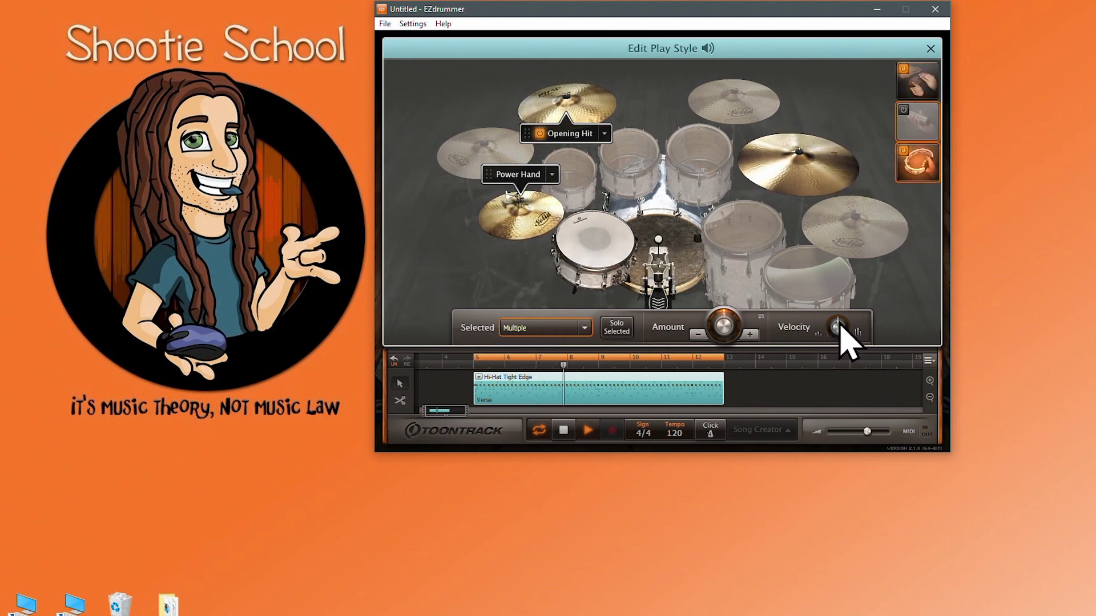
{"action": "mouse_move", "coordinate": [856, 330]}
{"action": "left_mouse_down"}
{"action": "mouse_move", "coordinate": [839, 311]}
{"action": "mouse_move", "coordinate": [837, 323]}
{"action": "left_mouse_up"}
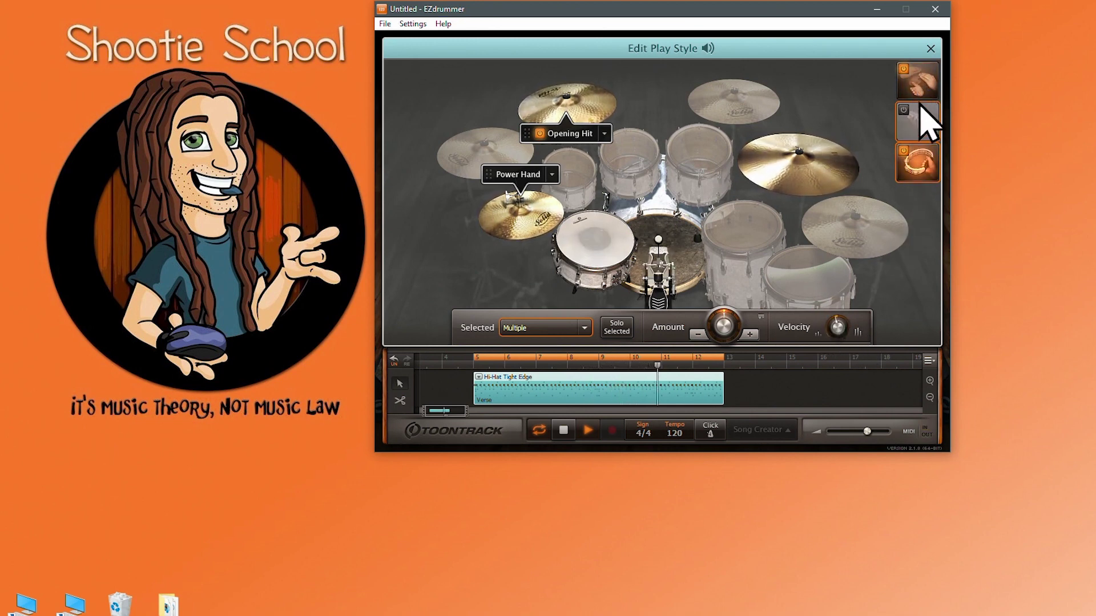
{"action": "left_click", "coordinate": [584, 328]}
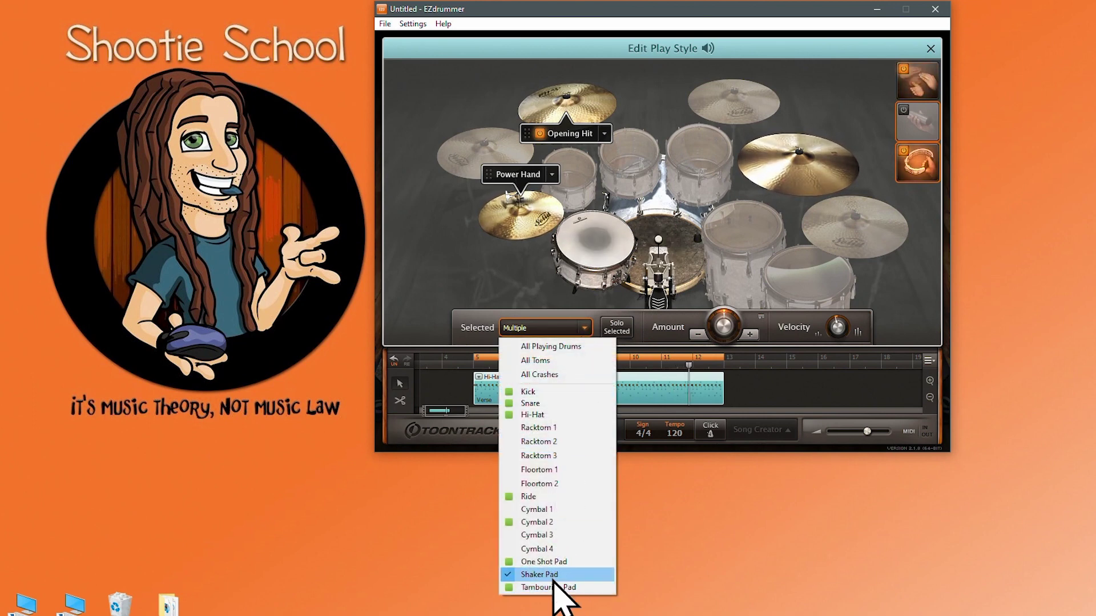
{"action": "left_click", "coordinate": [868, 94]}
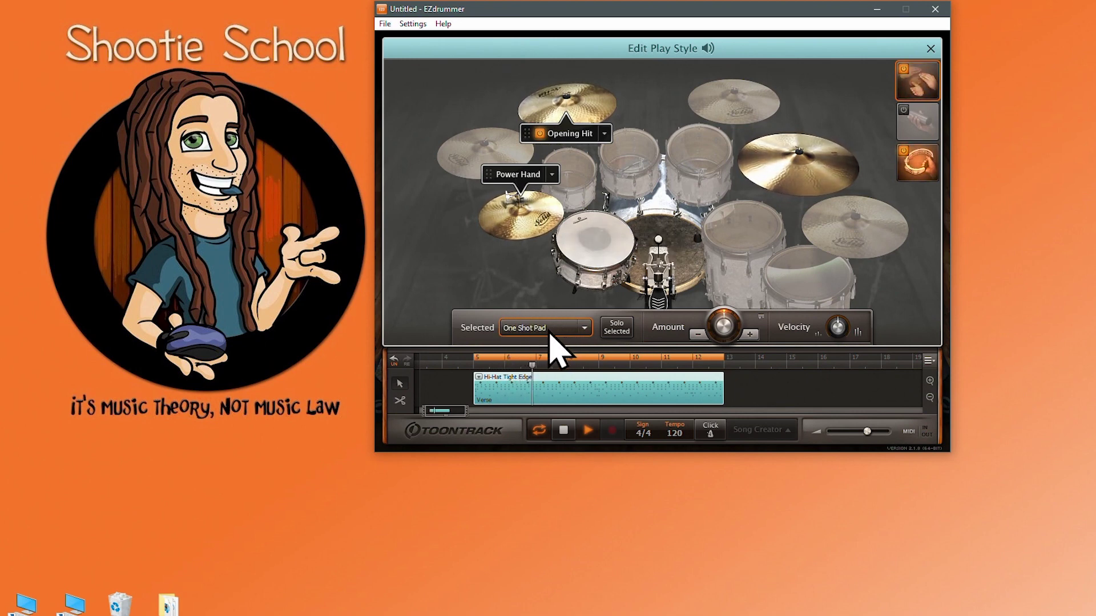
{"action": "left_click", "coordinate": [584, 328]}
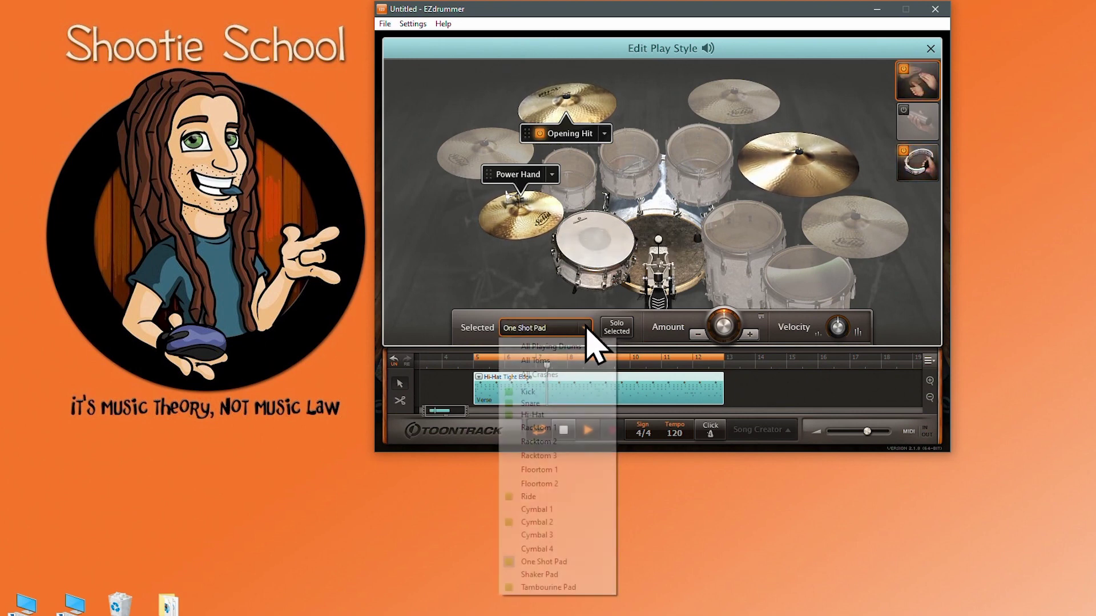
{"action": "left_click", "coordinate": [564, 576]}
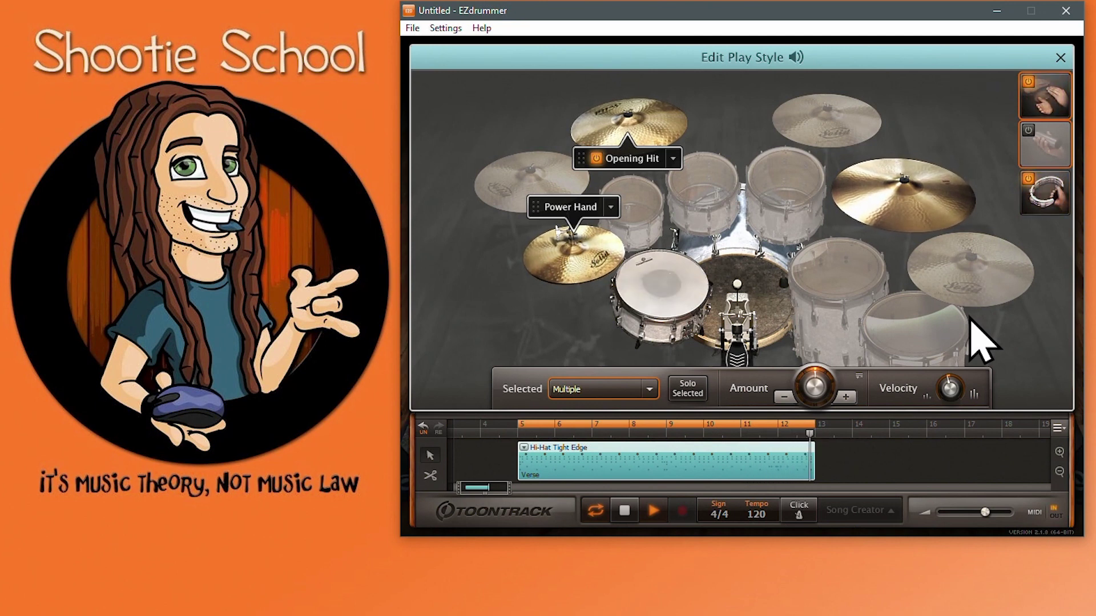
Step: Select the snare, kick, hi-hat and opening-hit cymbal together, raise their shared Amount and Velocity, and reset both
{"action": "left_click", "coordinate": [678, 289]}
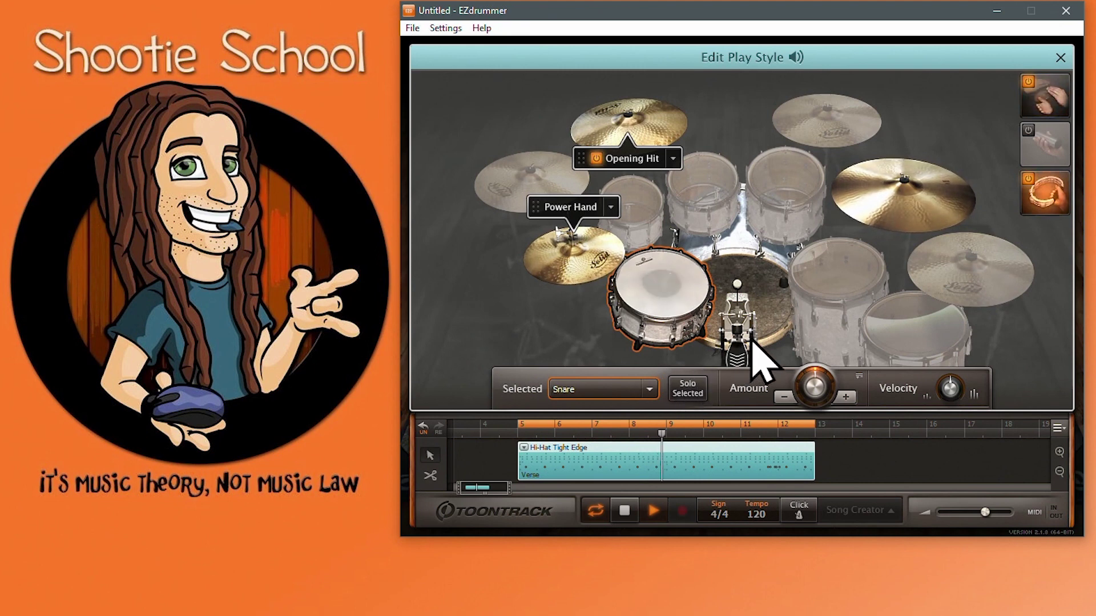
{"action": "left_click", "coordinate": [769, 311], "text": "ctrl"}
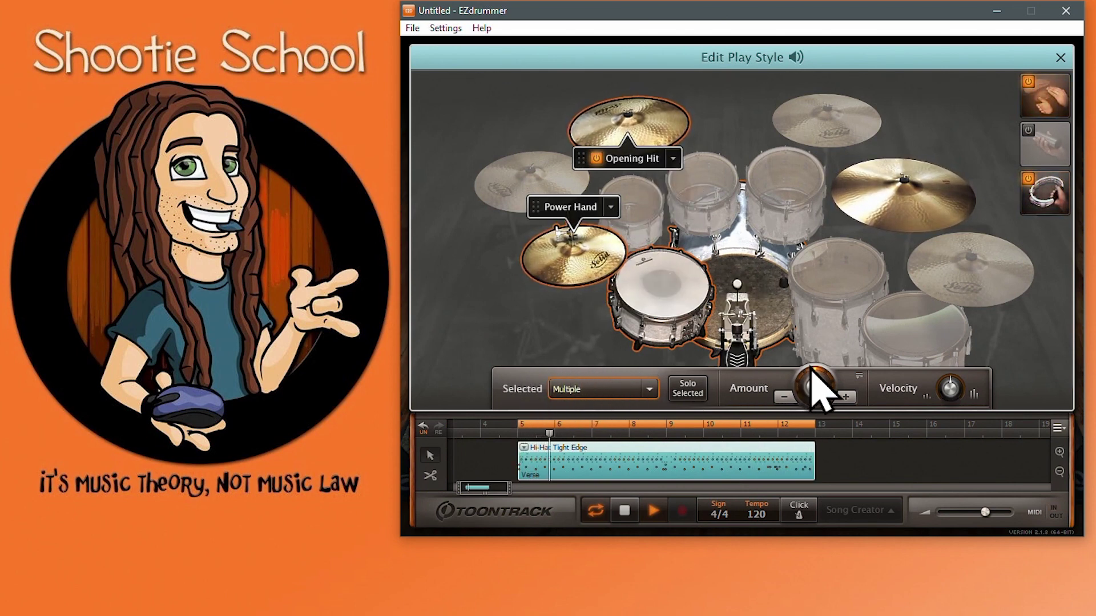
{"action": "left_click_drag", "start_coordinate": [812, 372], "coordinate": [891, 371]}
{"action": "left_click_drag", "start_coordinate": [948, 389], "coordinate": [995, 408]}
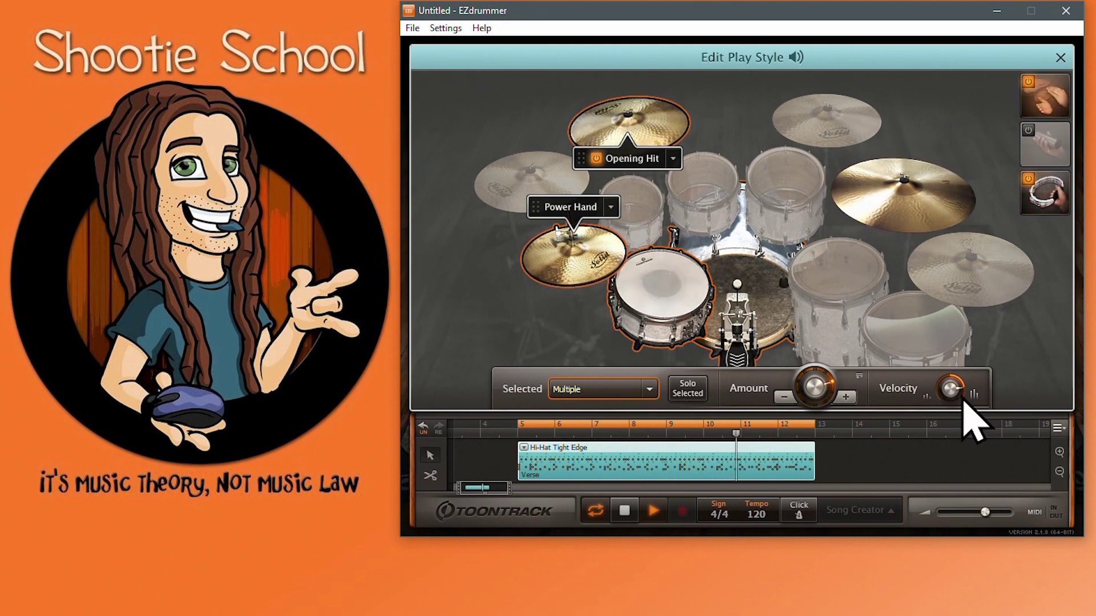
{"action": "left_click_drag", "start_coordinate": [956, 399], "coordinate": [833, 420]}
{"action": "double_click", "coordinate": [811, 390]}
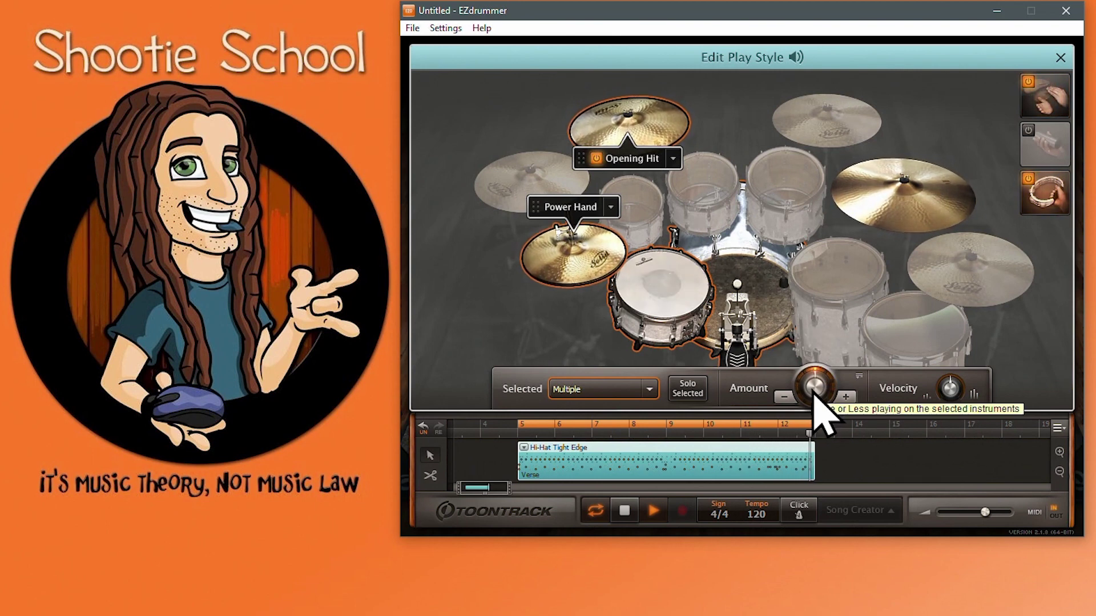
Step: Turn off the Tambourine Pad and One Shot Pad, and select All Playing Drums
{"action": "left_click", "coordinate": [1041, 194]}
{"action": "left_click", "coordinate": [1030, 81]}
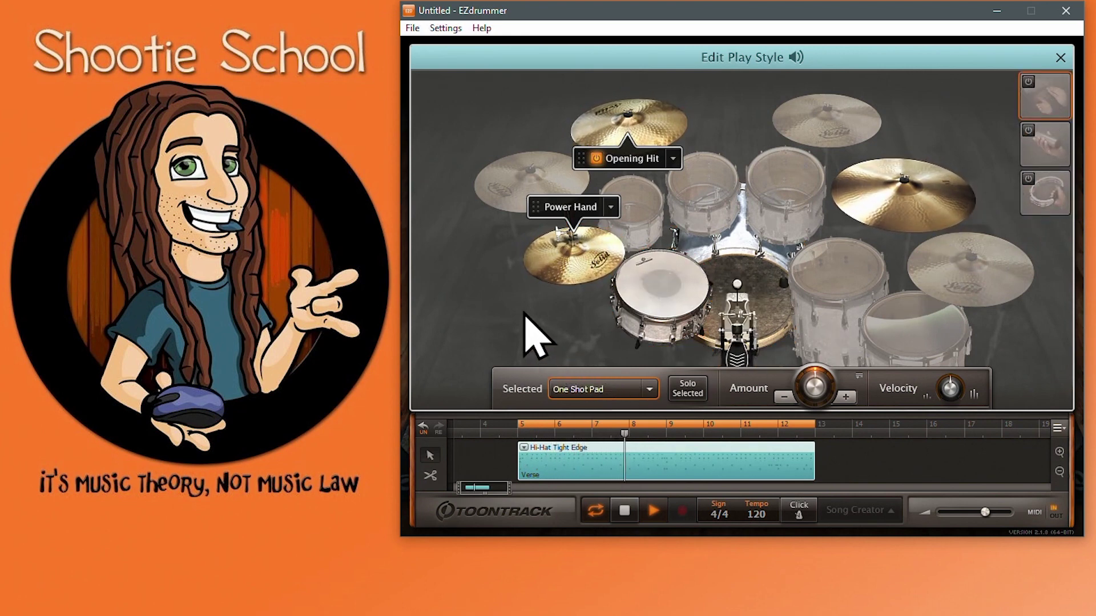
{"action": "left_click", "coordinate": [632, 390]}
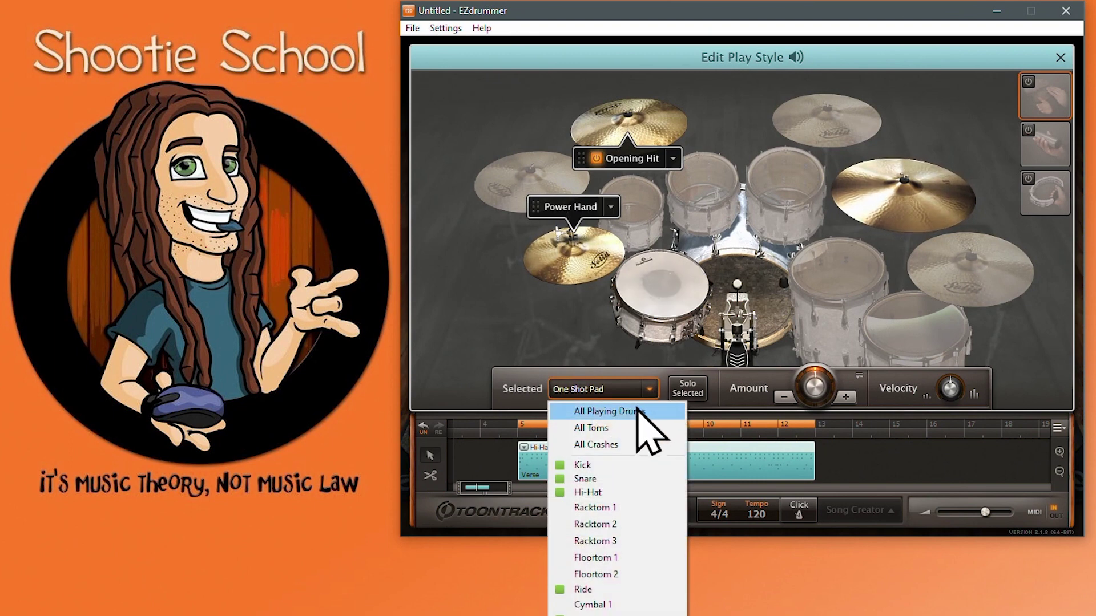
{"action": "left_click", "coordinate": [634, 412]}
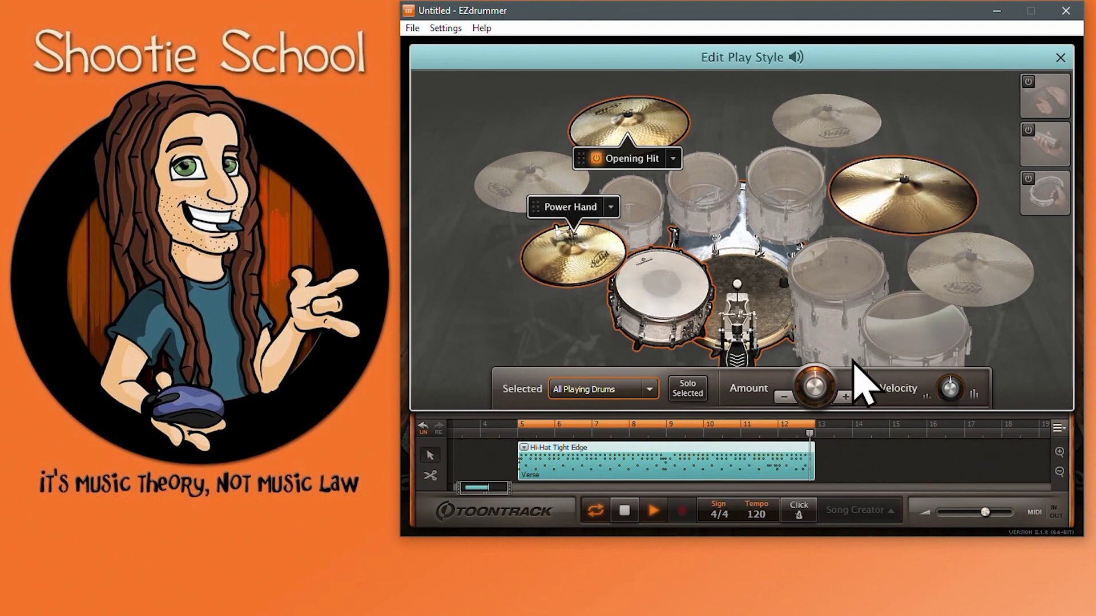
Step: Lower the shared Amount of all playing drums and stop playback
{"action": "left_click_drag", "start_coordinate": [819, 403], "coordinate": [787, 468]}
{"action": "left_click", "coordinate": [626, 512]}
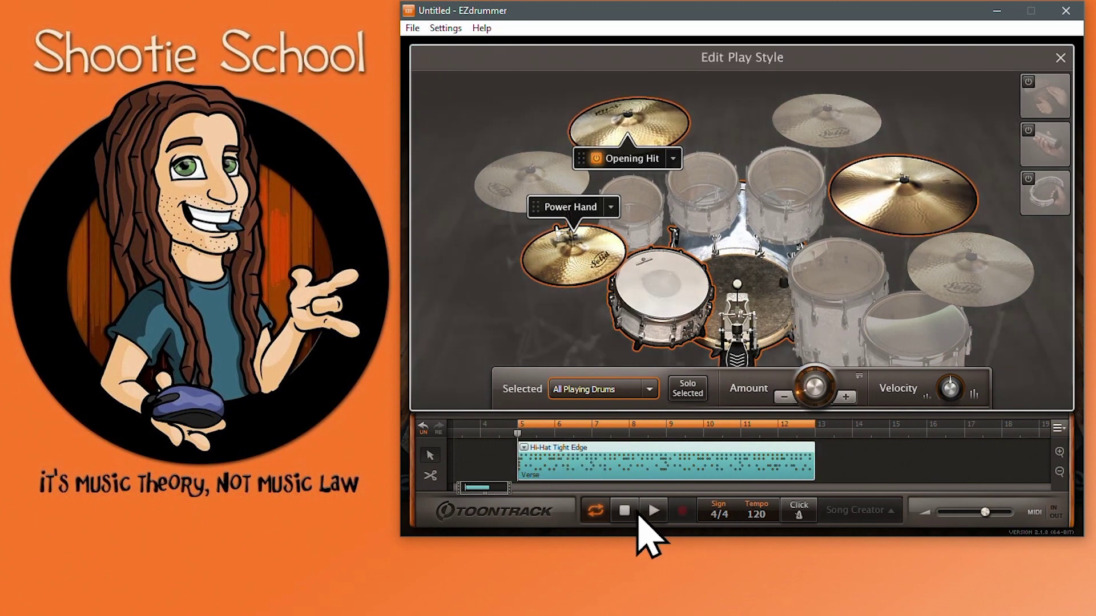
{"action": "left_click_drag", "start_coordinate": [820, 406], "coordinate": [827, 411]}
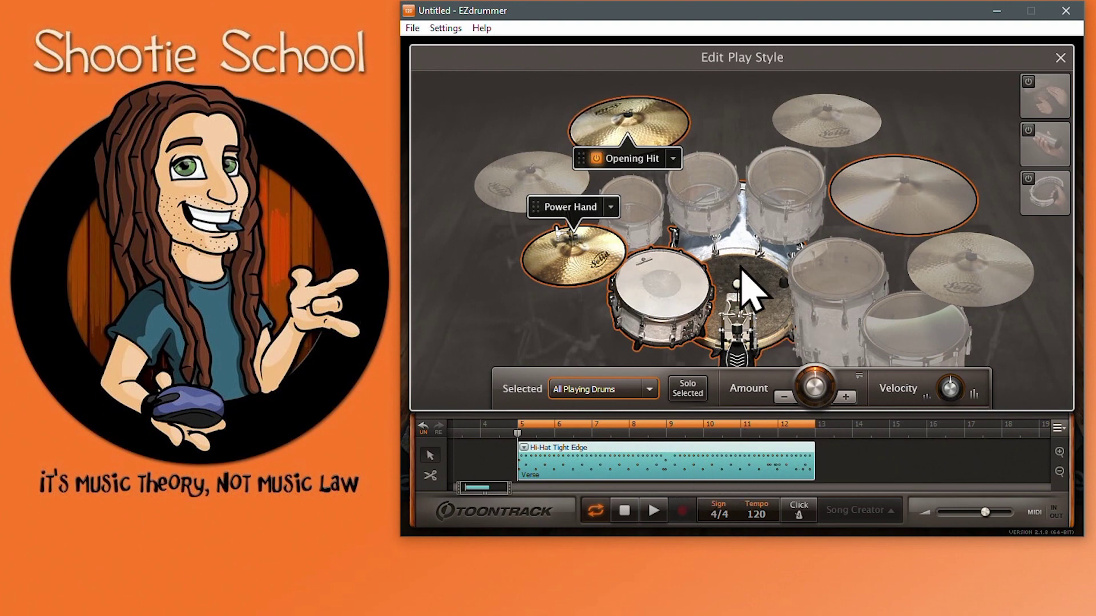
Step: Select Racktom 3, the kick, the snare and the hi-hat one at a time to inspect their notes in the verse block
{"action": "left_click", "coordinate": [779, 203]}
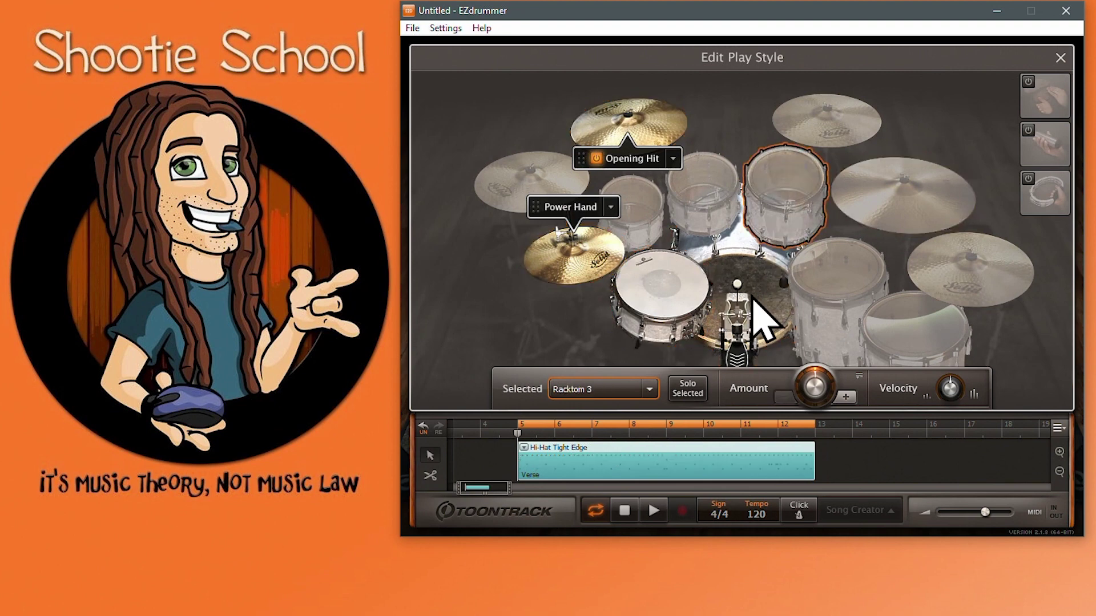
{"action": "left_click", "coordinate": [737, 314]}
{"action": "left_click", "coordinate": [656, 304]}
{"action": "left_click", "coordinate": [612, 280]}
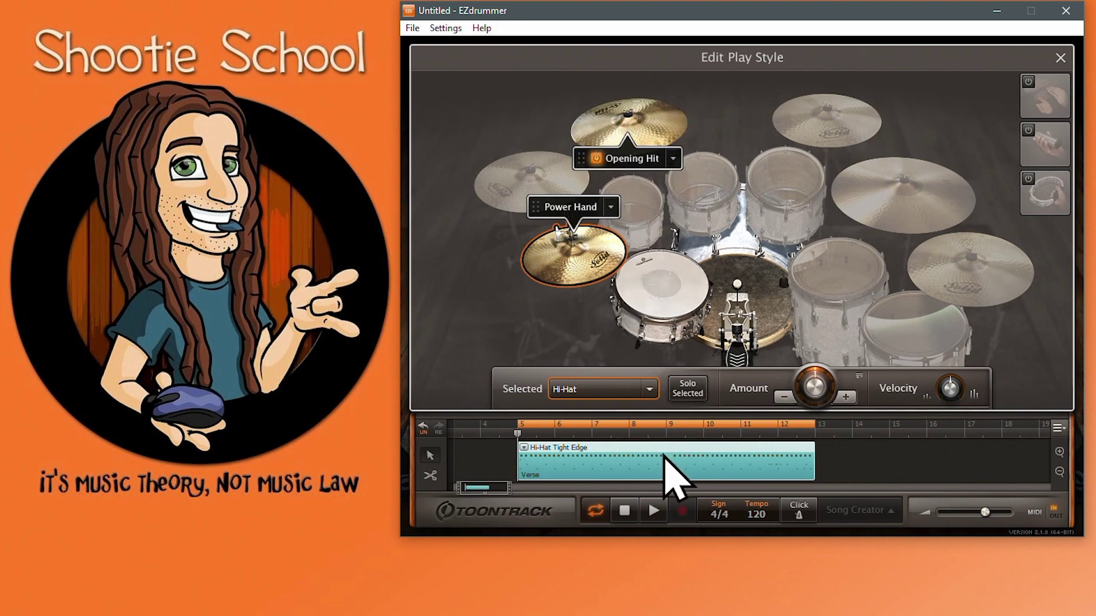
Step: Close Edit Play Style, preview Variation 01 of the Slow Rock 75 BPM Bridge and add it to the song track at bar 14
{"action": "left_click", "coordinate": [1060, 57]}
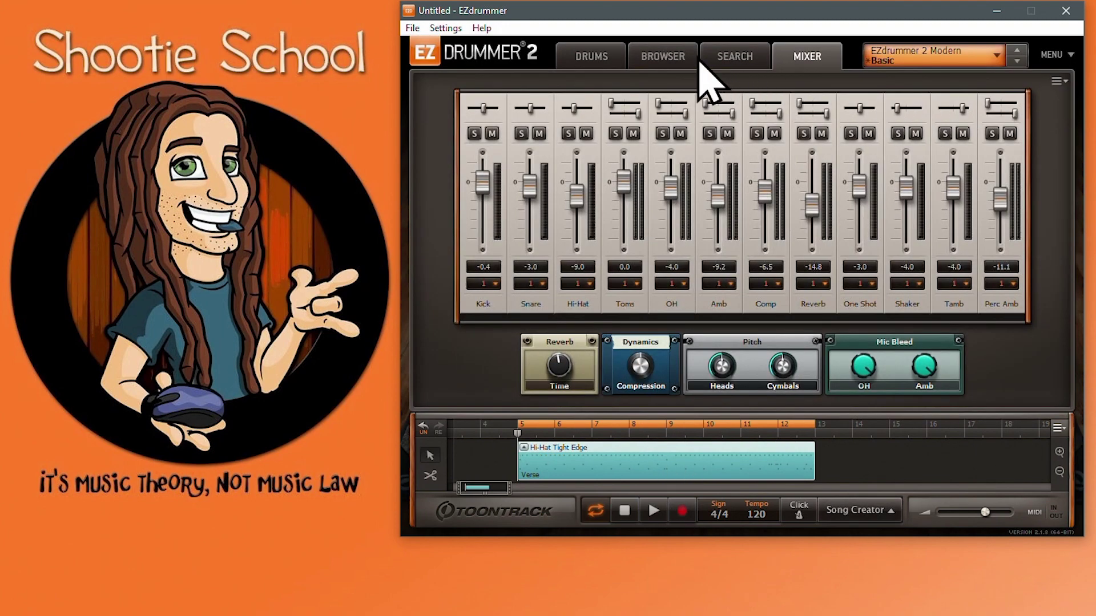
{"action": "left_click", "coordinate": [677, 57]}
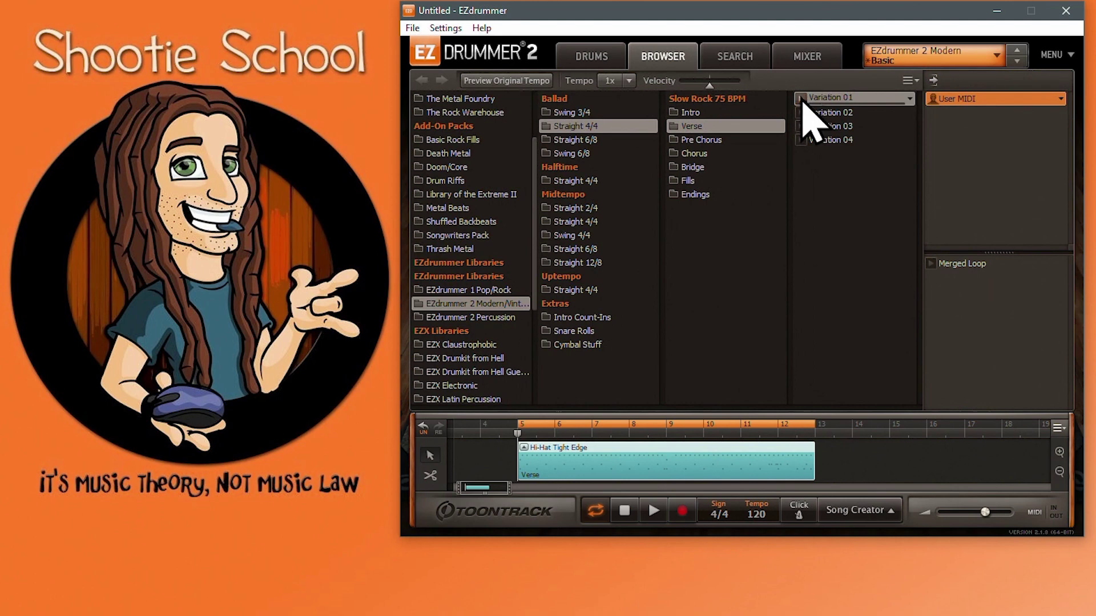
{"action": "left_click", "coordinate": [693, 168]}
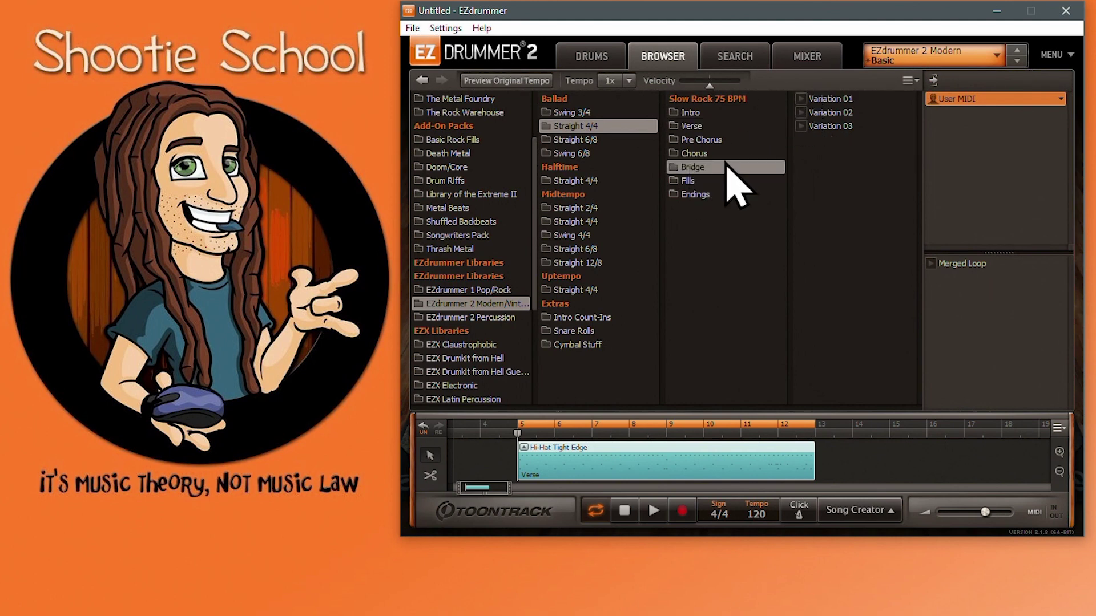
{"action": "left_click", "coordinate": [828, 101]}
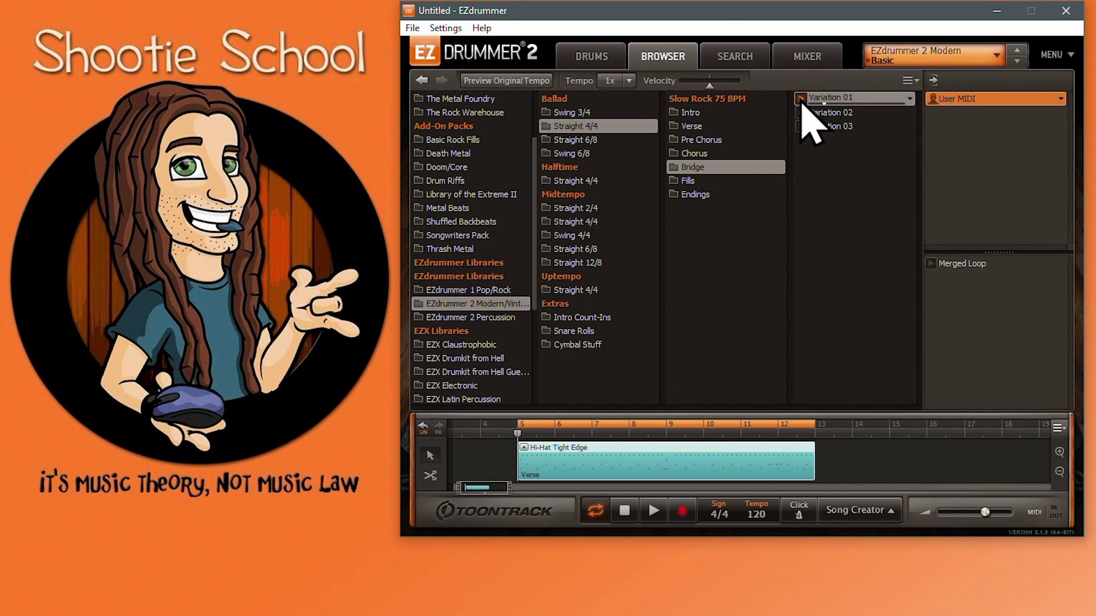
{"action": "left_click_drag", "start_coordinate": [841, 96], "coordinate": [856, 453]}
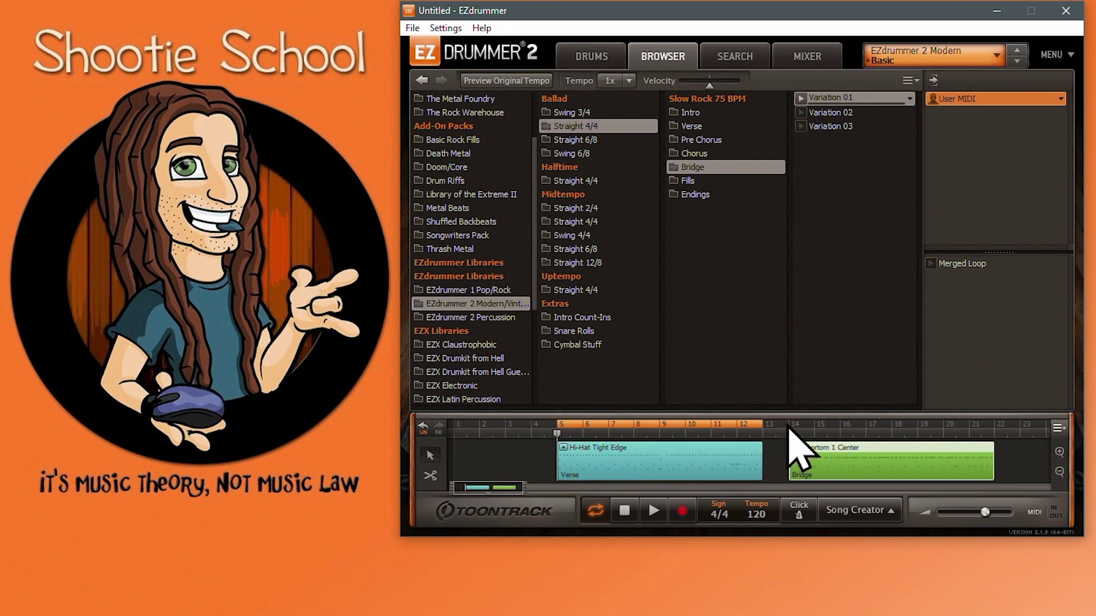
Step: Loop bar 14, open the bridge block in Edit Play Style and play it
{"action": "left_click_drag", "start_coordinate": [790, 422], "coordinate": [832, 424]}
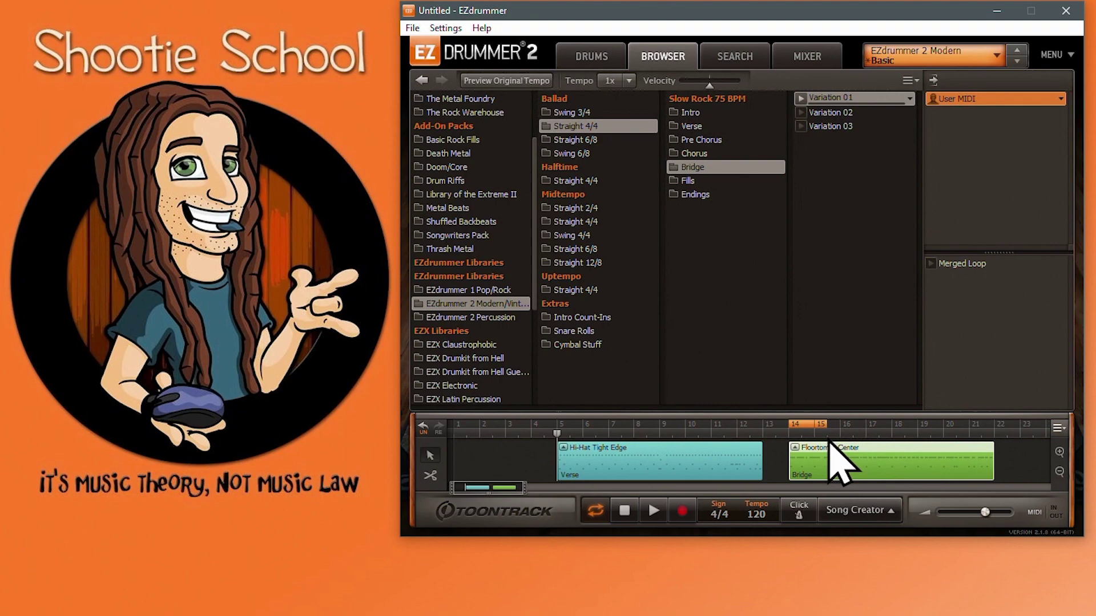
{"action": "double_click", "coordinate": [796, 456]}
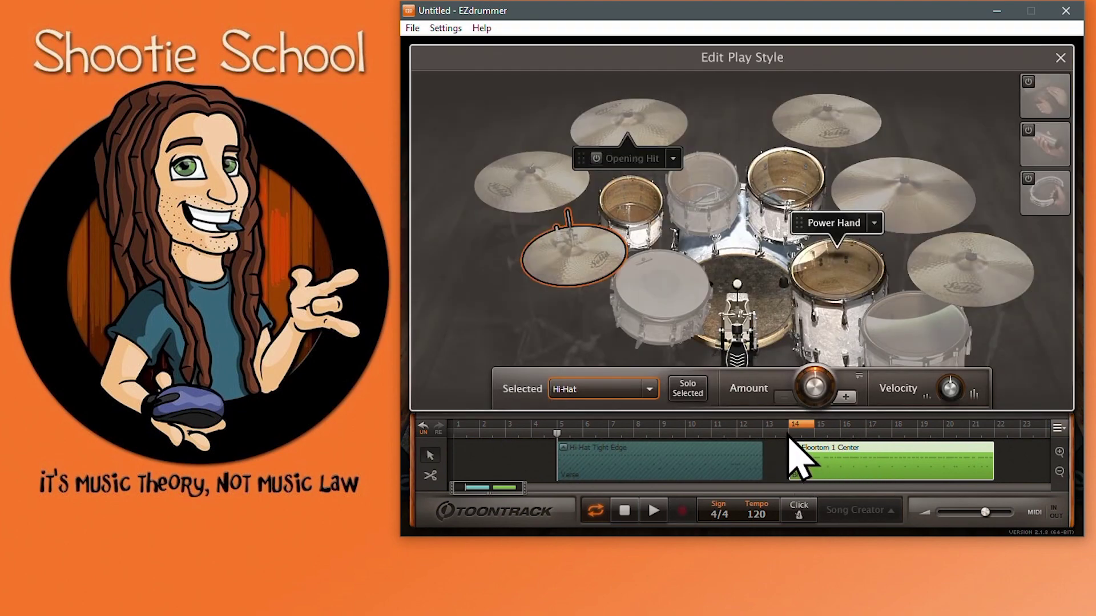
{"action": "left_click", "coordinate": [654, 510]}
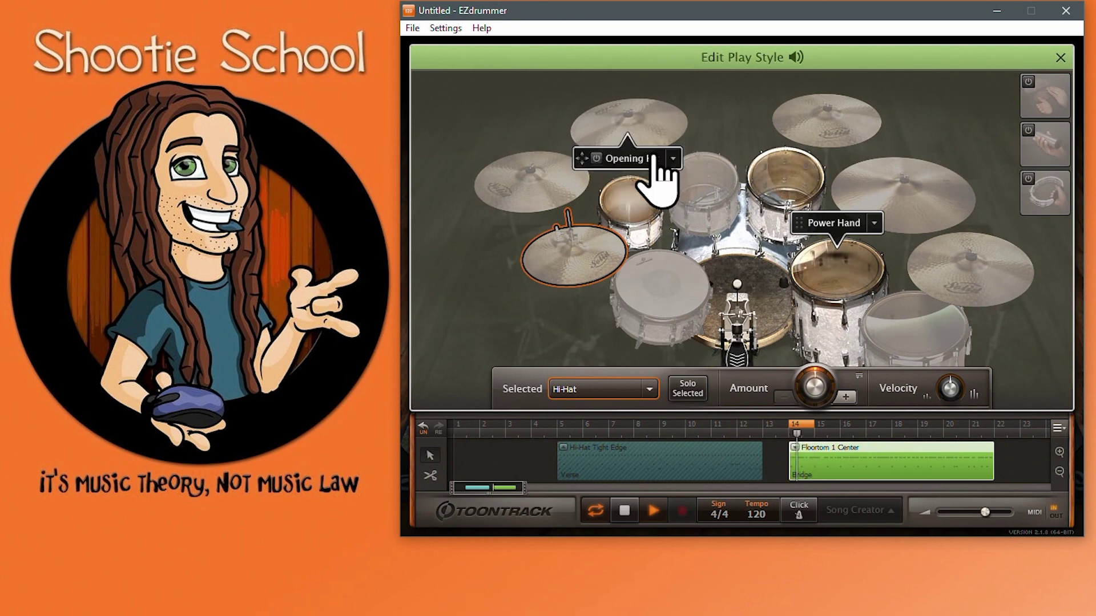
Step: Turn on the bridge's Opening Hit, placed on the Ride with the Bell articulation, and stop playback
{"action": "left_click", "coordinate": [595, 159]}
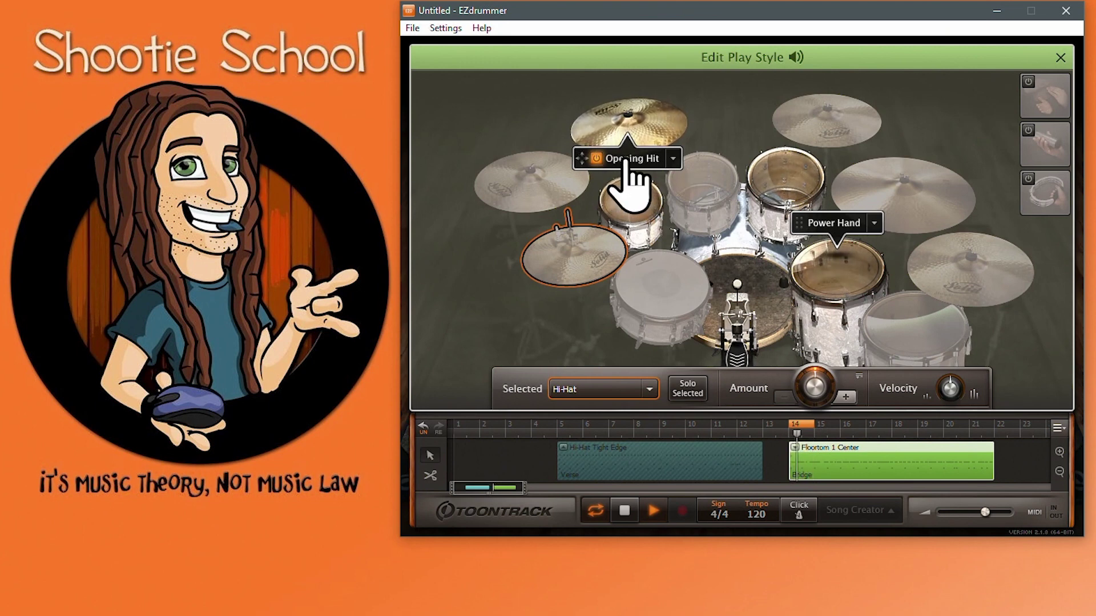
{"action": "left_click", "coordinate": [612, 169]}
{"action": "left_click_drag", "start_coordinate": [612, 170], "coordinate": [974, 252]}
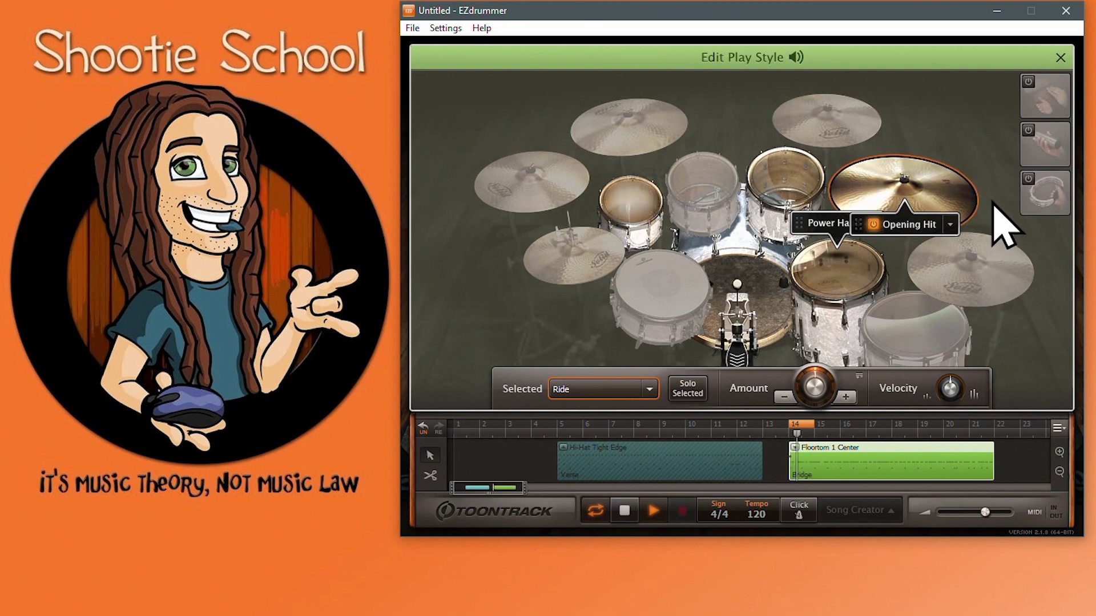
{"action": "left_click", "coordinate": [950, 225]}
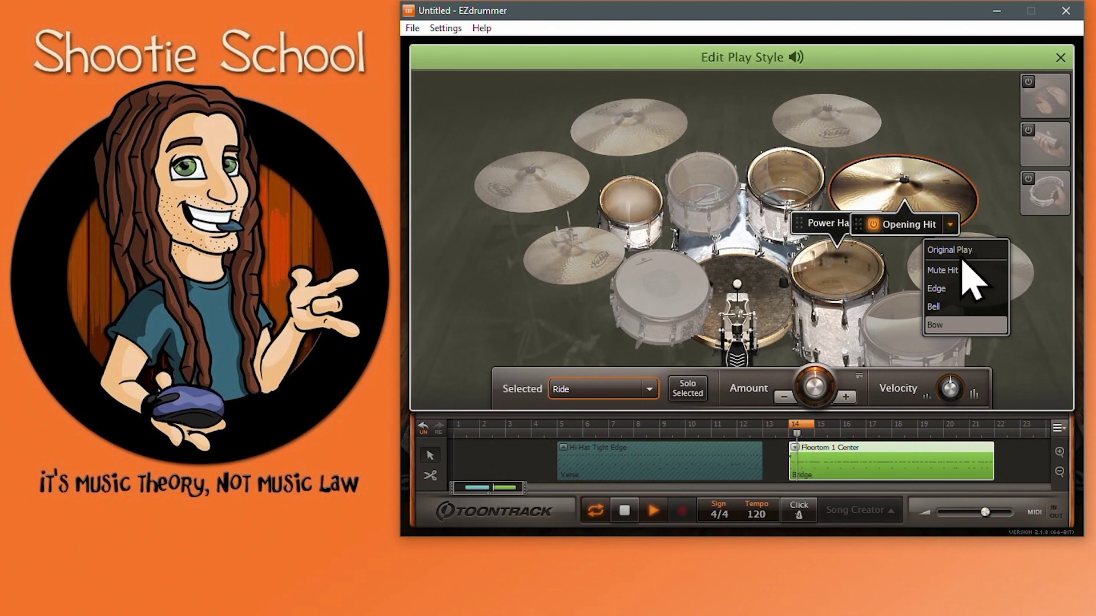
{"action": "left_click", "coordinate": [942, 306]}
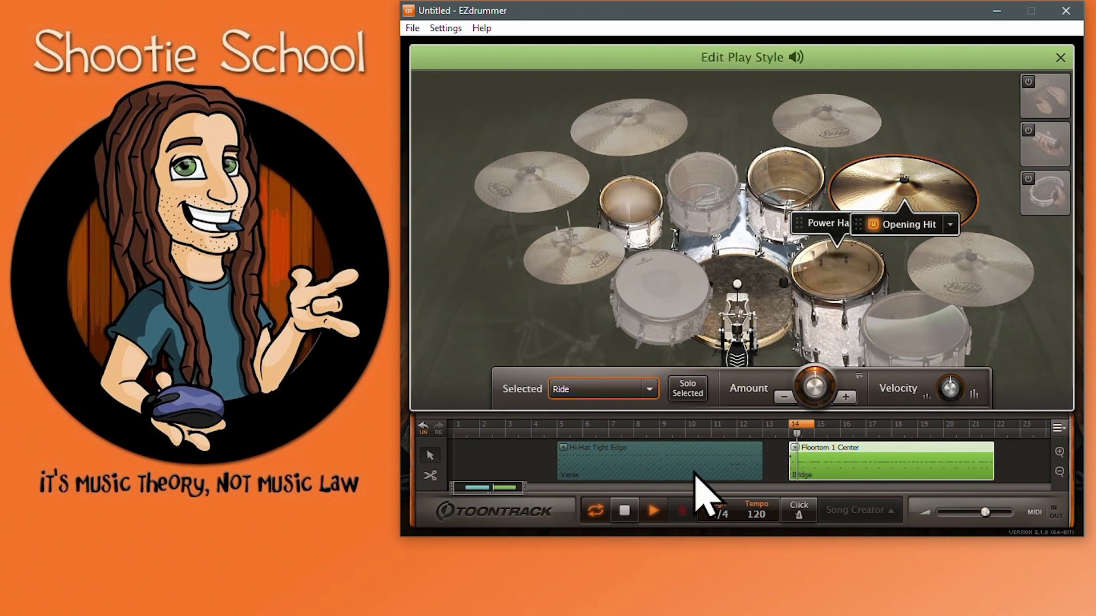
{"action": "left_click", "coordinate": [624, 511]}
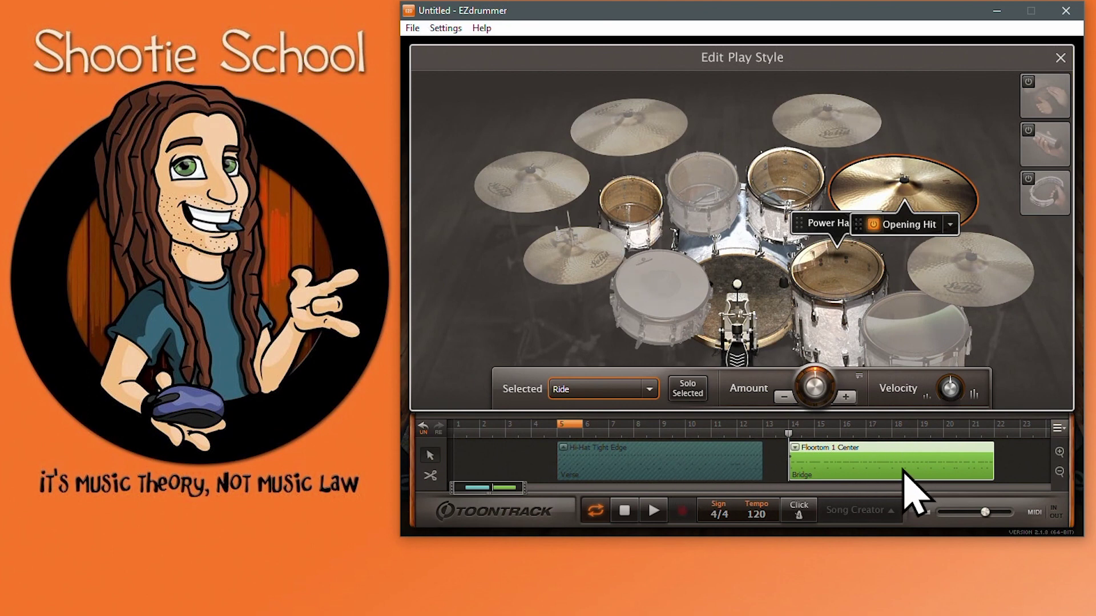
Step: Switch between the verse and bridge blocks to compare which drums each one uses, ending on the verse
{"action": "left_click", "coordinate": [676, 455]}
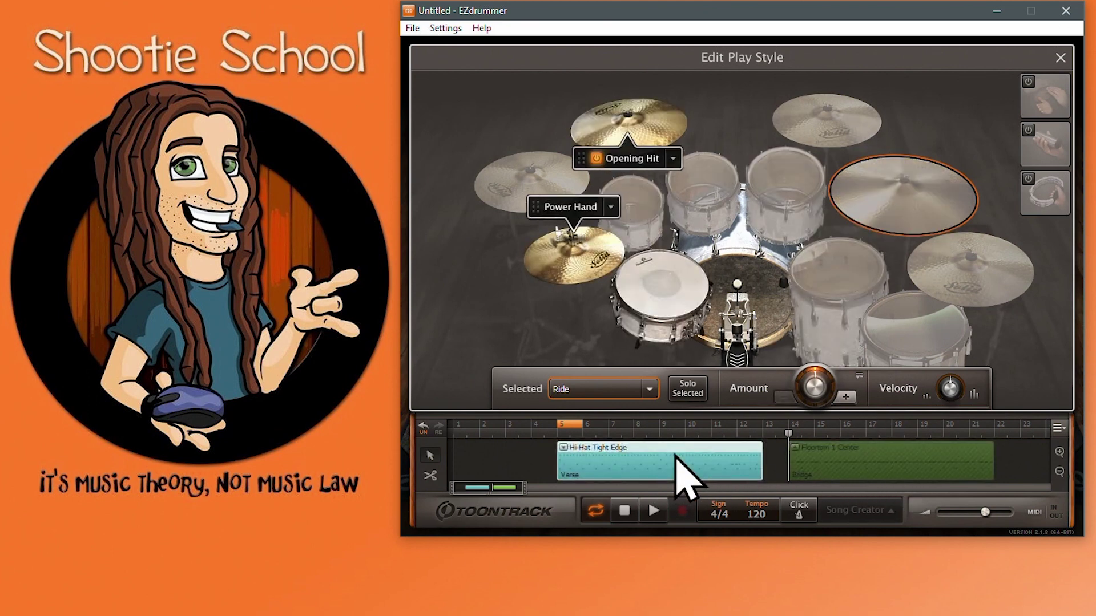
{"action": "left_click", "coordinate": [865, 451]}
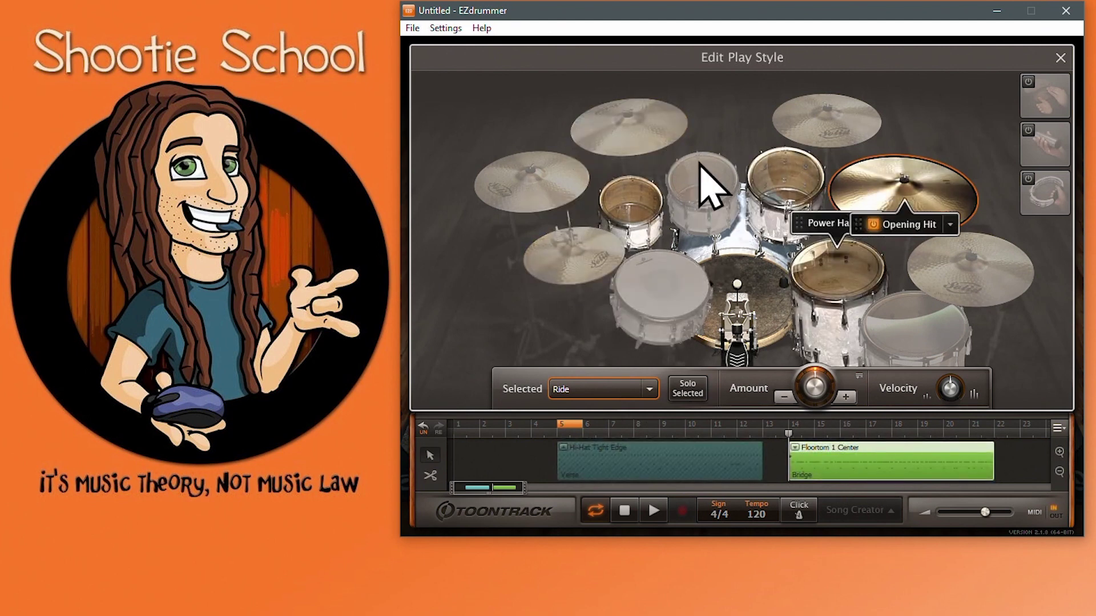
{"action": "left_click", "coordinate": [695, 450]}
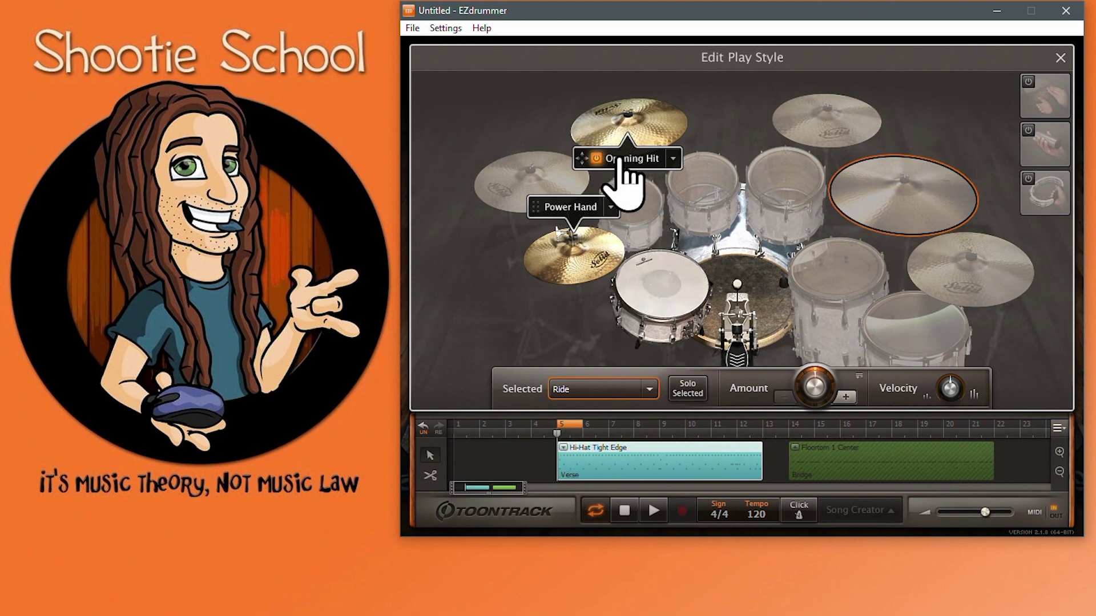
Step: Play the verse looped at bar 5 and try it with the Opening Hit turned off, then stop playback
{"action": "left_click", "coordinate": [654, 510]}
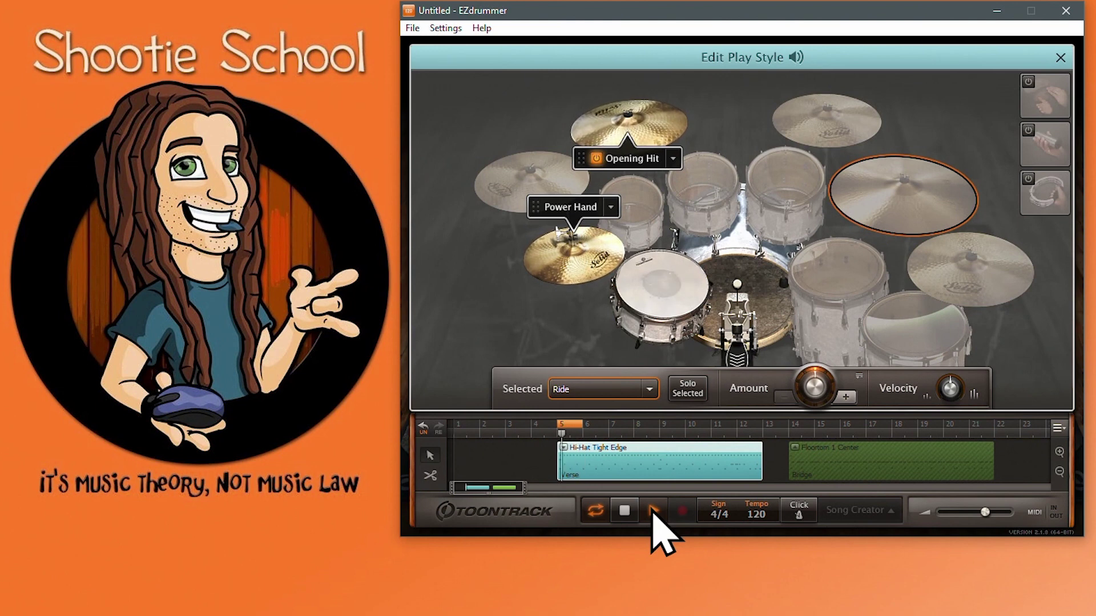
{"action": "left_click", "coordinate": [596, 161]}
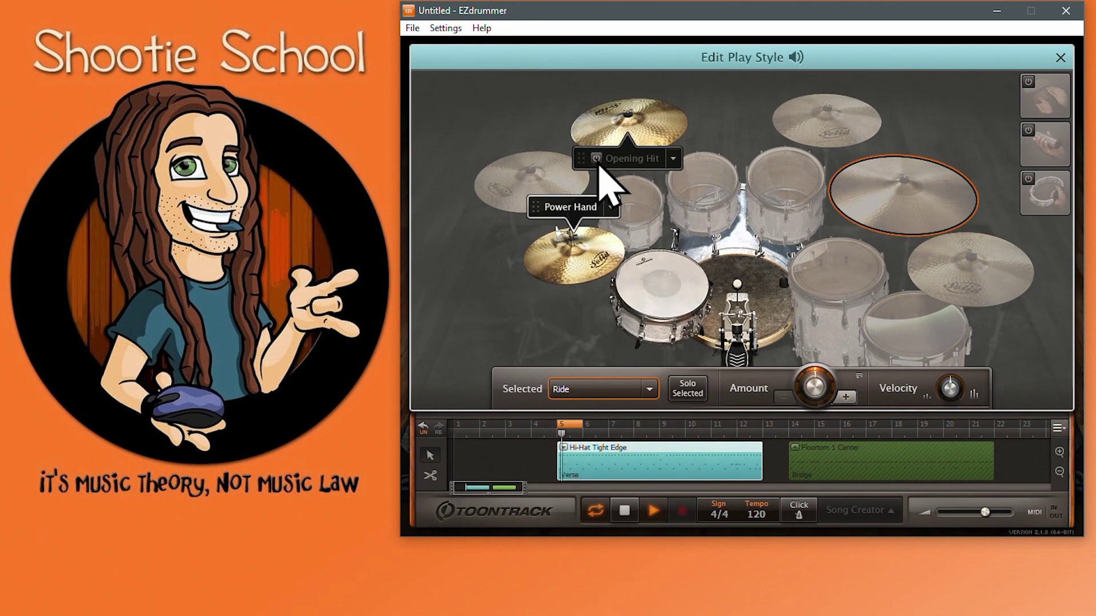
{"action": "key", "text": "space"}
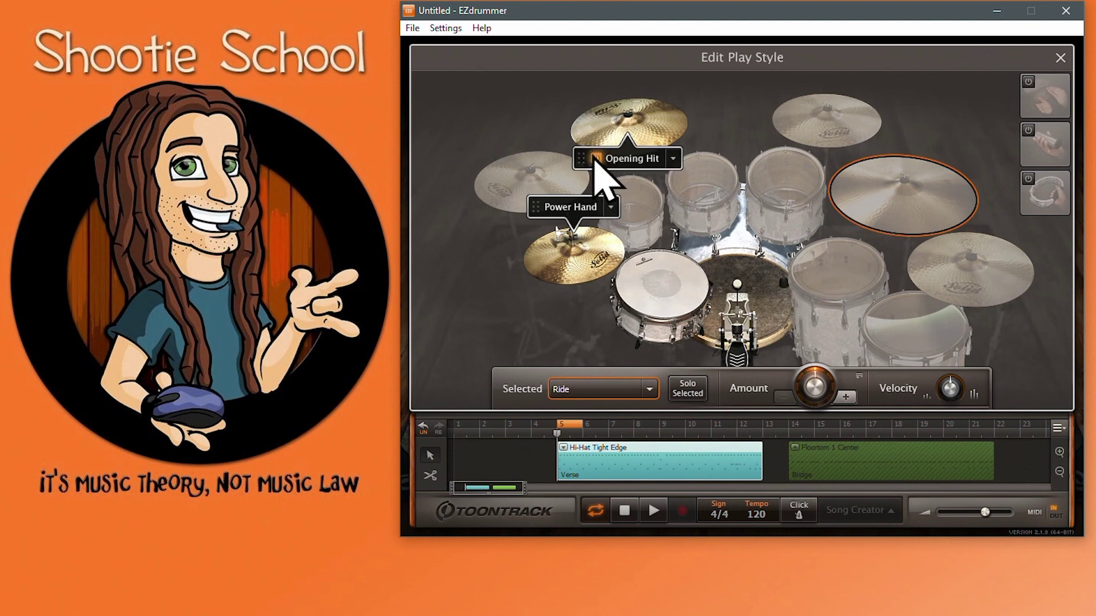
Step: Inspect the articulation options of the verse's Opening Hit on Cymbal 2 and compare its placement with the bridge block's
{"action": "left_click_drag", "start_coordinate": [595, 162], "coordinate": [614, 148]}
{"action": "left_click", "coordinate": [674, 158]}
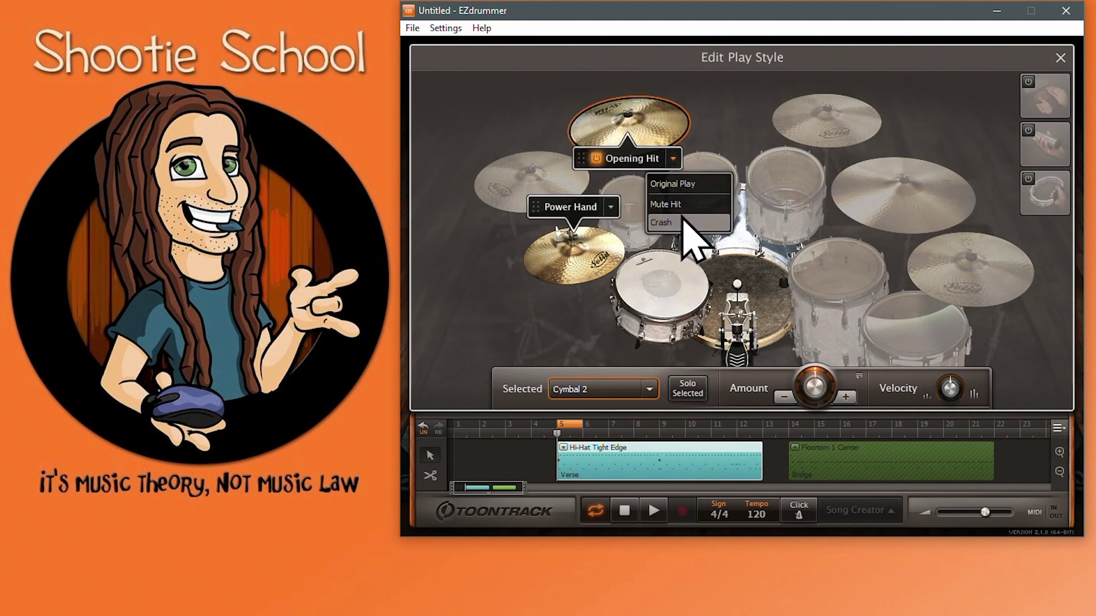
{"action": "left_click", "coordinate": [674, 160]}
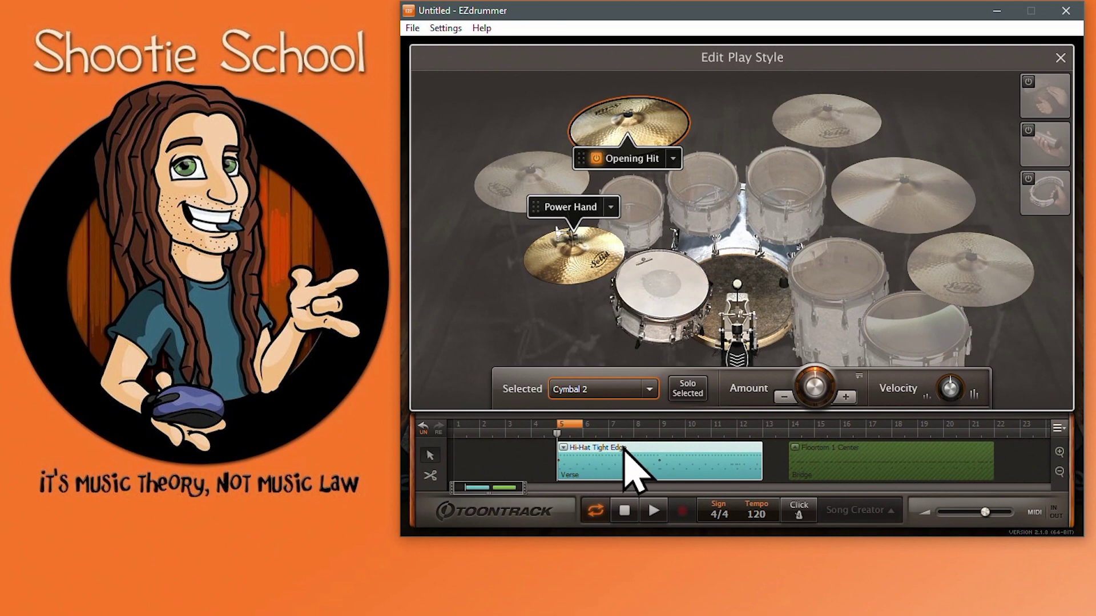
{"action": "left_click", "coordinate": [836, 460]}
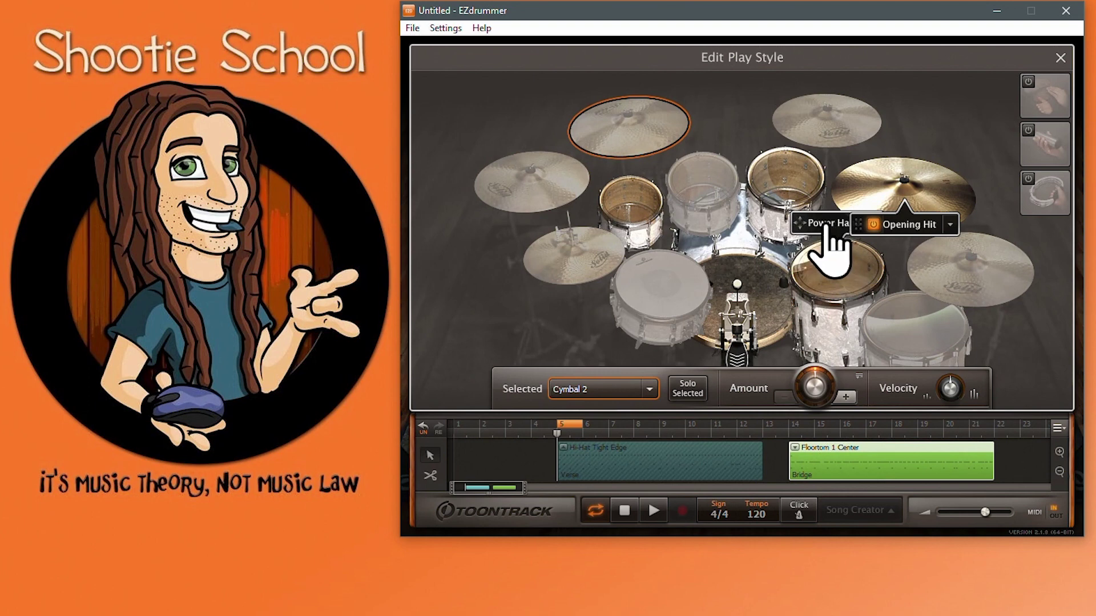
{"action": "left_click", "coordinate": [615, 452]}
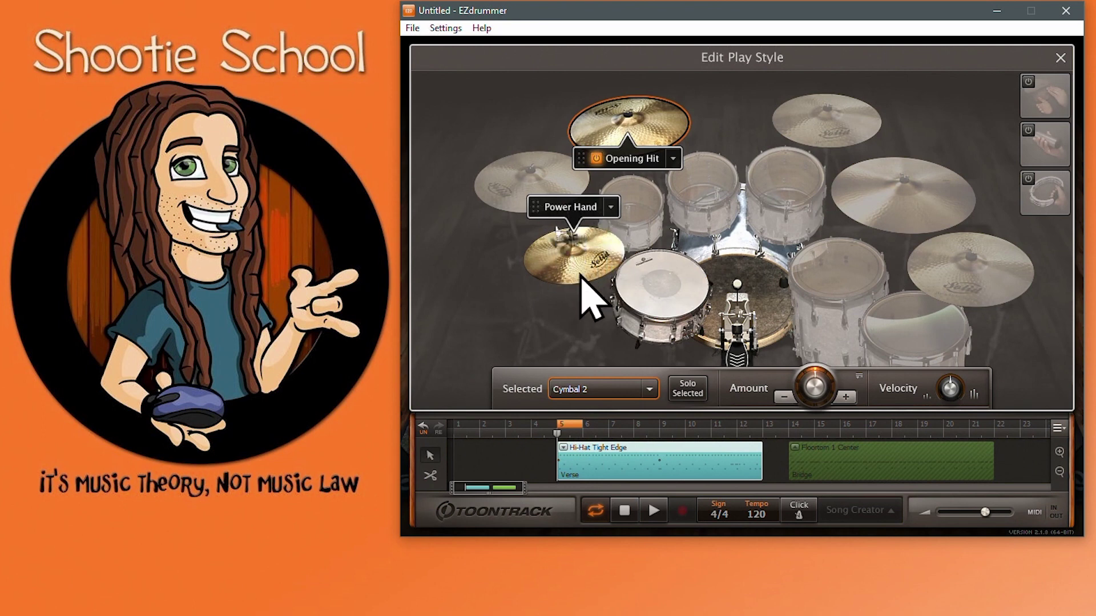
Step: Move the bridge's Opening Hit from the Ride to Cymbal 2 and play the block looped over bars 14 to 21
{"action": "left_click", "coordinate": [828, 473]}
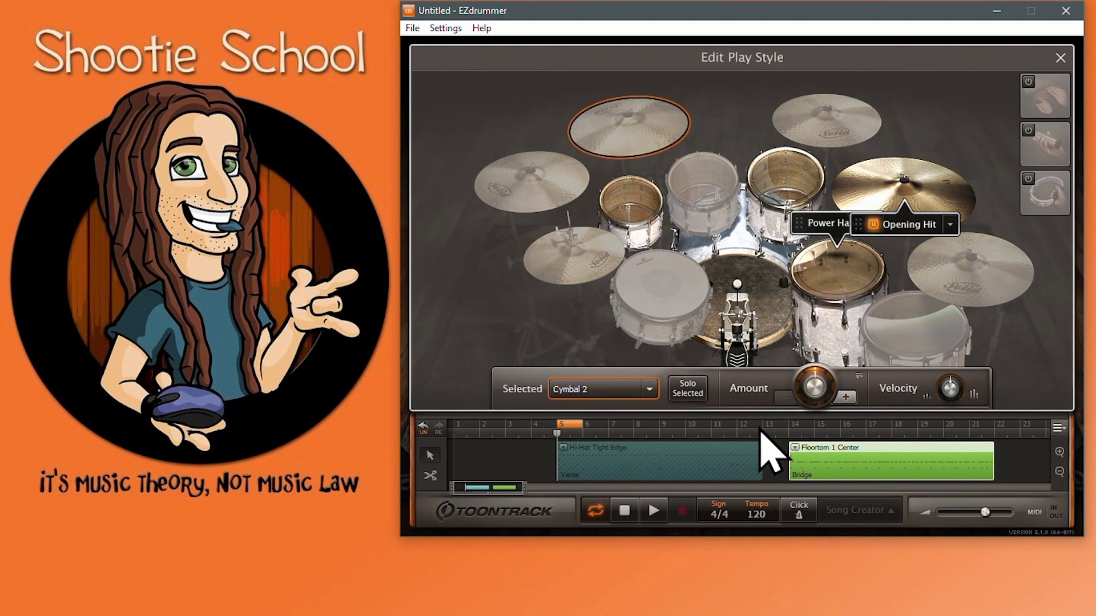
{"action": "left_click_drag", "start_coordinate": [815, 422], "coordinate": [929, 425]}
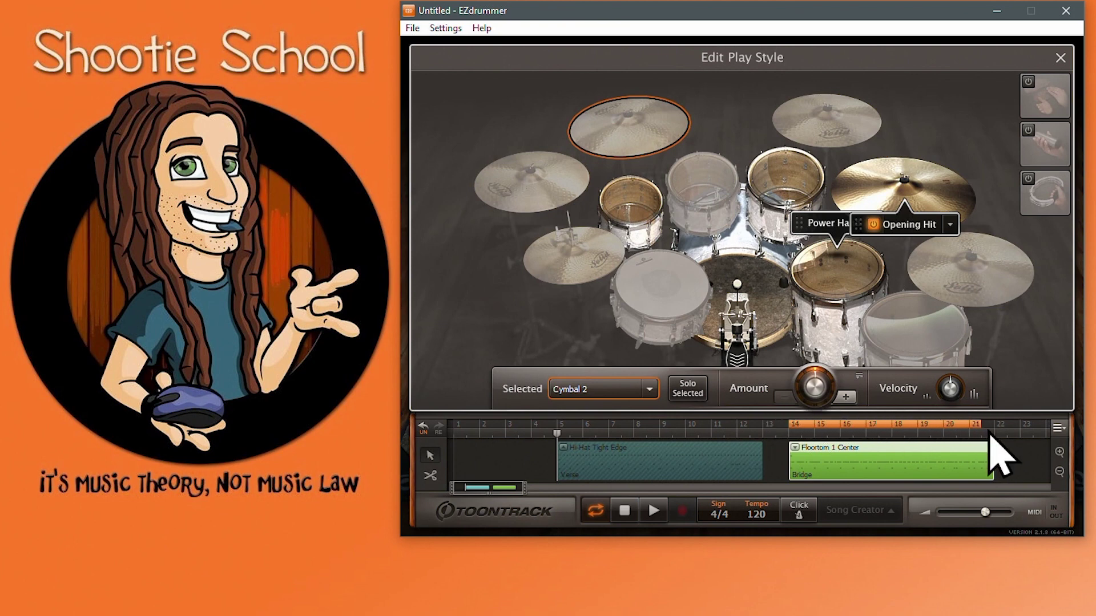
{"action": "left_click_drag", "start_coordinate": [899, 224], "coordinate": [605, 157]}
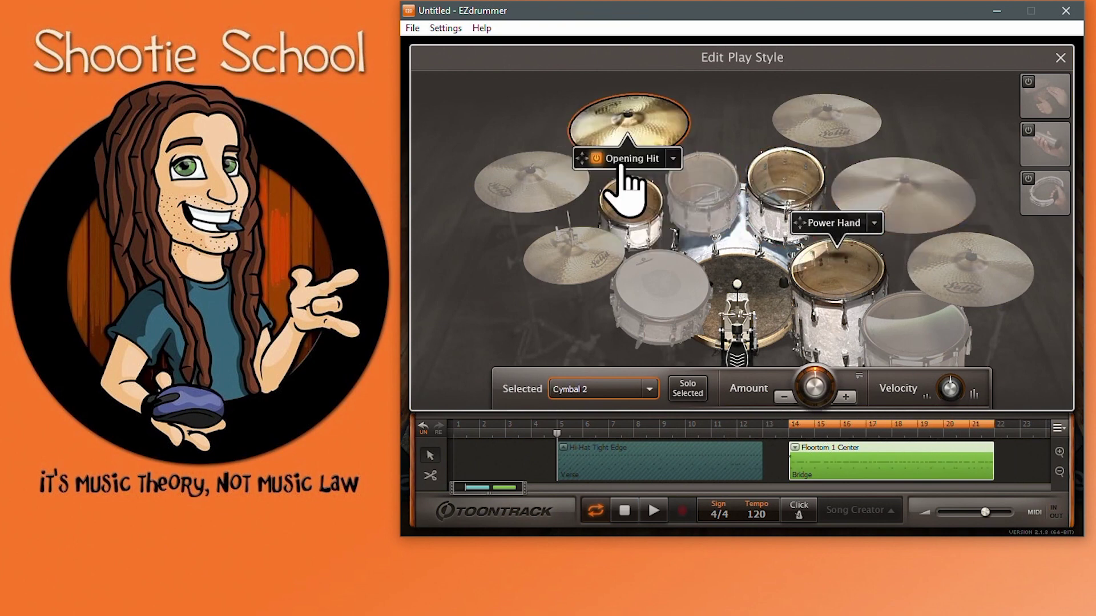
{"action": "left_click", "coordinate": [654, 511]}
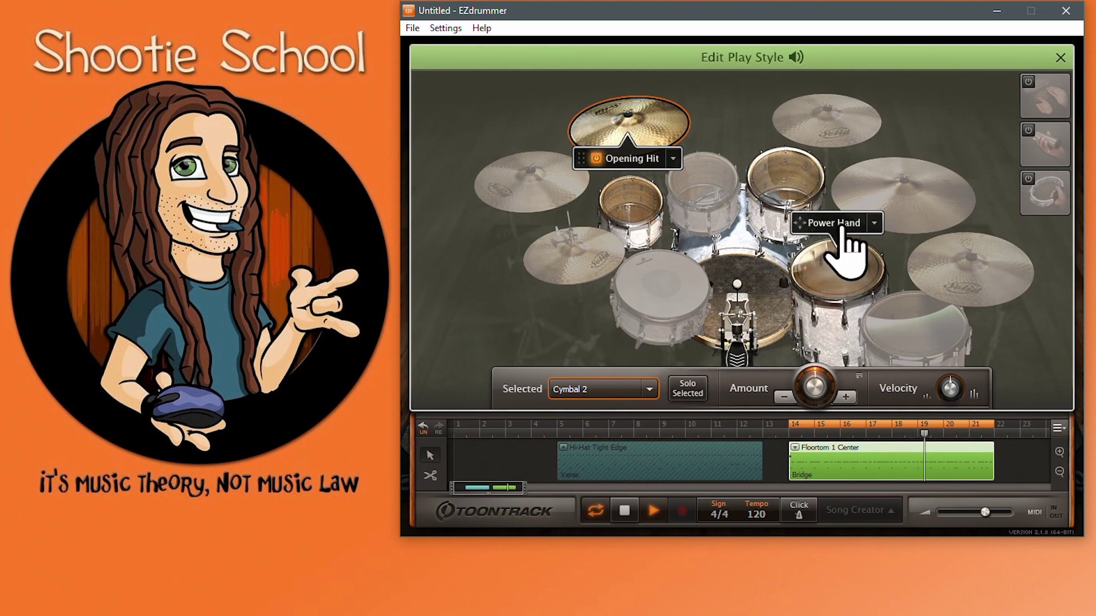
Step: Try the bridge's Power Hand on the hi-hat and return it to Floortom 1
{"action": "left_click_drag", "start_coordinate": [834, 225], "coordinate": [593, 242]}
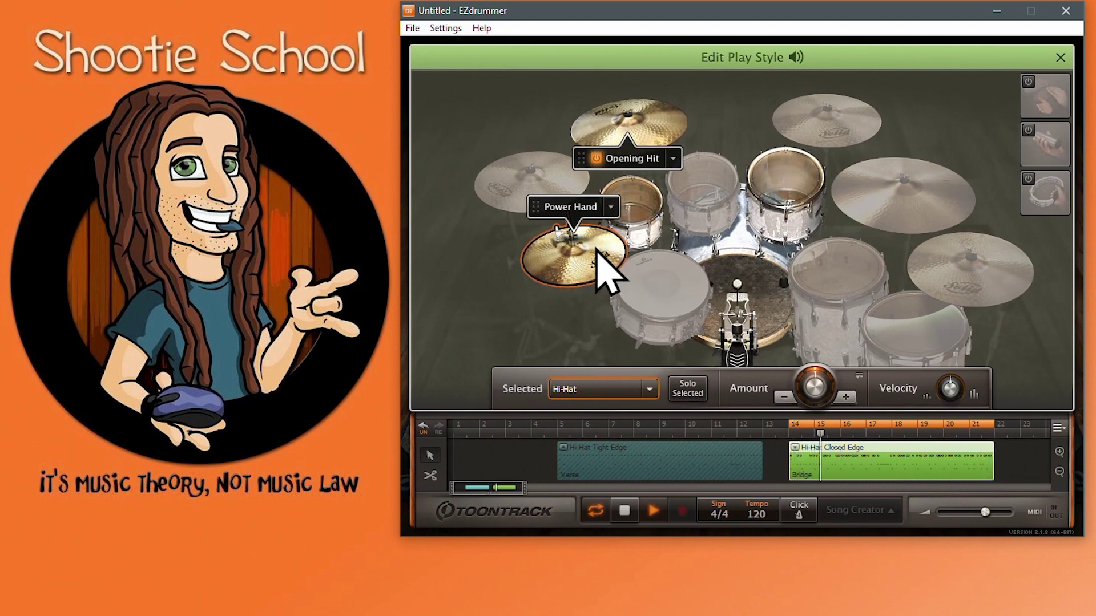
{"action": "left_click_drag", "start_coordinate": [594, 215], "coordinate": [836, 280]}
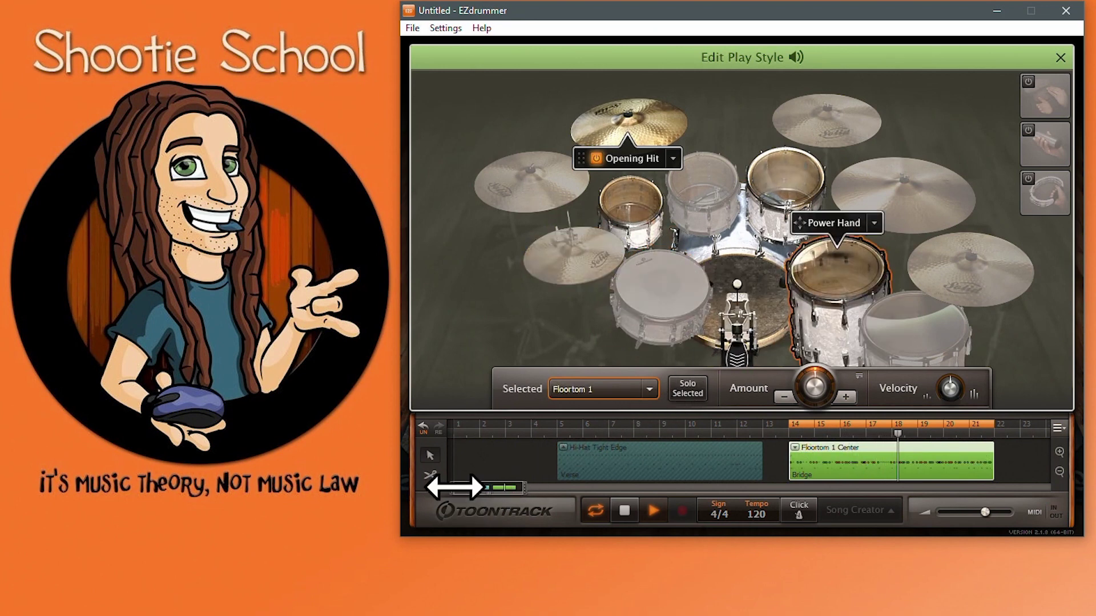
Step: Move the bridge's Power Hand from Floortom 1 to Racktom 3, with the timeline fitted to the bridge block
{"action": "left_click_drag", "start_coordinate": [455, 488], "coordinate": [518, 488]}
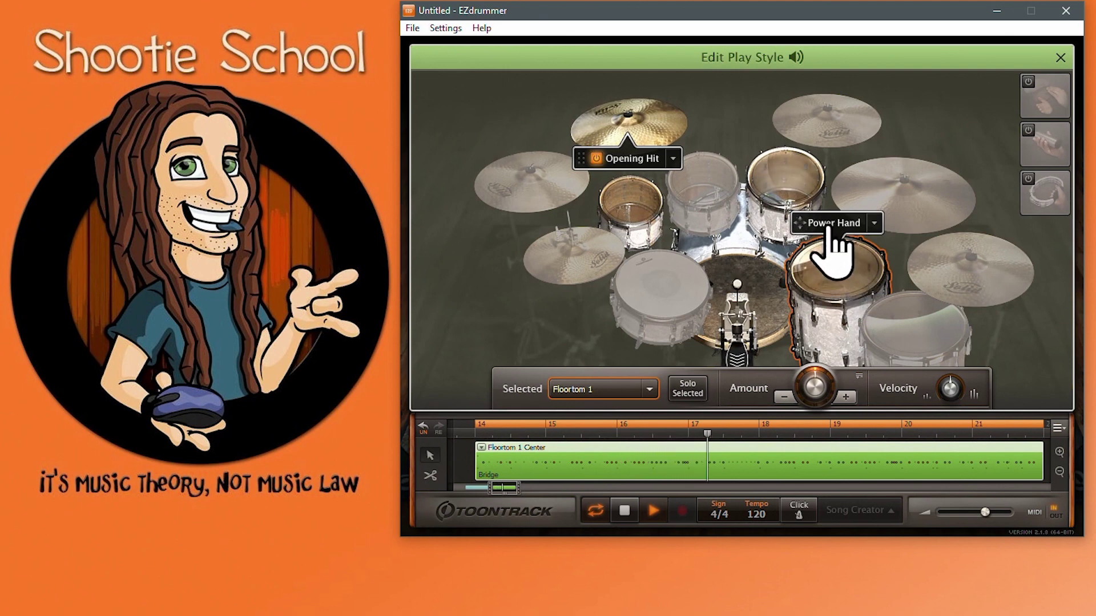
{"action": "left_click_drag", "start_coordinate": [845, 228], "coordinate": [788, 164]}
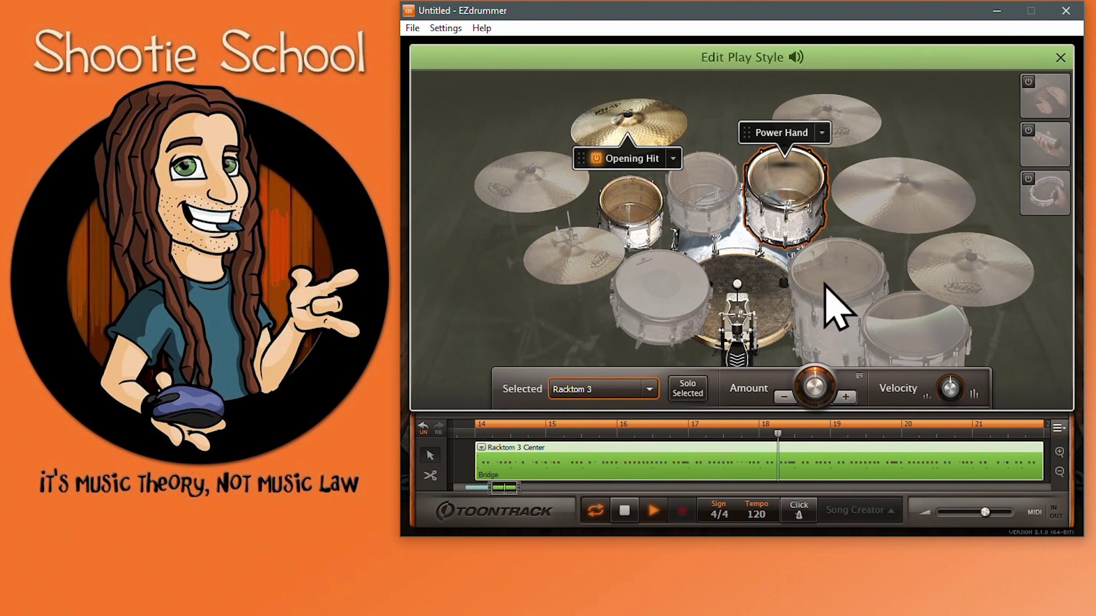
Step: Try the bridge's Power Hand on Floortom 1 instead of Racktom 3
{"action": "left_click", "coordinate": [793, 166]}
{"action": "left_click", "coordinate": [828, 268]}
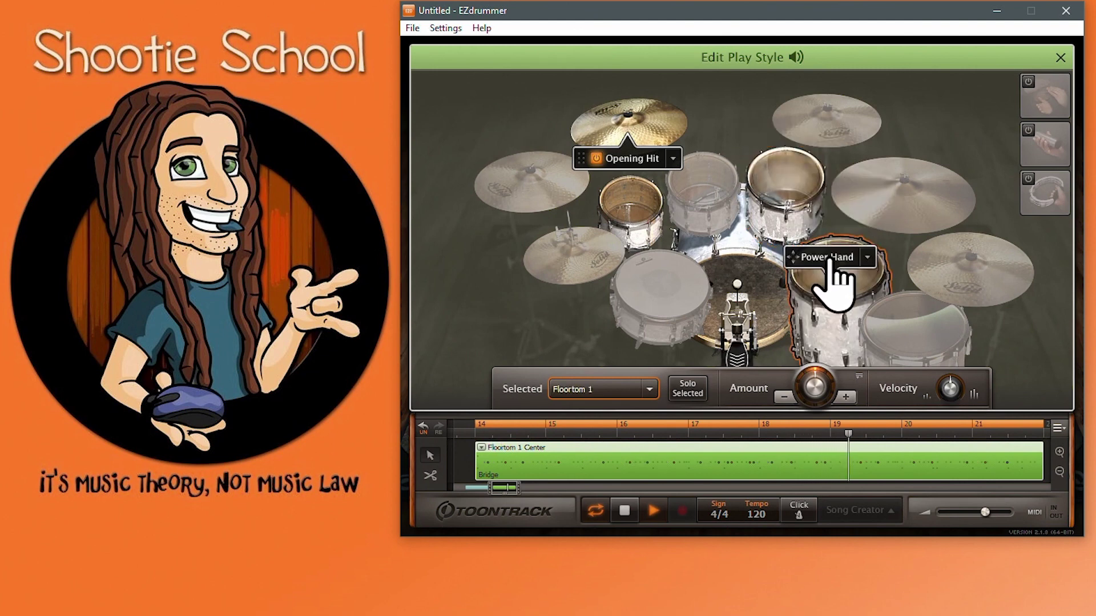
{"action": "left_click", "coordinate": [836, 248]}
{"action": "left_click", "coordinate": [837, 247]}
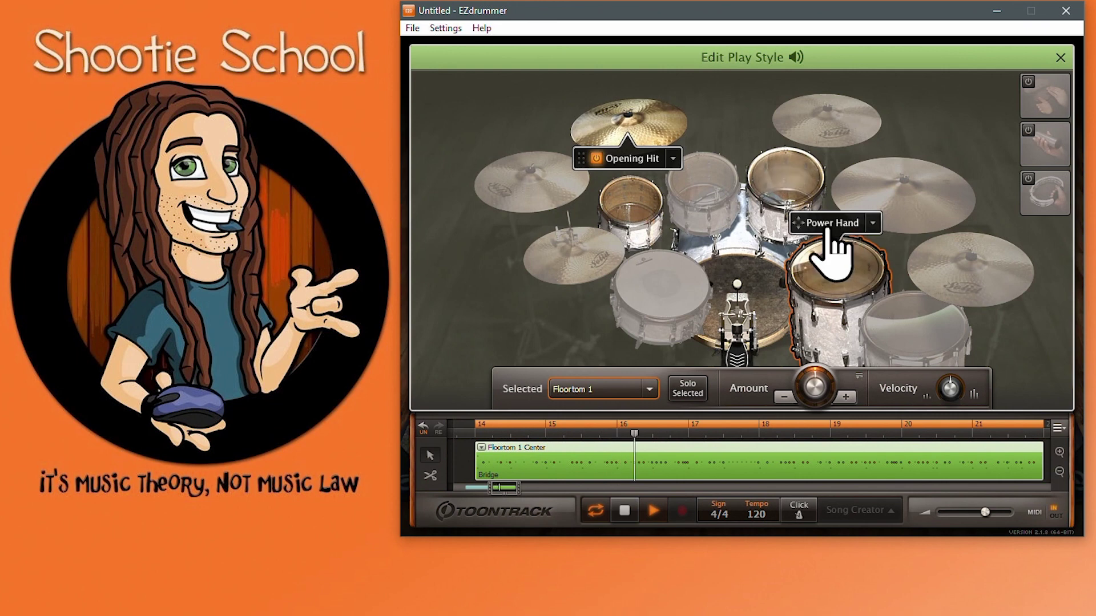
Step: Move the bridge's Power Hand to the hi-hat and try its Open 1 articulation before choosing Open 3
{"action": "left_click_drag", "start_coordinate": [827, 224], "coordinate": [595, 245]}
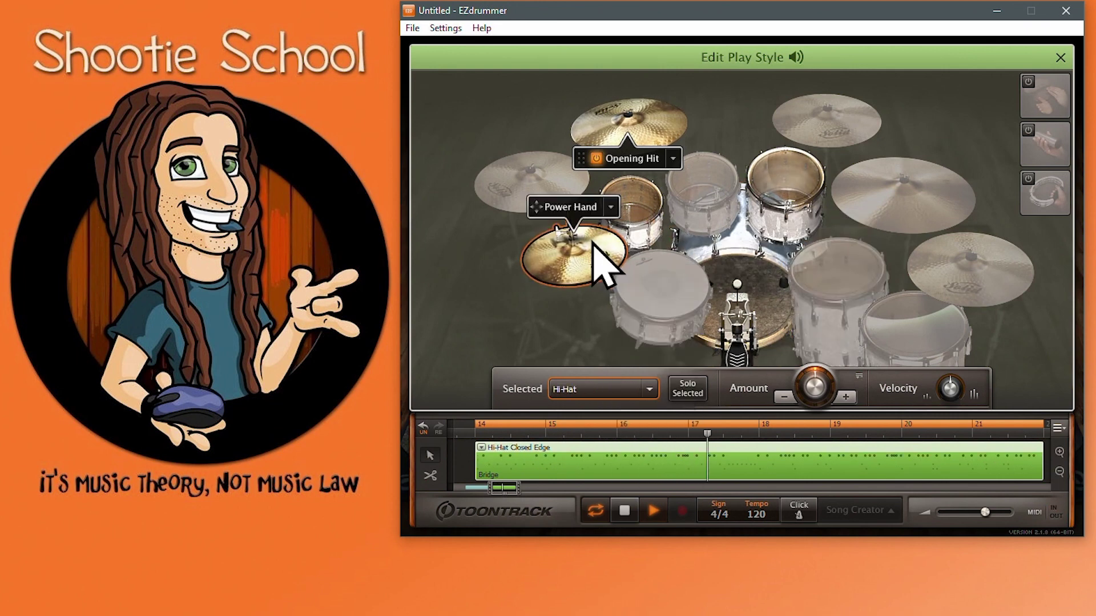
{"action": "left_click", "coordinate": [611, 207]}
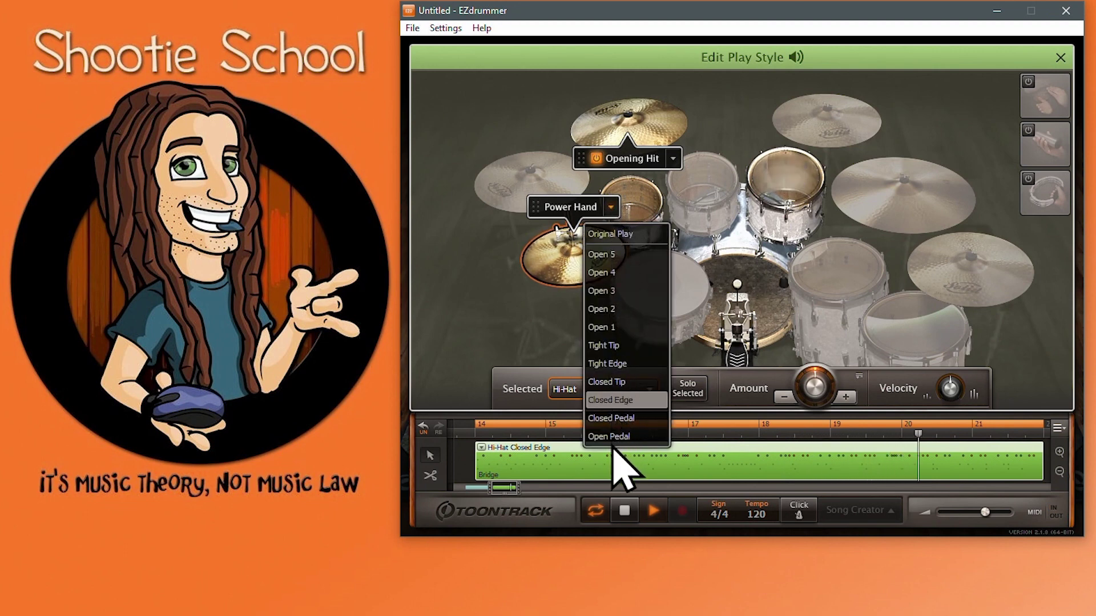
{"action": "left_click", "coordinate": [601, 328]}
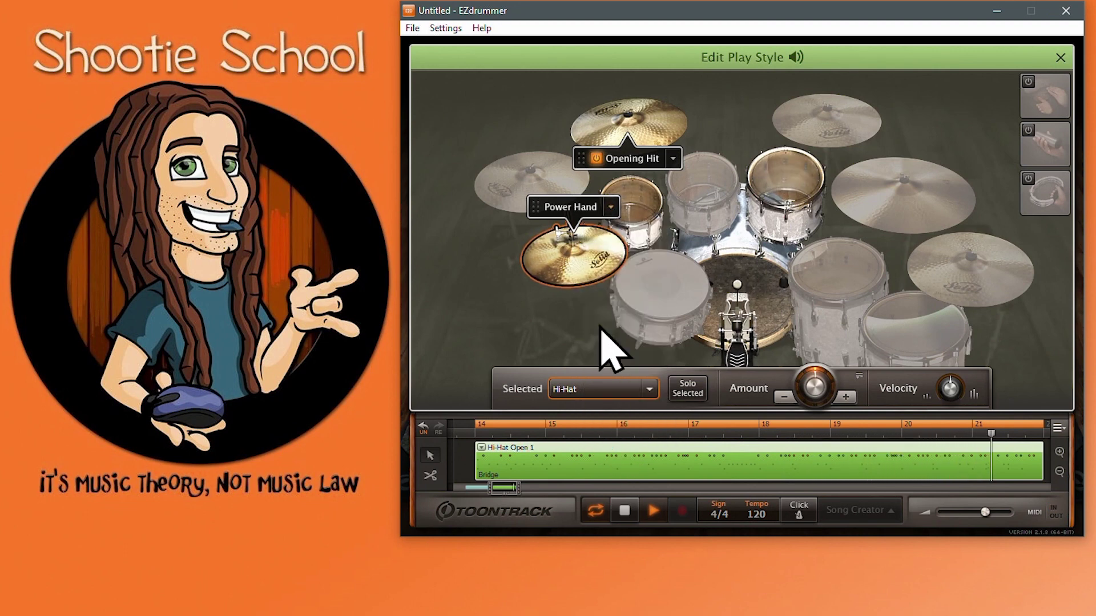
{"action": "left_click", "coordinate": [610, 207]}
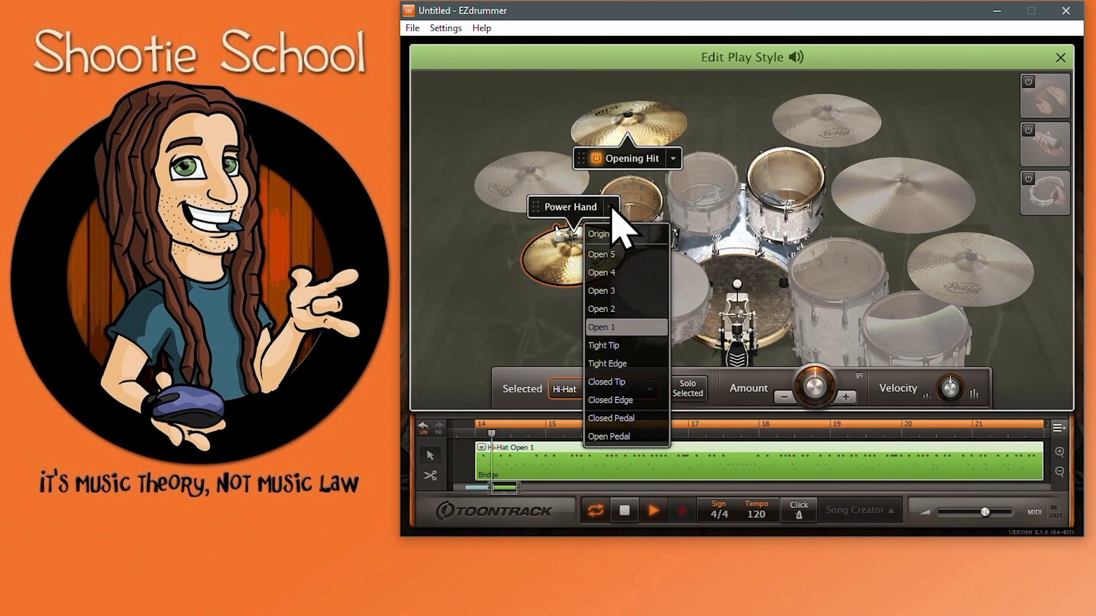
{"action": "left_click", "coordinate": [621, 291]}
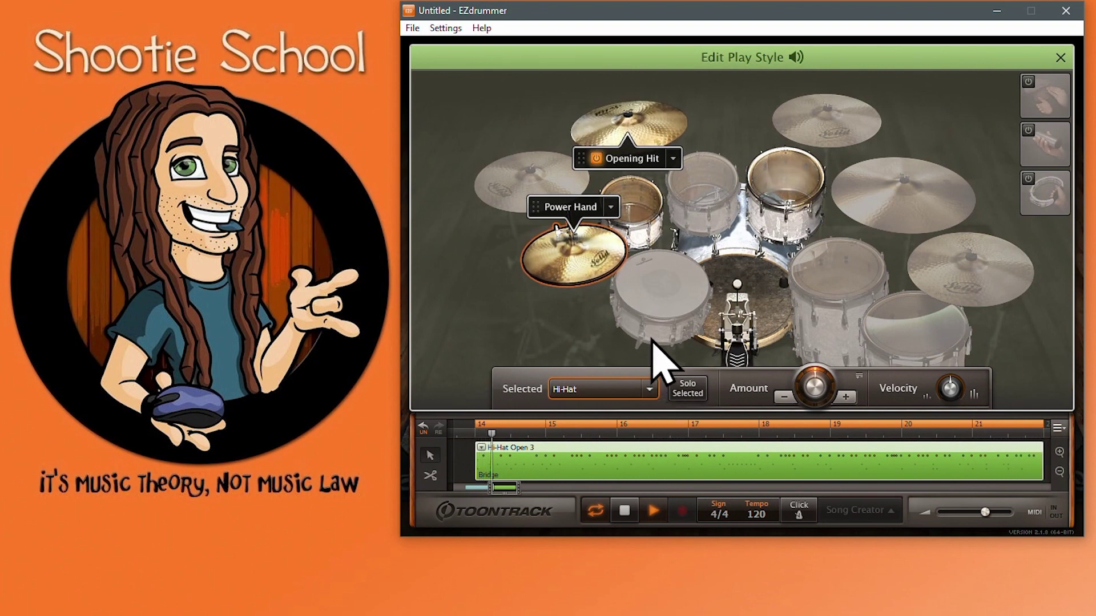
Step: Set the articulation of Racktom 3 and Racktom 1 in the bridge to Rimshot
{"action": "right_click", "coordinate": [791, 180]}
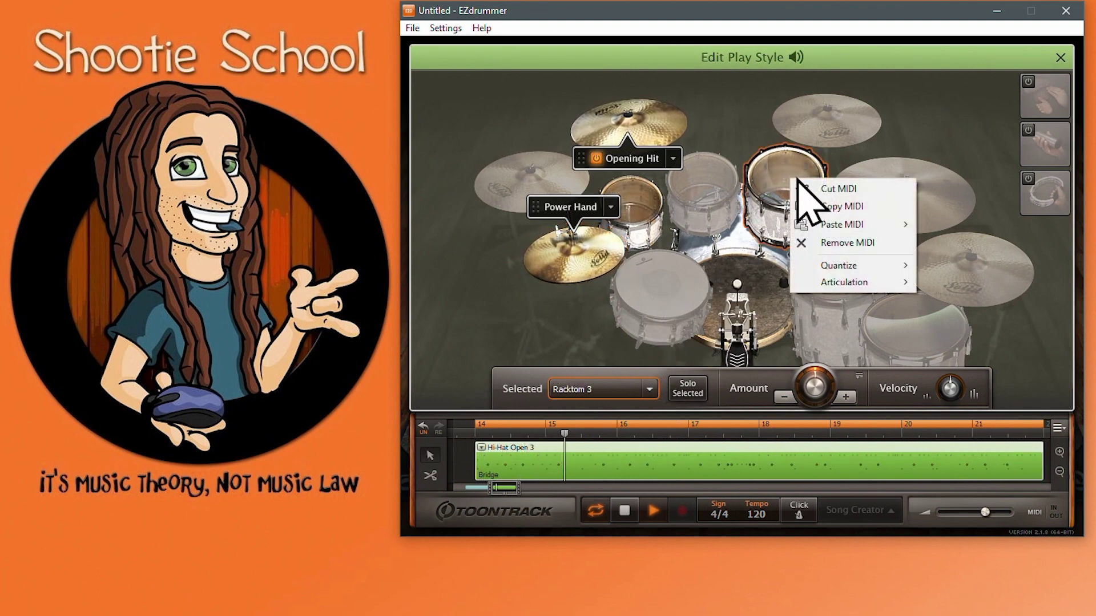
{"action": "mouse_move", "coordinate": [843, 285]}
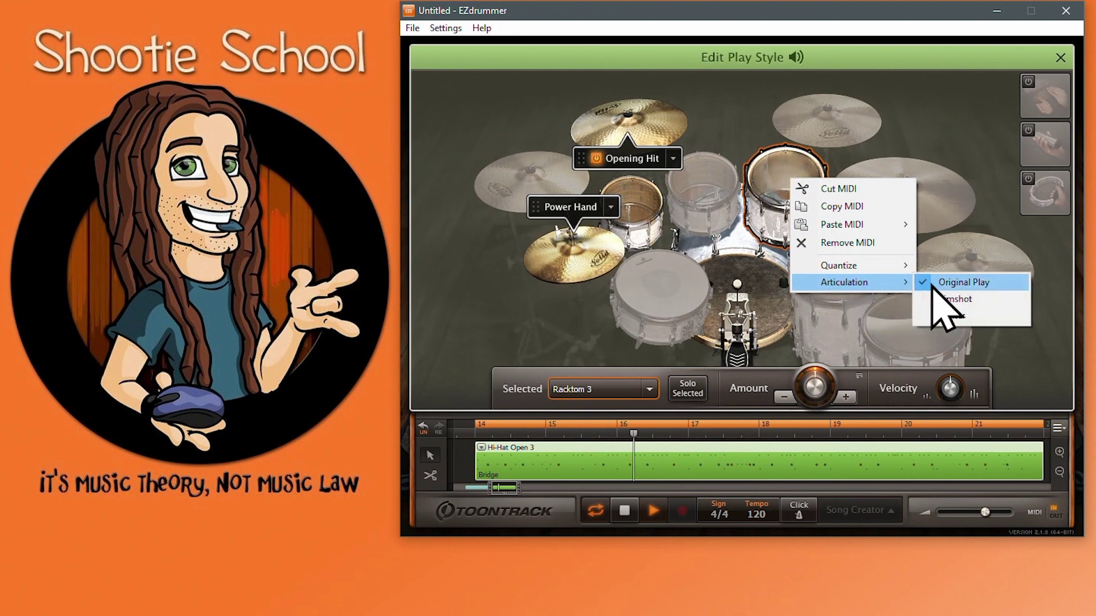
{"action": "left_click", "coordinate": [956, 302]}
{"action": "right_click", "coordinate": [643, 195]}
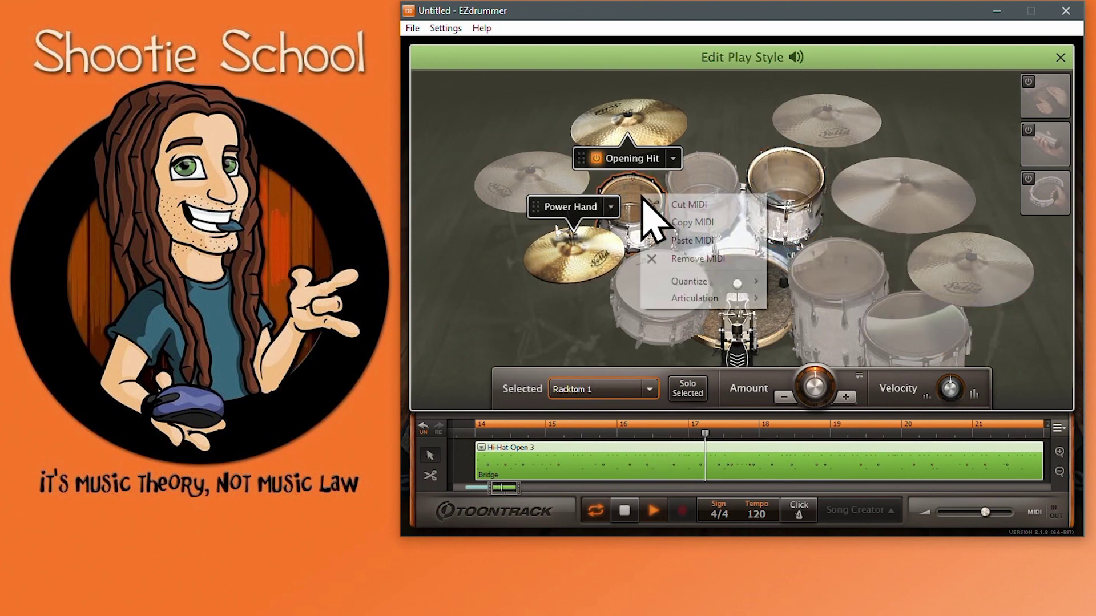
{"action": "mouse_move", "coordinate": [713, 298]}
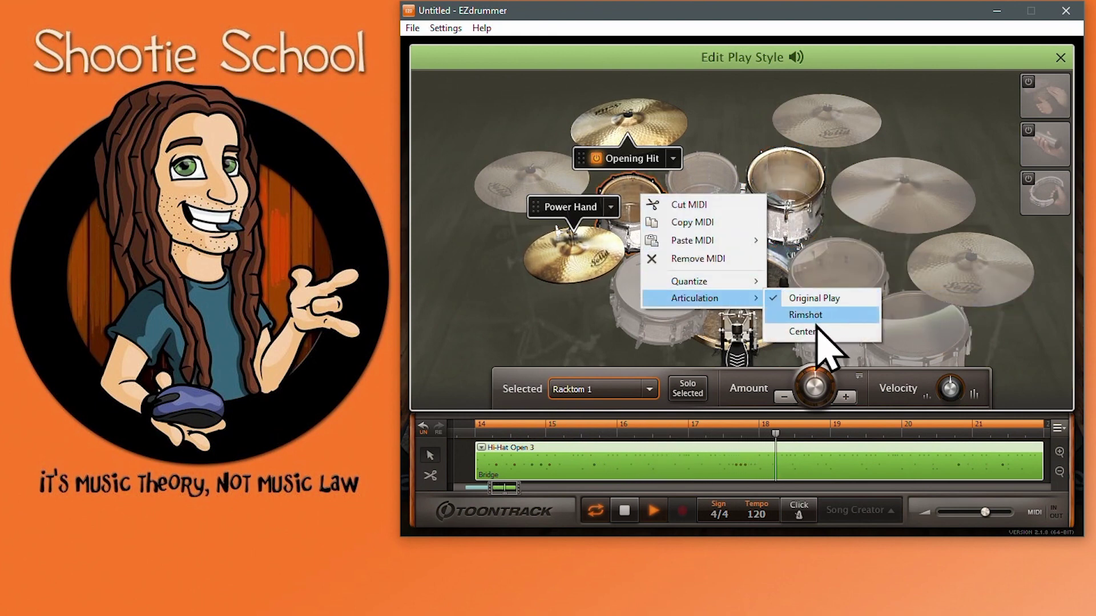
{"action": "left_click", "coordinate": [813, 316]}
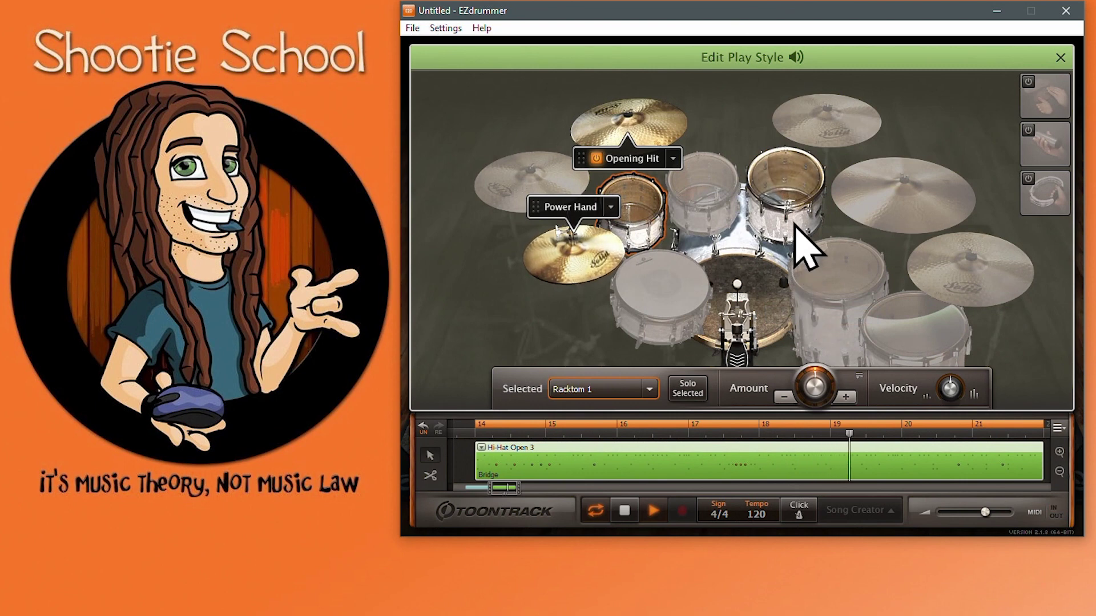
Step: Return Racktom 3 and Racktom 1 to the Original Play articulation, stopping playback
{"action": "right_click", "coordinate": [787, 190]}
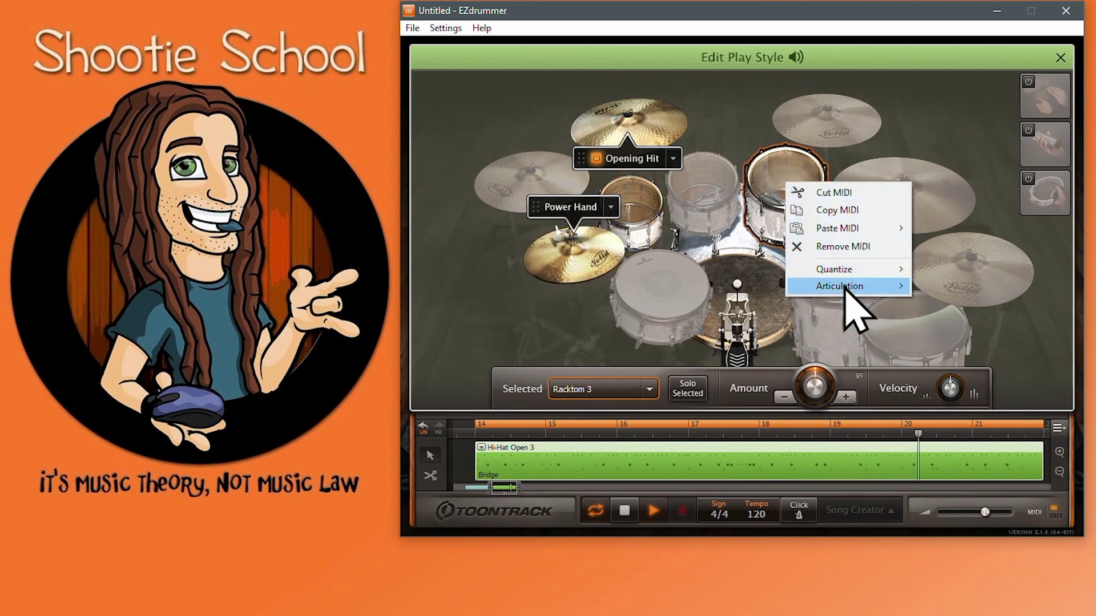
{"action": "left_click", "coordinate": [919, 286]}
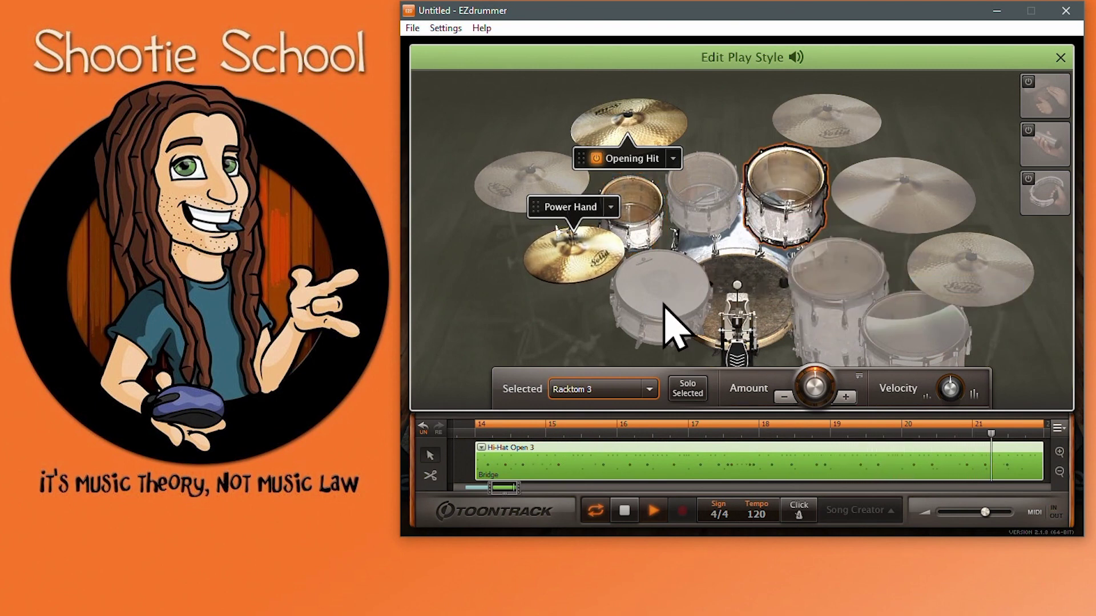
{"action": "left_click", "coordinate": [622, 511]}
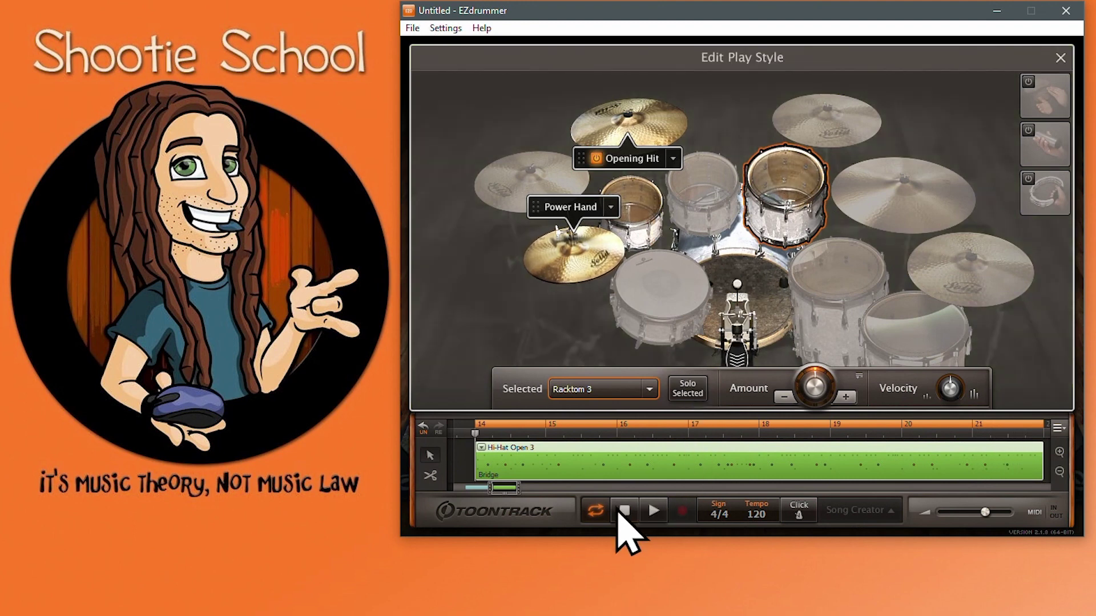
{"action": "right_click", "coordinate": [636, 212]}
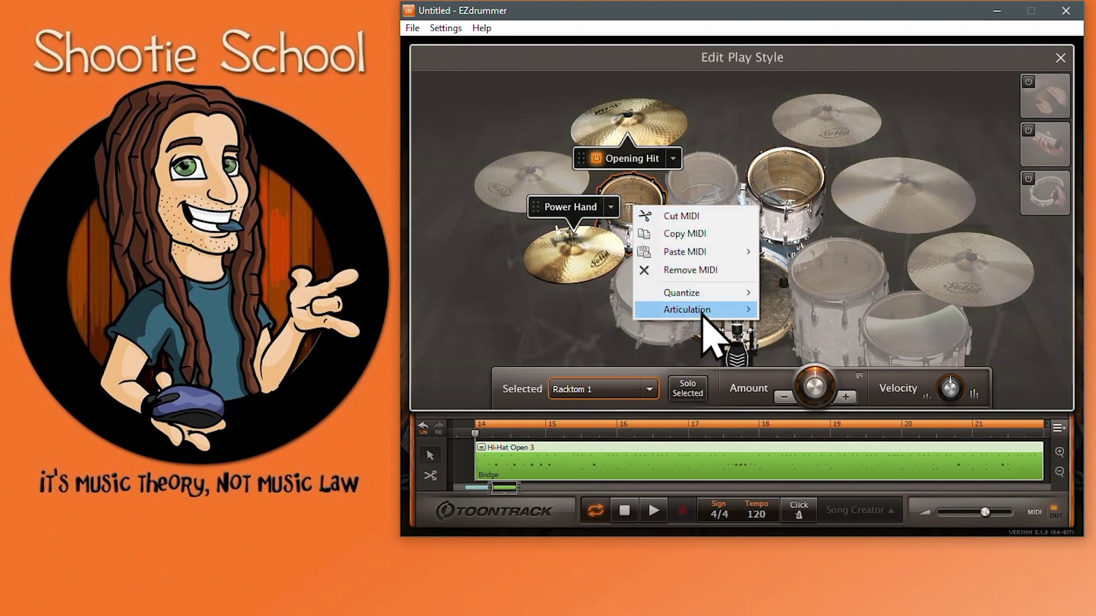
{"action": "mouse_move", "coordinate": [741, 314]}
{"action": "left_click", "coordinate": [787, 309]}
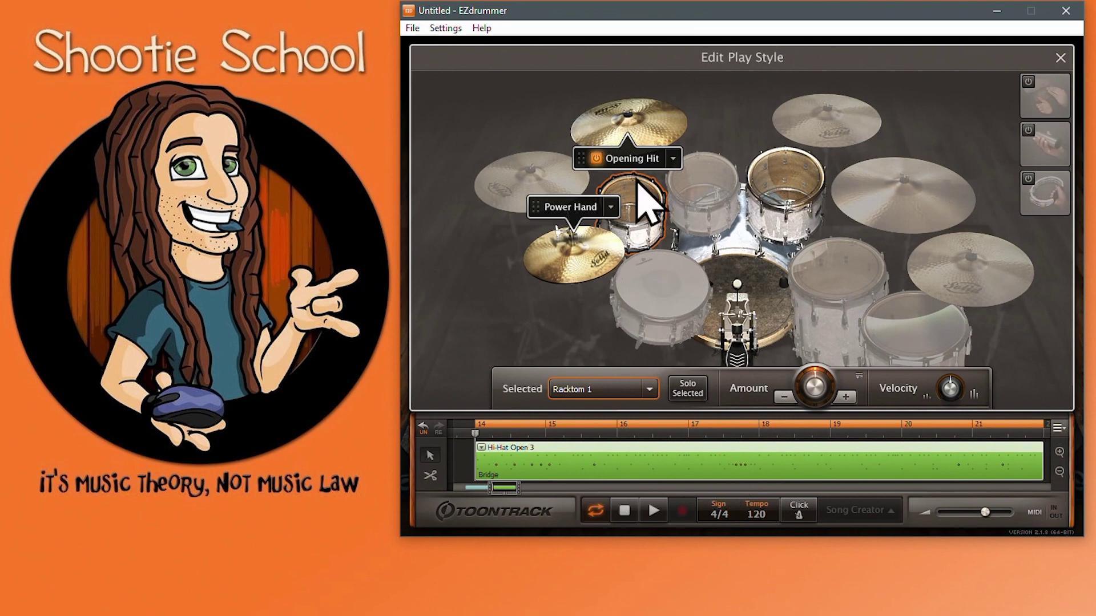
Step: Inspect the articulation options available for Racktom 3, the snare and the hi-hat in the bridge
{"action": "right_click", "coordinate": [788, 182]}
{"action": "mouse_move", "coordinate": [851, 276]}
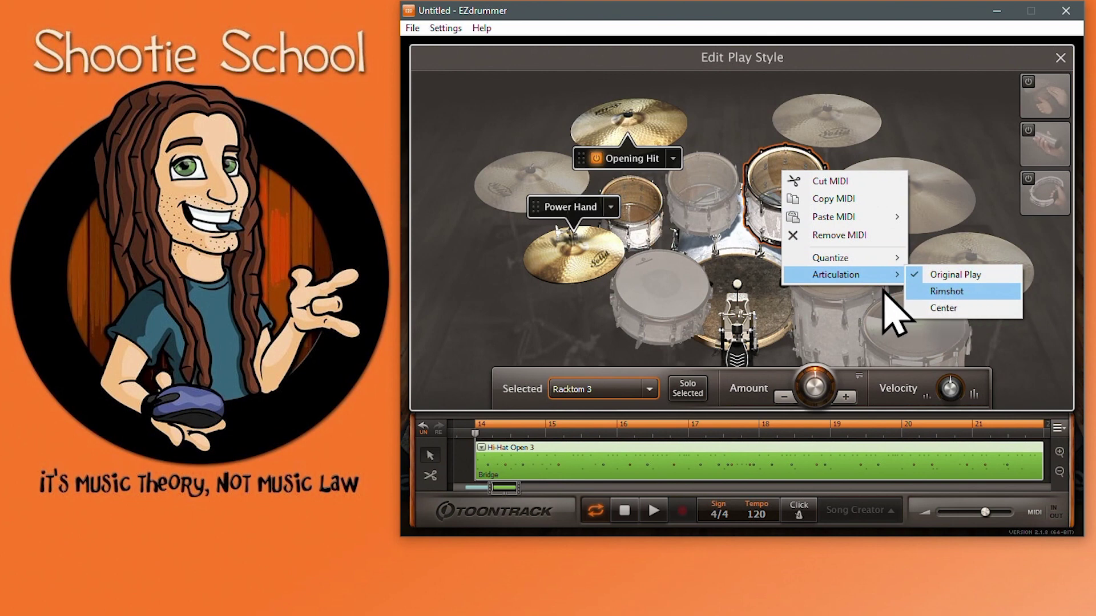
{"action": "right_click", "coordinate": [669, 290]}
{"action": "mouse_move", "coordinate": [728, 392]}
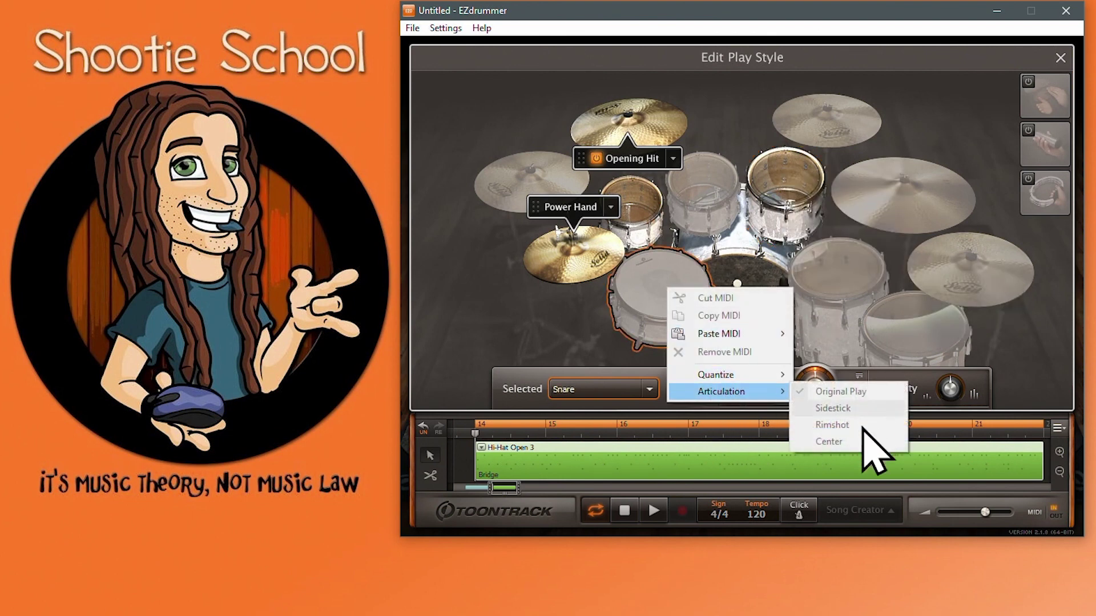
{"action": "right_click", "coordinate": [598, 270]}
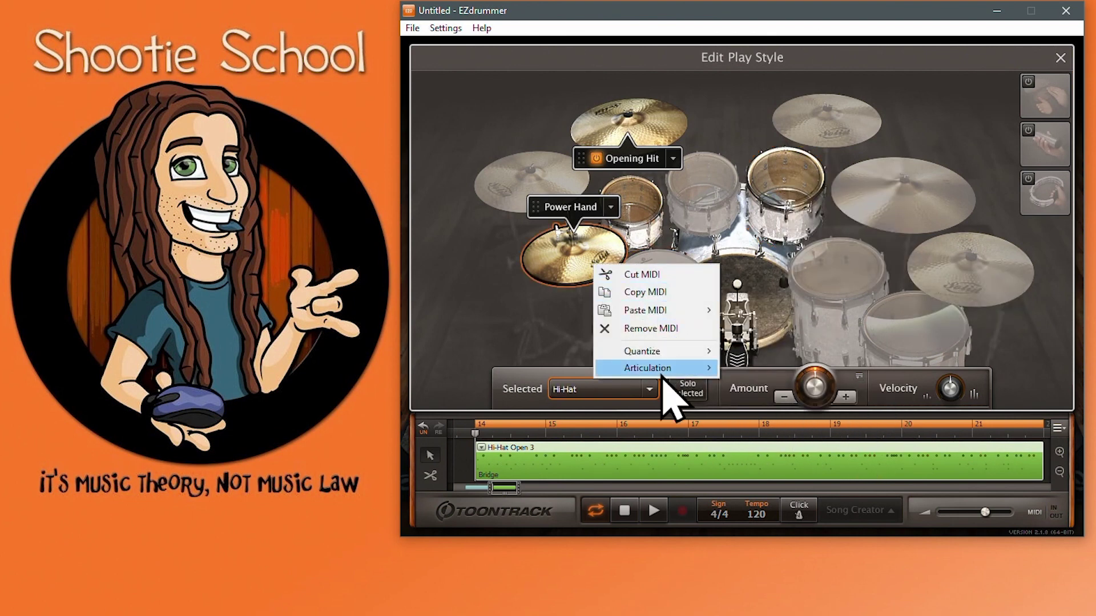
{"action": "mouse_move", "coordinate": [662, 374]}
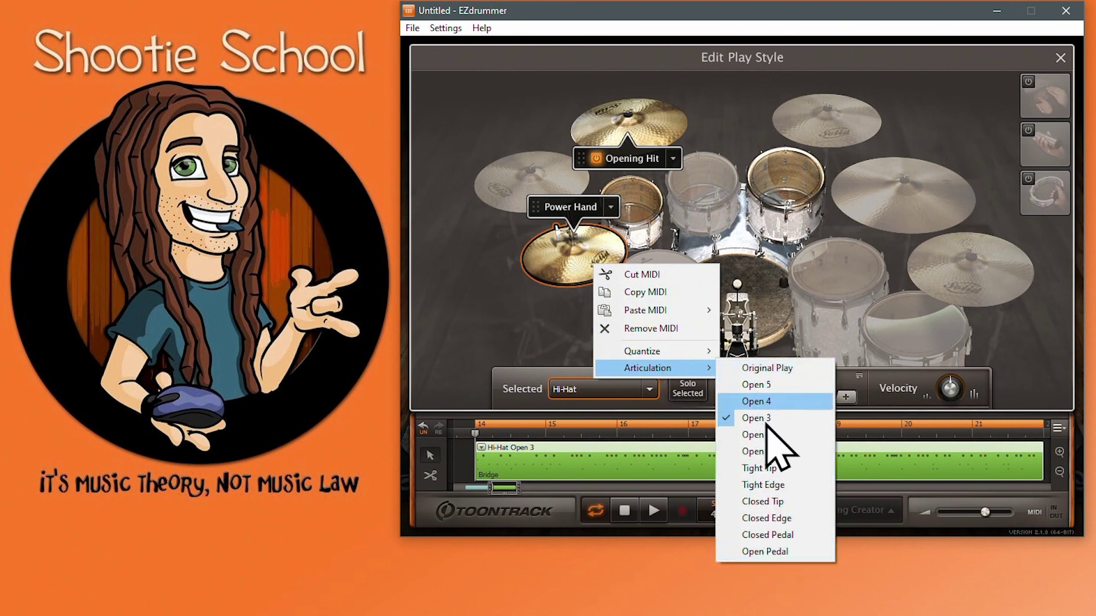
{"action": "left_click", "coordinate": [523, 325]}
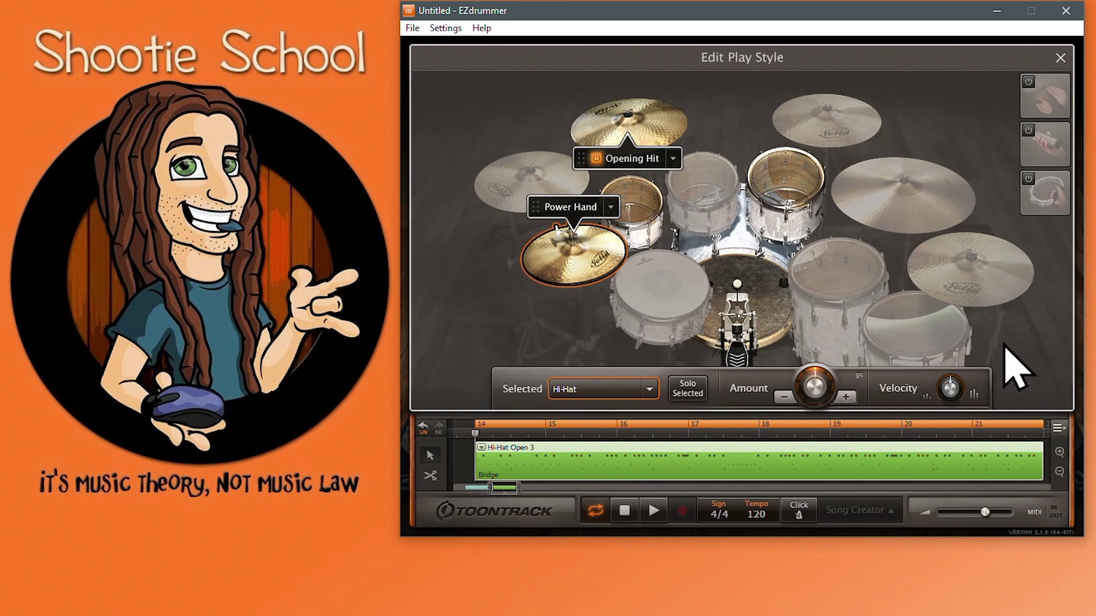
Step: Try Tap2Find in the beat search by tapping the snare, a floor tom and a cymbal, and close it without showing results
{"action": "left_click", "coordinate": [1060, 58]}
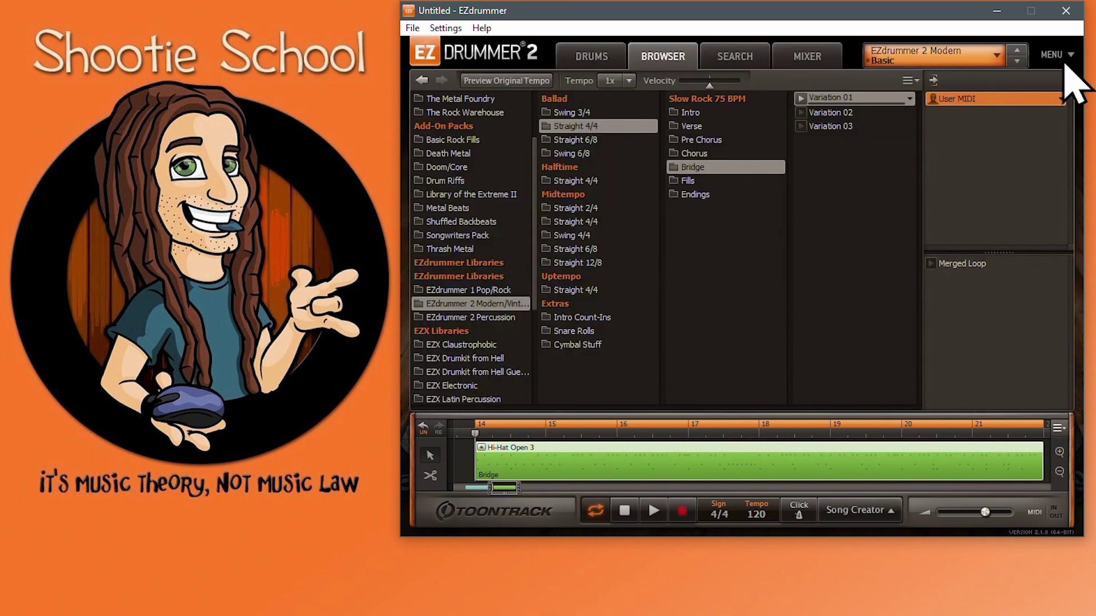
{"action": "left_click", "coordinate": [732, 63]}
{"action": "left_click", "coordinate": [490, 134]}
{"action": "left_click", "coordinate": [670, 303]}
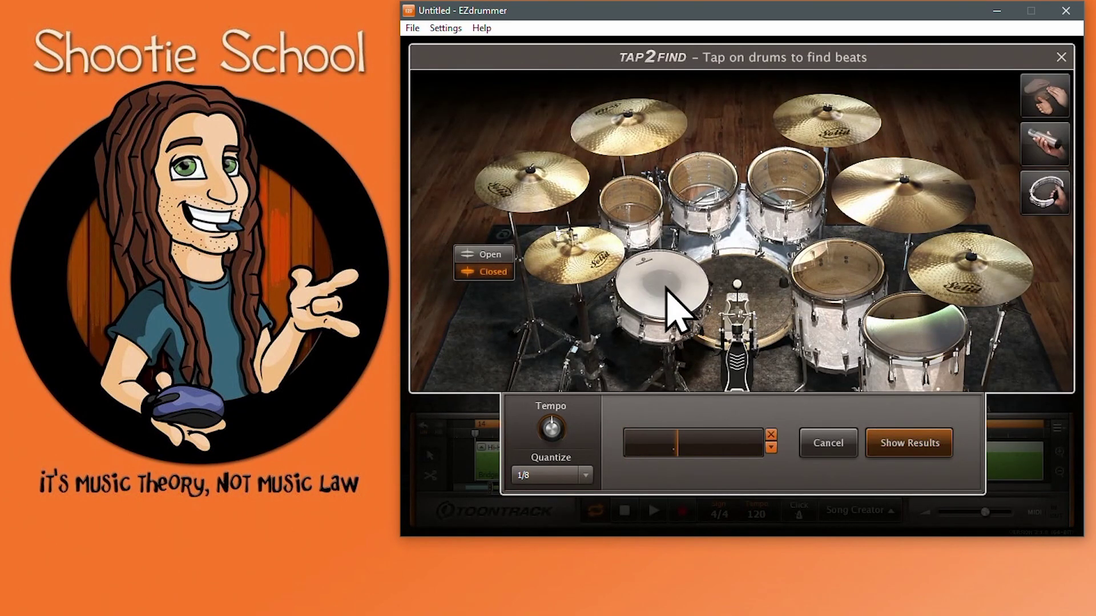
{"action": "left_click", "coordinate": [830, 268]}
{"action": "left_click", "coordinate": [890, 214]}
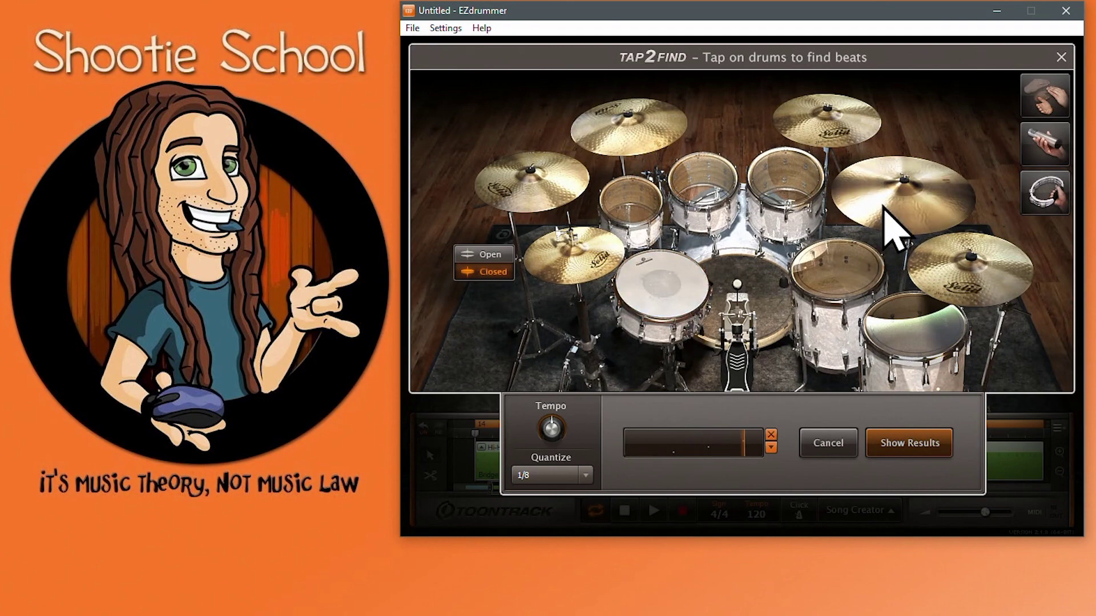
{"action": "left_click", "coordinate": [906, 194]}
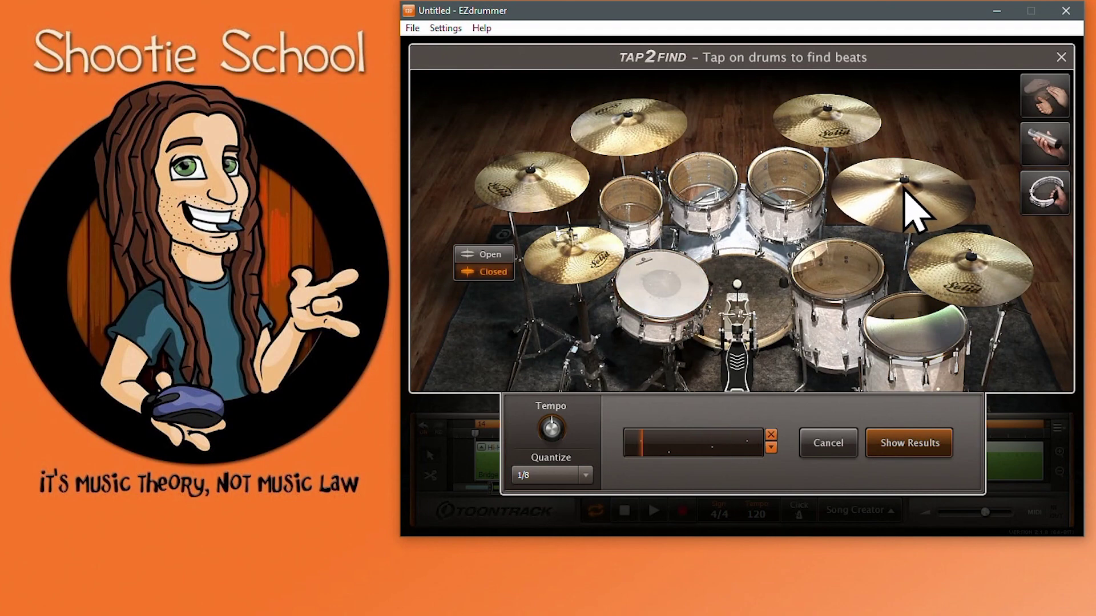
{"action": "left_click", "coordinate": [1061, 57]}
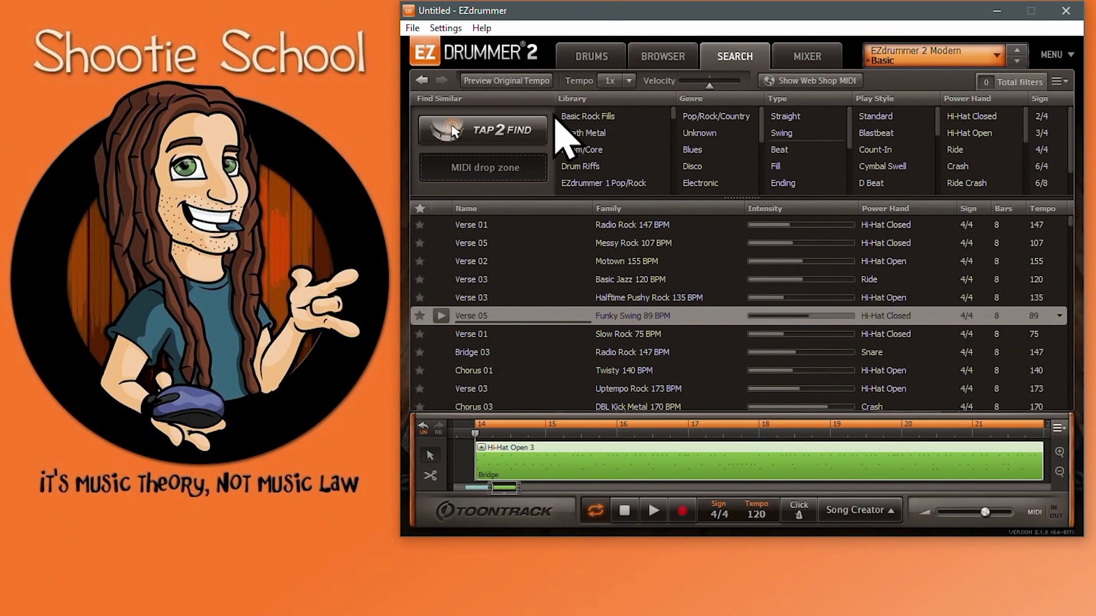
Step: Reopen Edit Play Style for the bridge block and inspect the Quantize options and the list of selectable drums
{"action": "double_click", "coordinate": [672, 467]}
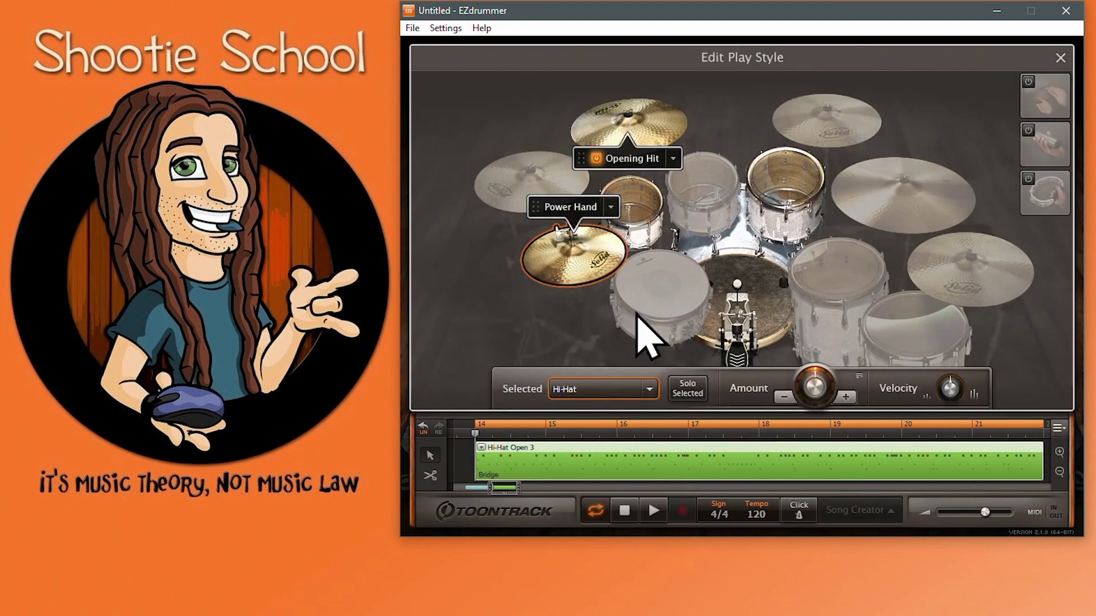
{"action": "right_click", "coordinate": [582, 256]}
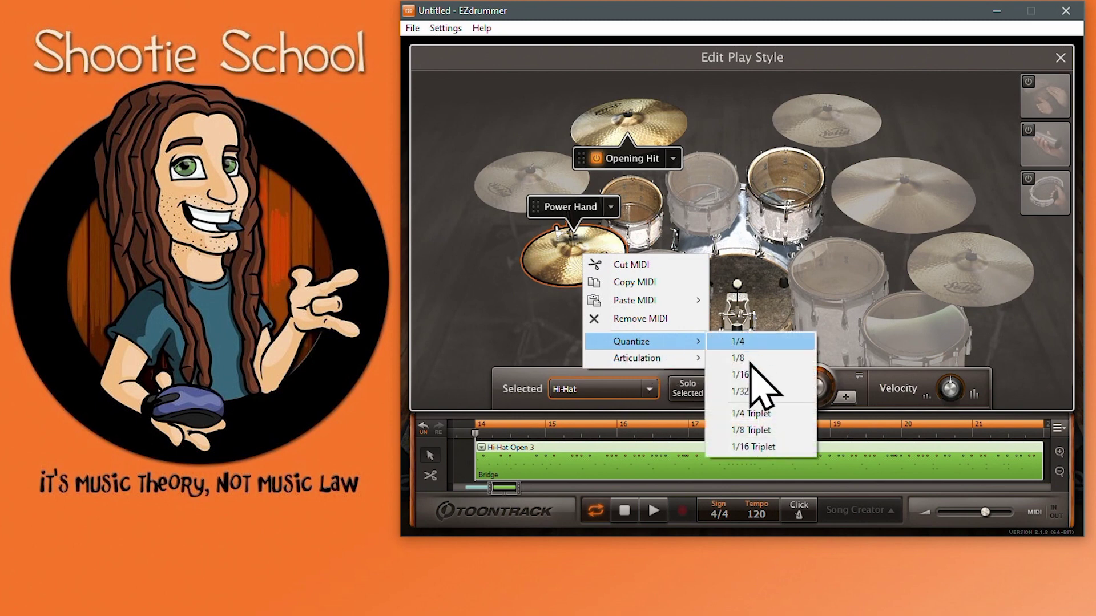
{"action": "right_click", "coordinate": [776, 173]}
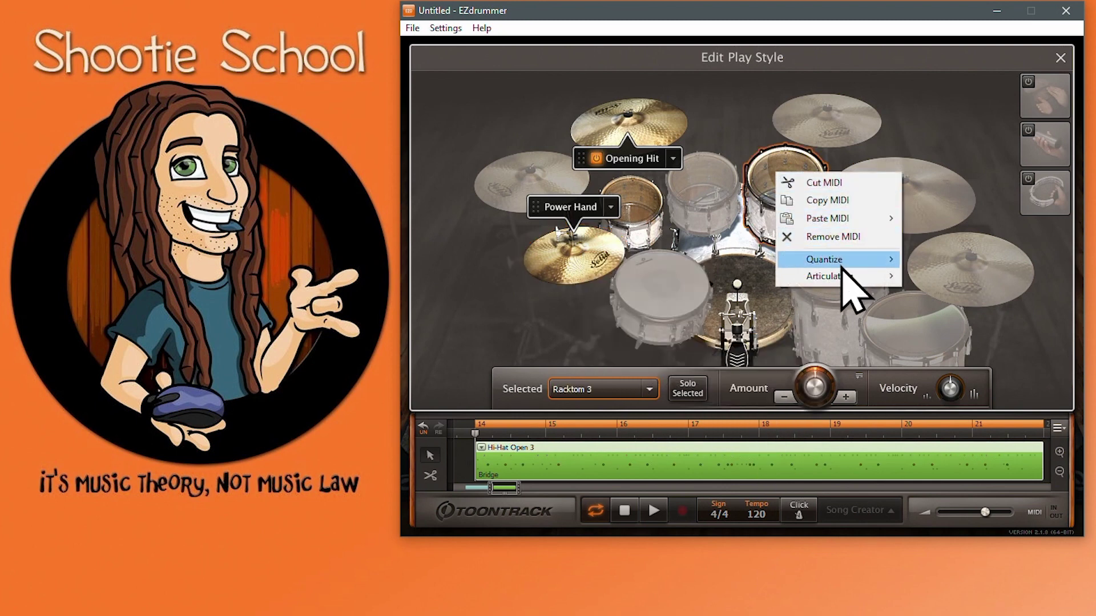
{"action": "left_click", "coordinate": [650, 388]}
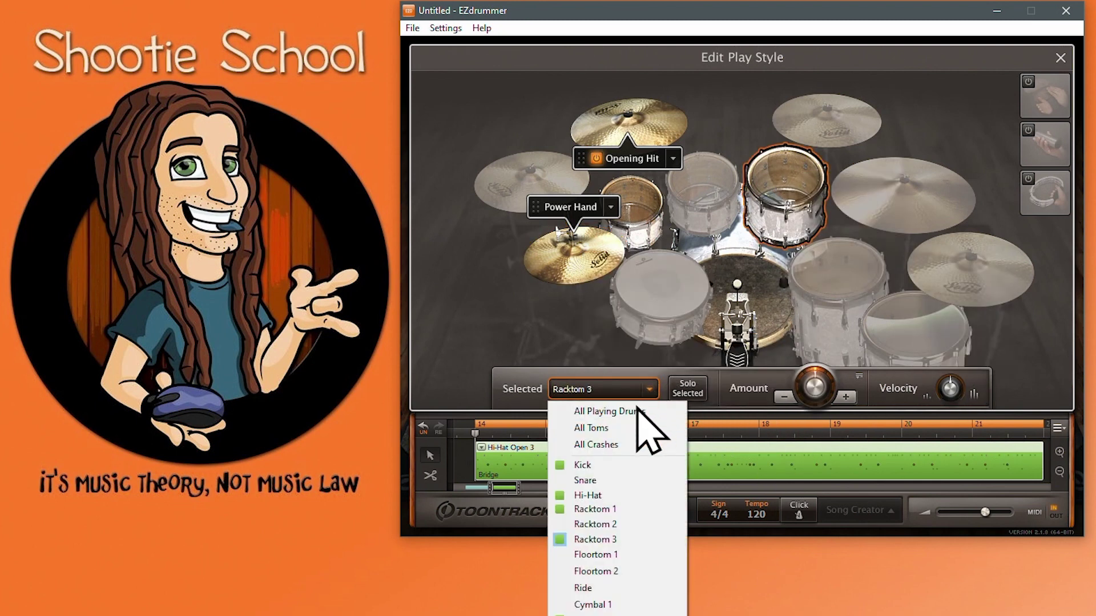
{"action": "left_click", "coordinate": [506, 381]}
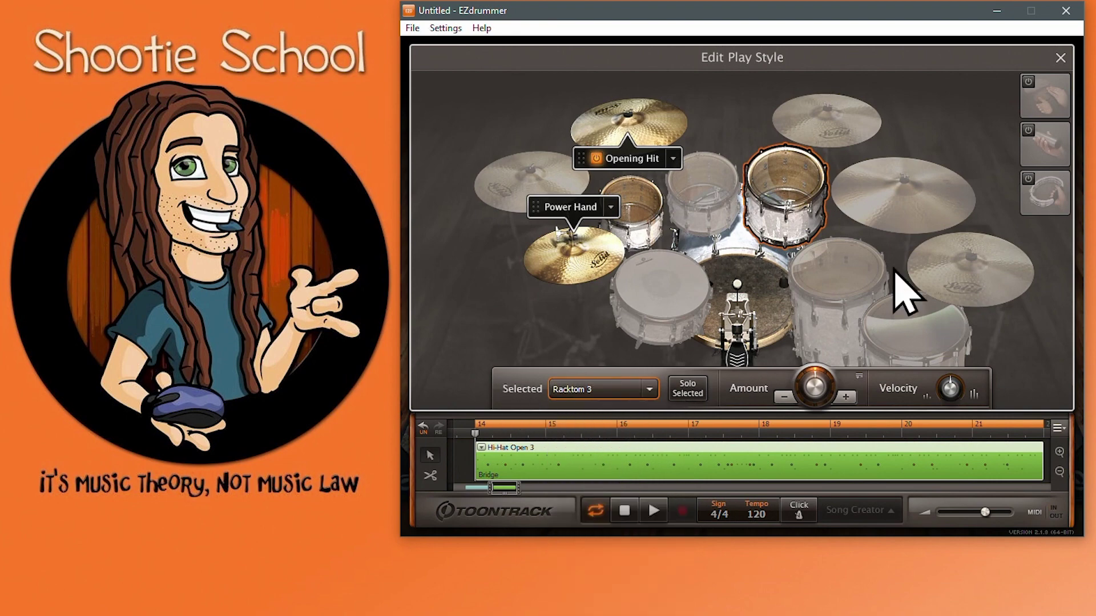
{"action": "left_click", "coordinate": [1060, 58]}
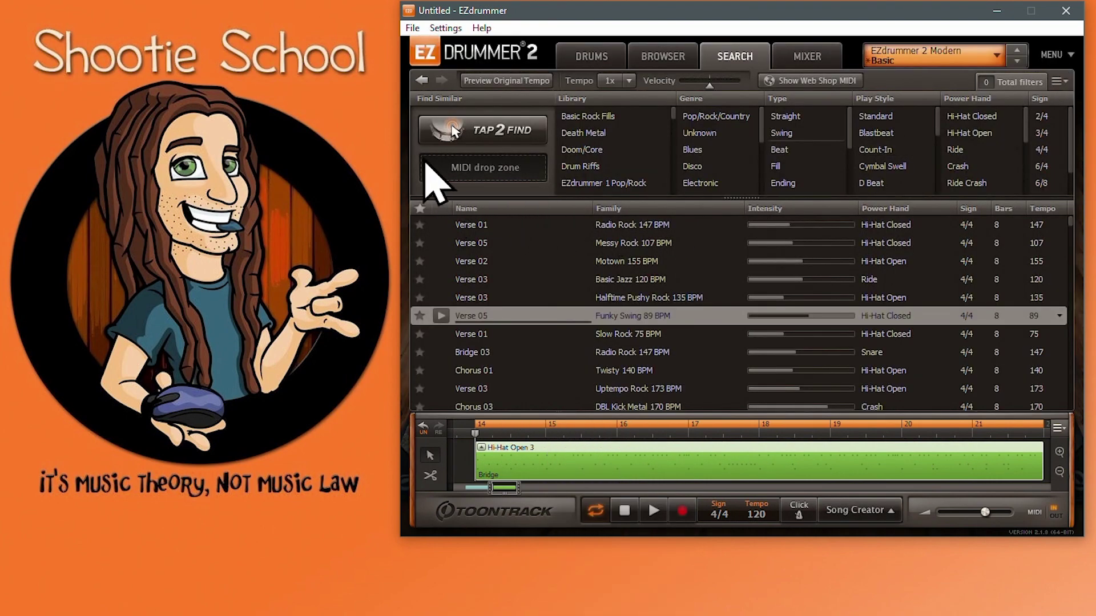
Step: Open Tap2Find from the beat search and set its Quantize to None
{"action": "left_click", "coordinate": [474, 129]}
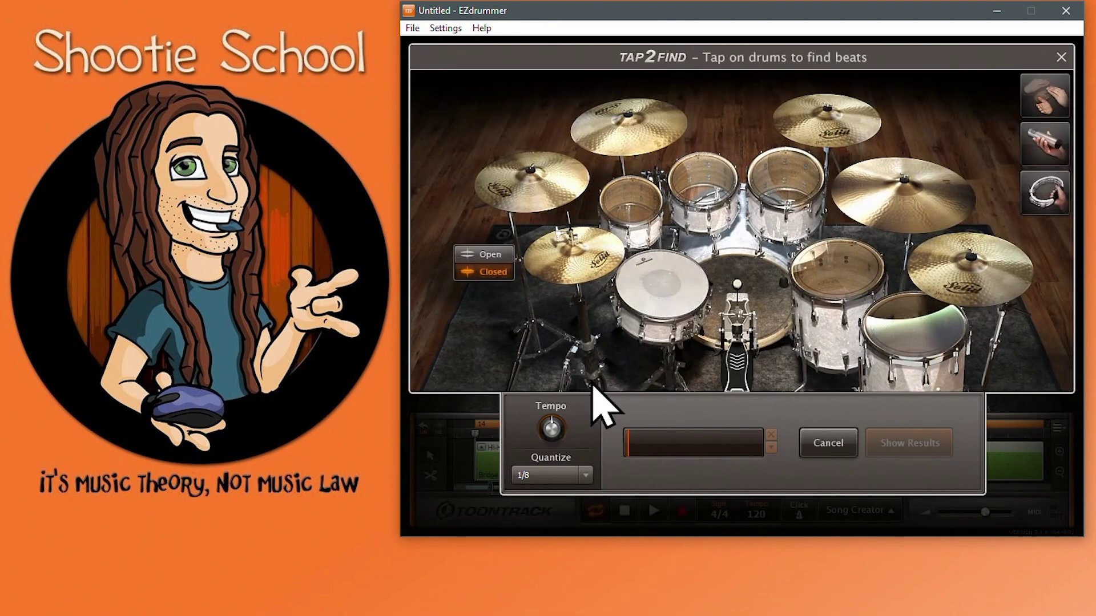
{"action": "left_click", "coordinate": [586, 475]}
{"action": "left_click", "coordinate": [542, 495]}
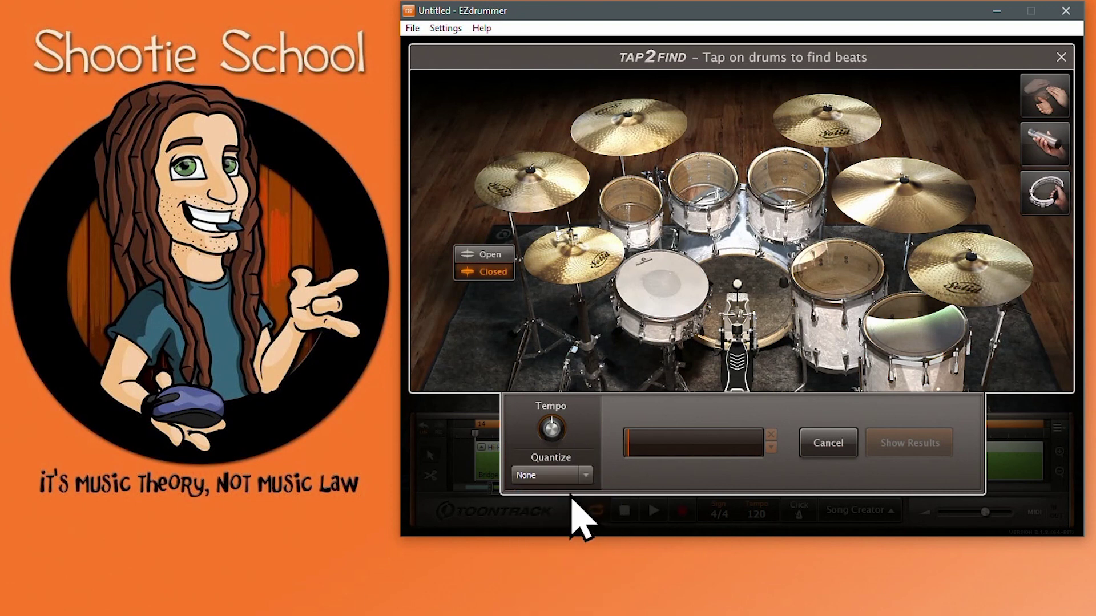
Step: Tap a beat on the kick, snare, closed hi-hat and first floor tom in Tap2Find, and show the matching results
{"action": "left_click", "coordinate": [738, 342]}
{"action": "left_click", "coordinate": [704, 313]}
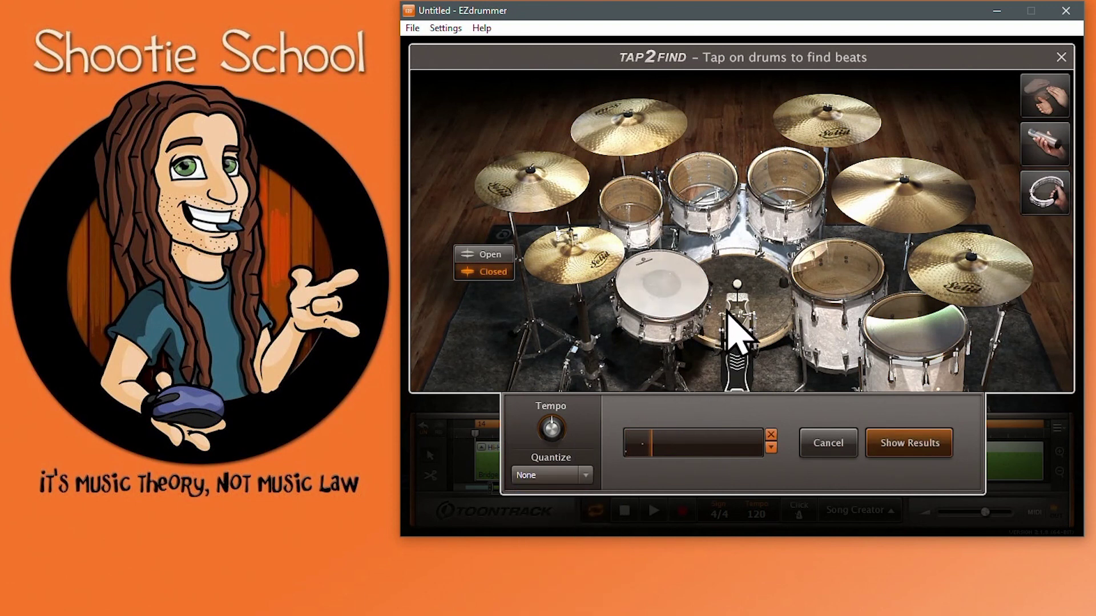
{"action": "left_click", "coordinate": [739, 330]}
{"action": "left_click", "coordinate": [701, 299]}
{"action": "left_click", "coordinate": [726, 302]}
{"action": "left_click", "coordinate": [708, 307]}
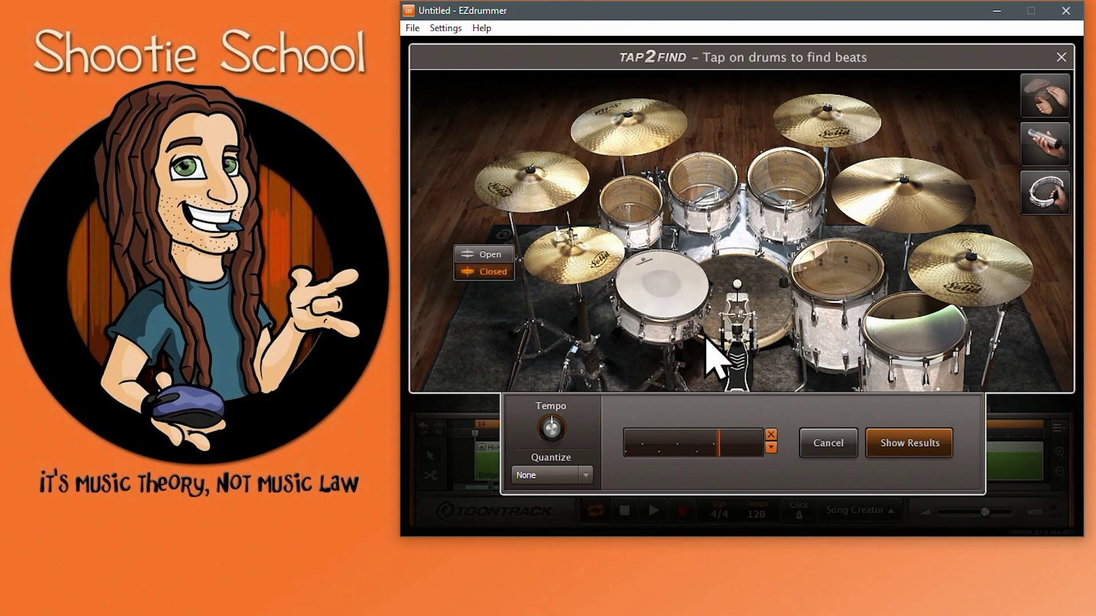
{"action": "left_click", "coordinate": [618, 271]}
{"action": "left_click", "coordinate": [613, 265]}
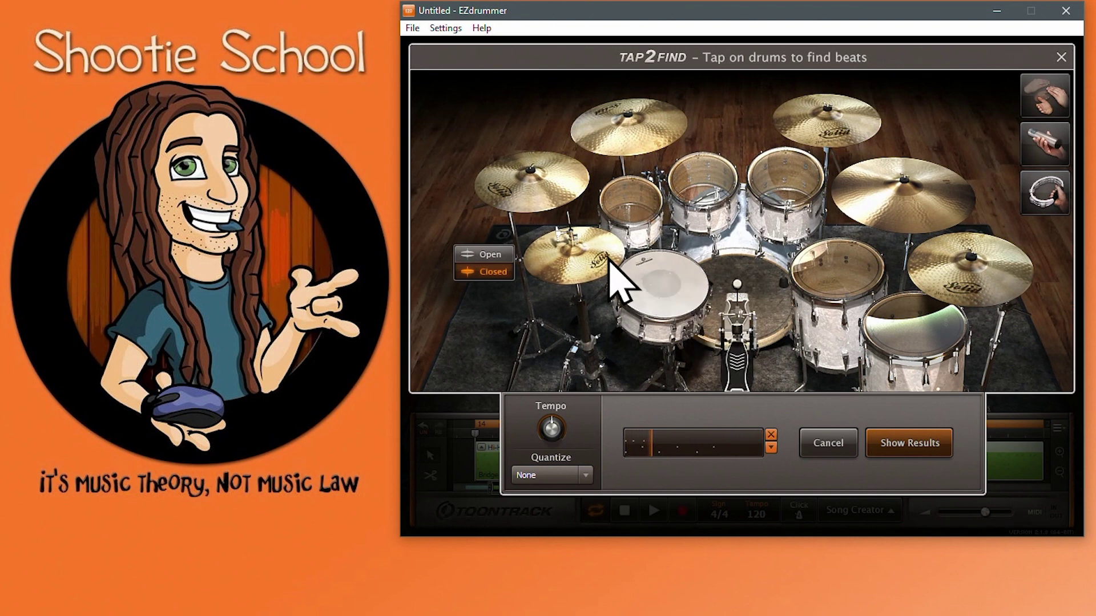
{"action": "left_click", "coordinate": [607, 259]}
{"action": "left_click", "coordinate": [605, 261]}
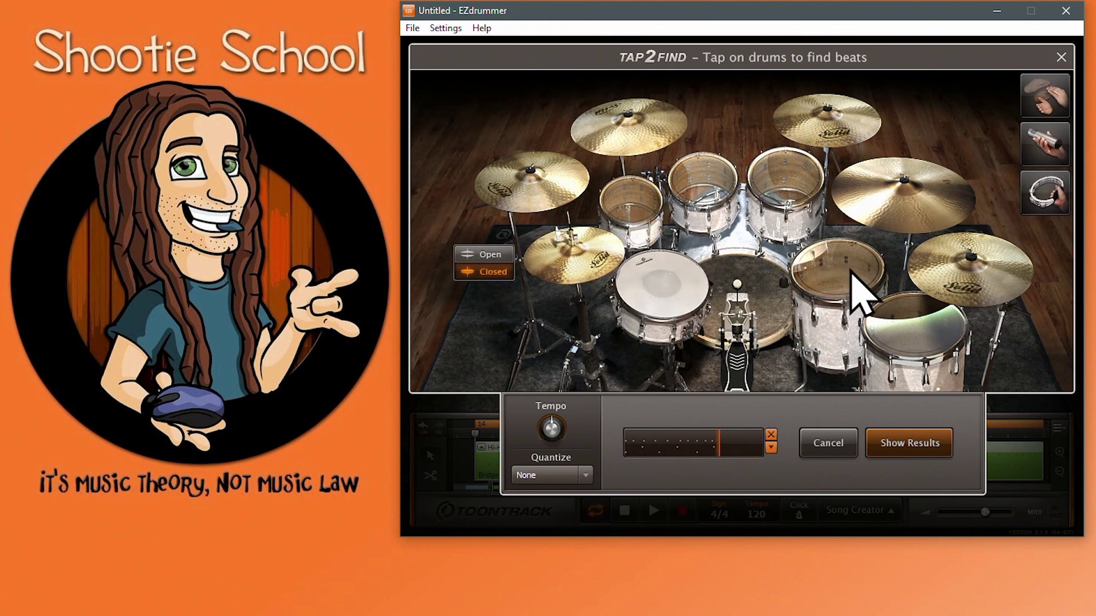
{"action": "left_click", "coordinate": [848, 272]}
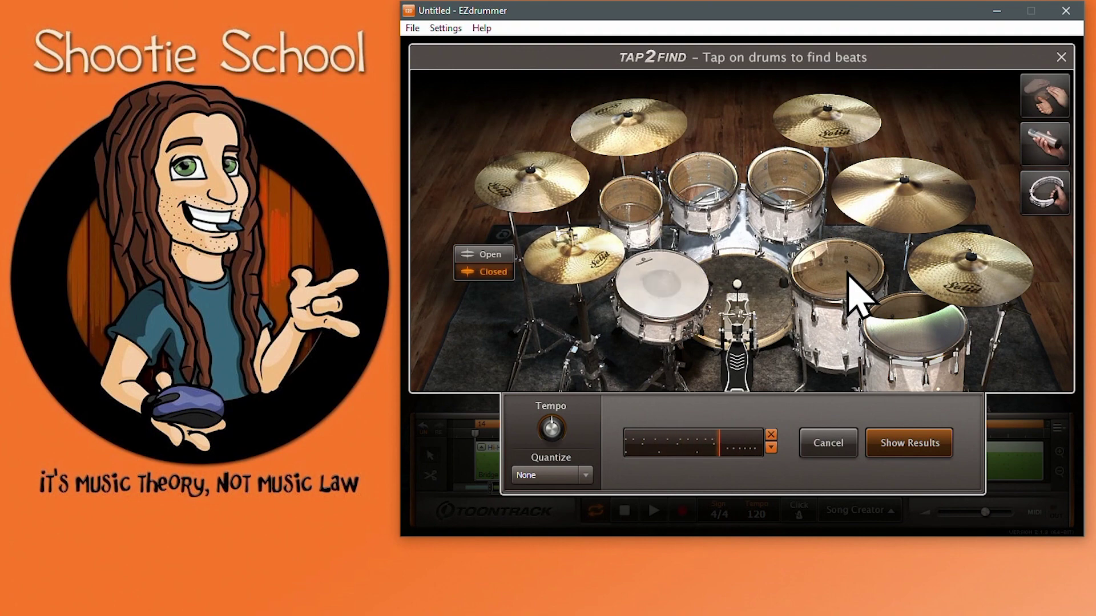
{"action": "left_click", "coordinate": [902, 446]}
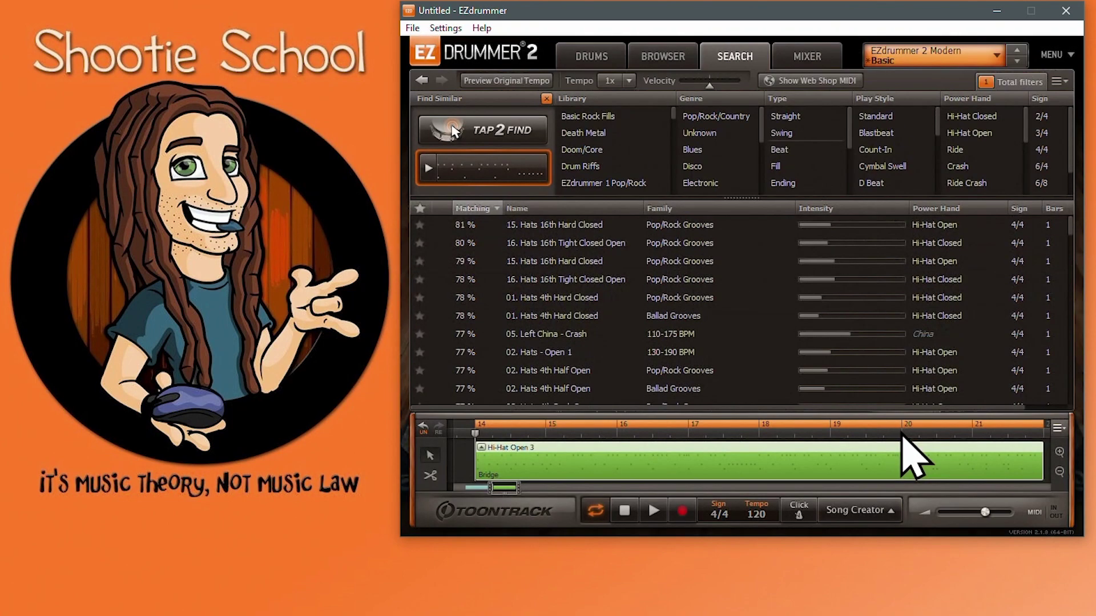
Step: Place the tapped beat on the song track at bar 23 and play it from its start in Edit Play Style
{"action": "left_click_drag", "start_coordinate": [512, 173], "coordinate": [991, 461]}
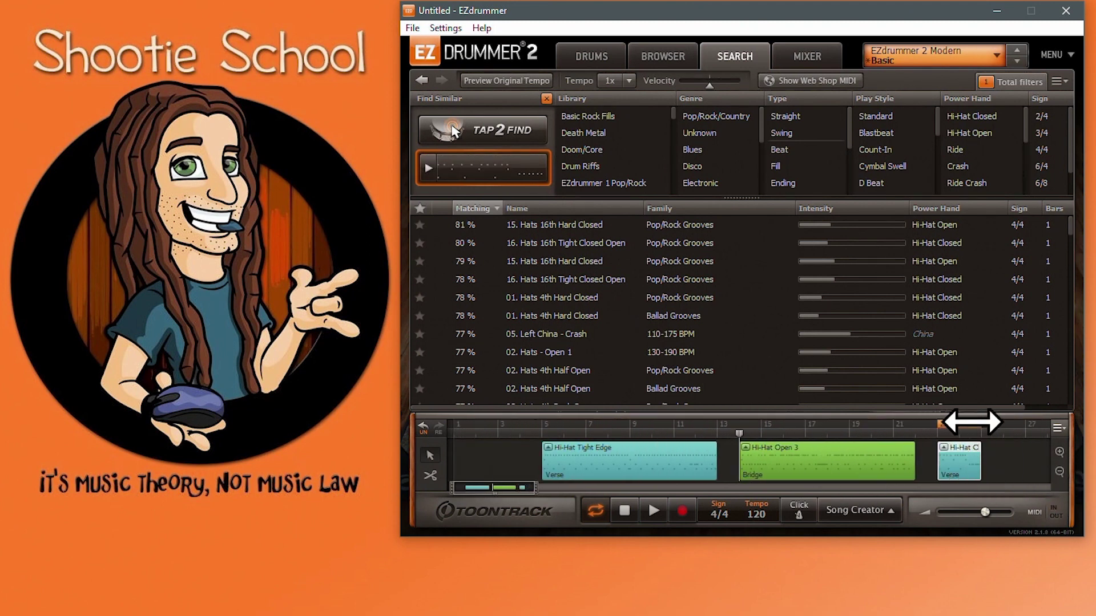
{"action": "double_click", "coordinate": [964, 464]}
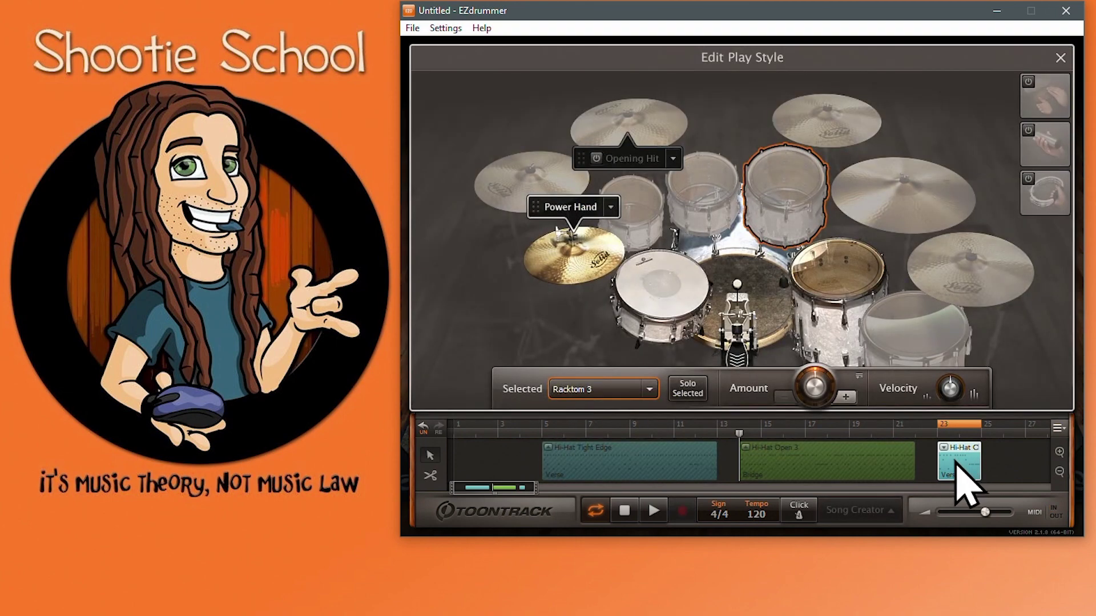
{"action": "left_click", "coordinate": [940, 433]}
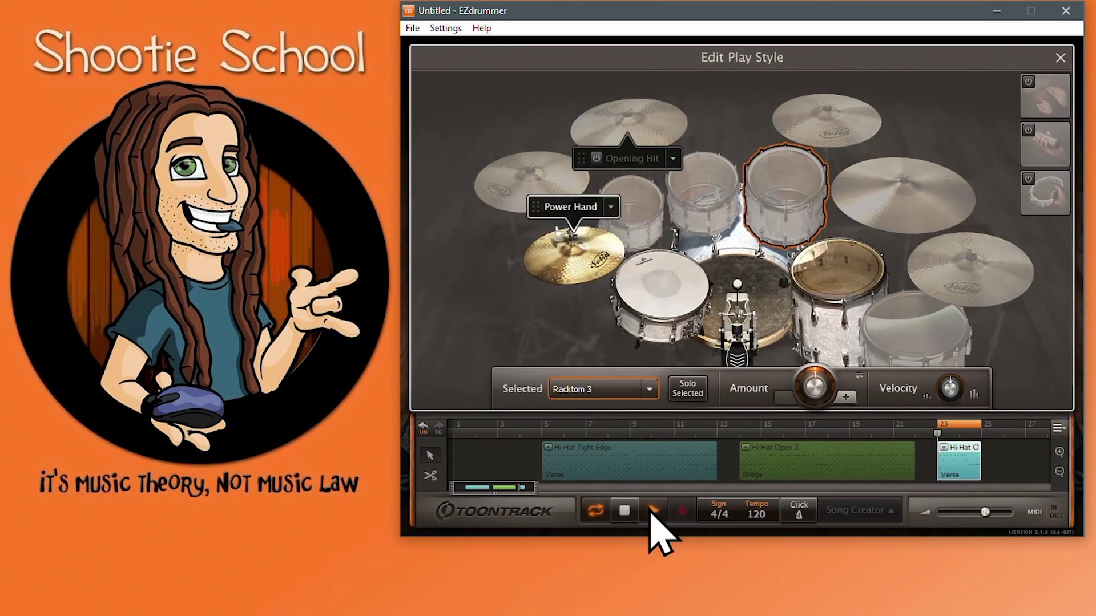
{"action": "left_click", "coordinate": [652, 511]}
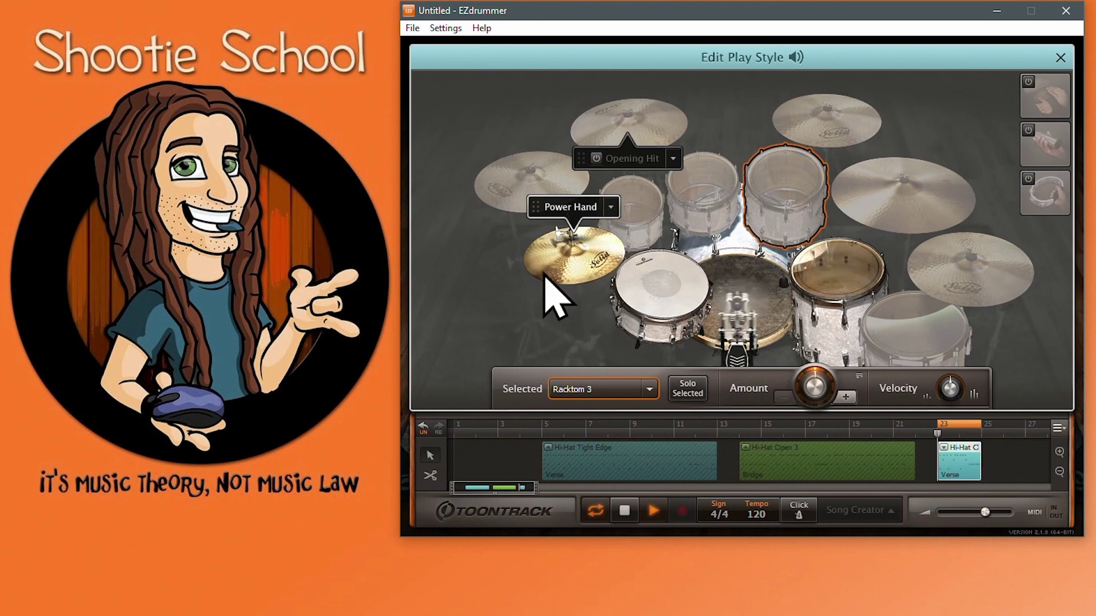
Step: Quantize the new block's hi-hat to 1/8
{"action": "right_click", "coordinate": [593, 267]}
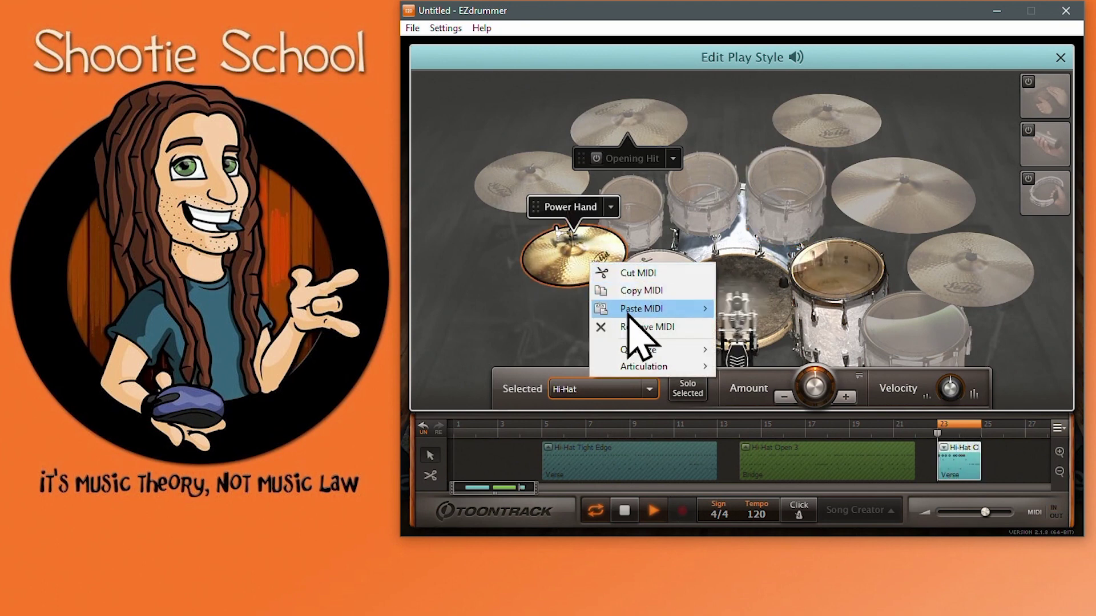
{"action": "mouse_move", "coordinate": [648, 351]}
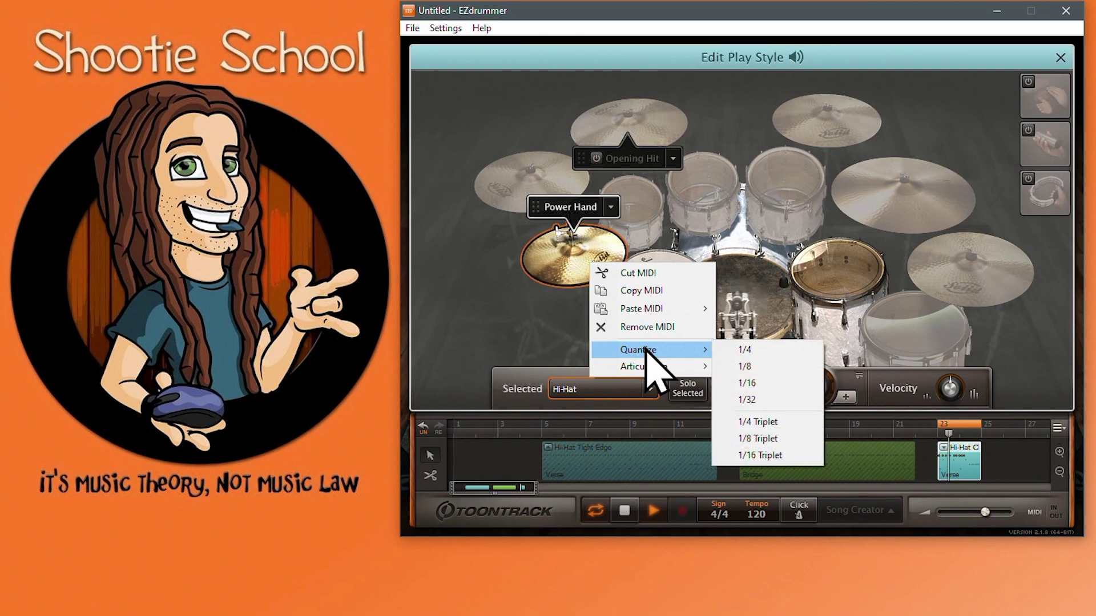
{"action": "left_click", "coordinate": [759, 365]}
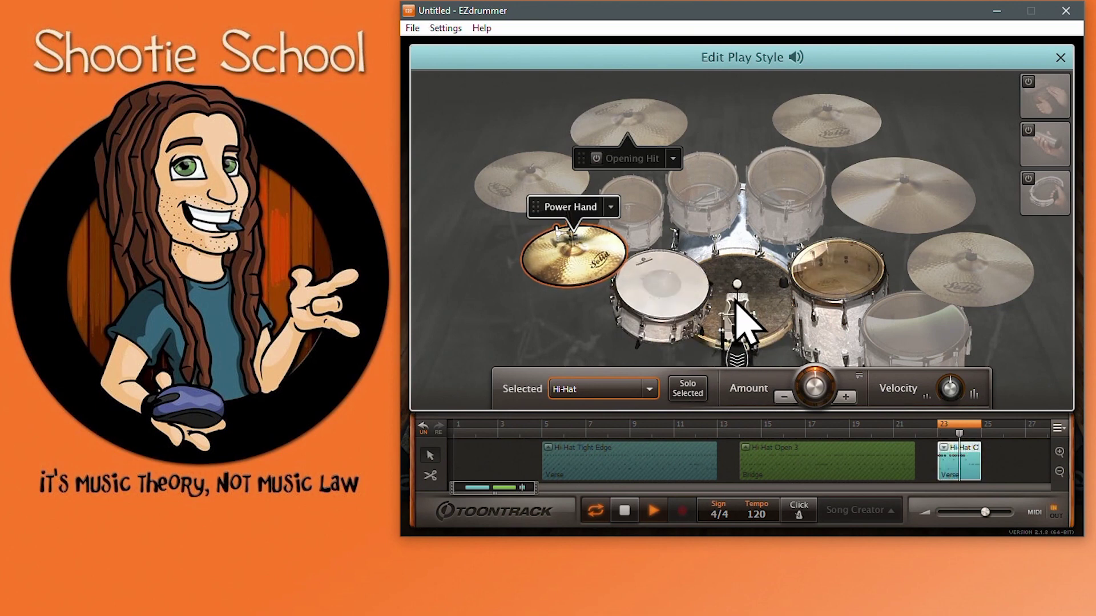
Step: Select the kick and snare together in the block at bar 23 and quantize them to 1/4
{"action": "left_click", "coordinate": [679, 314]}
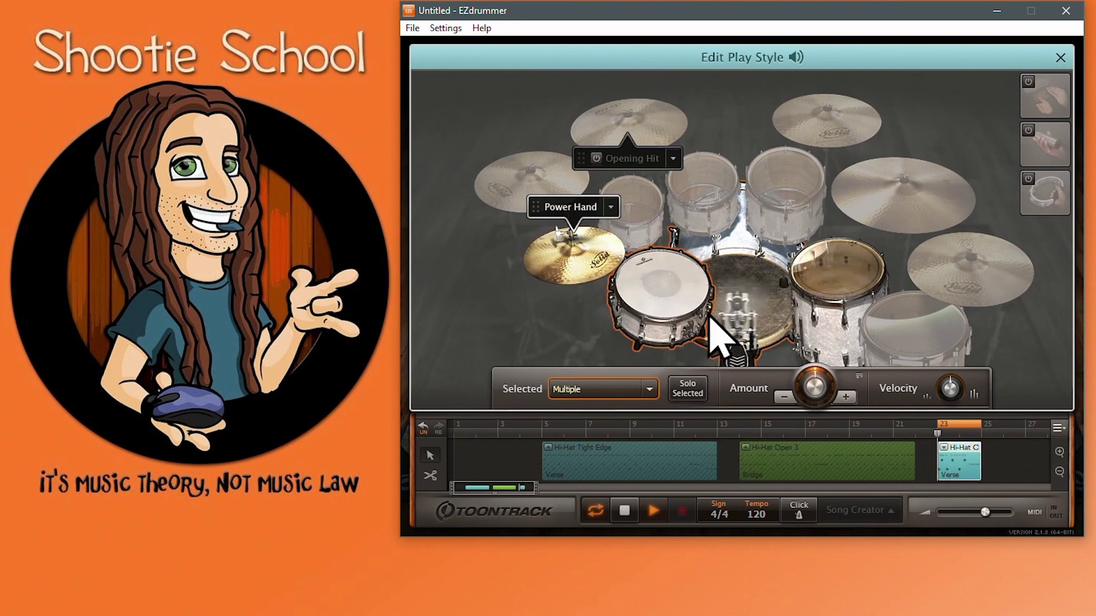
{"action": "right_click", "coordinate": [664, 287]}
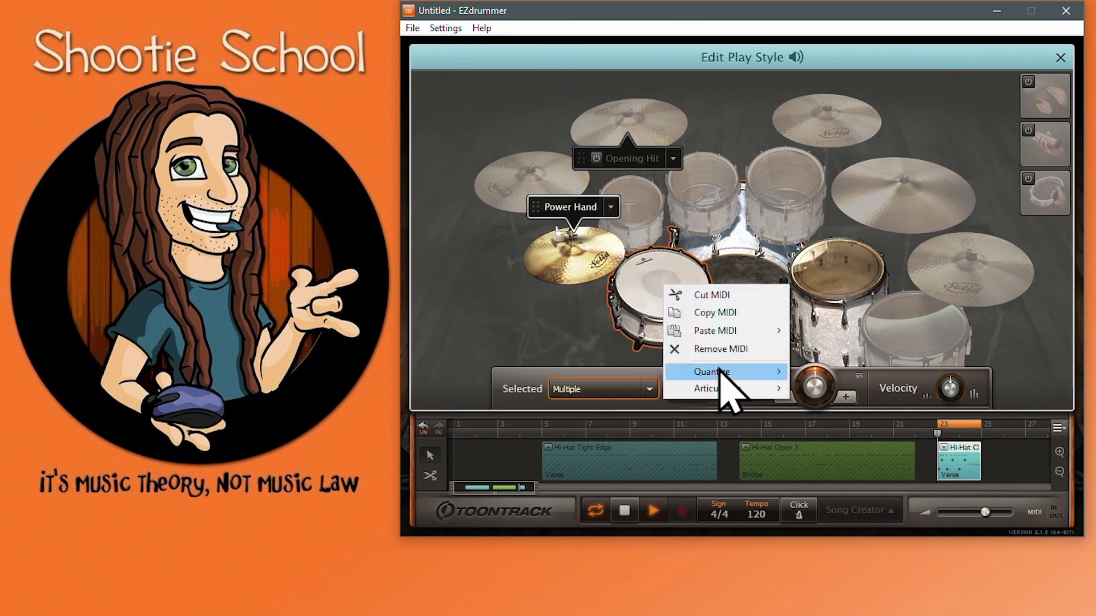
{"action": "mouse_move", "coordinate": [719, 374]}
{"action": "left_click", "coordinate": [821, 372]}
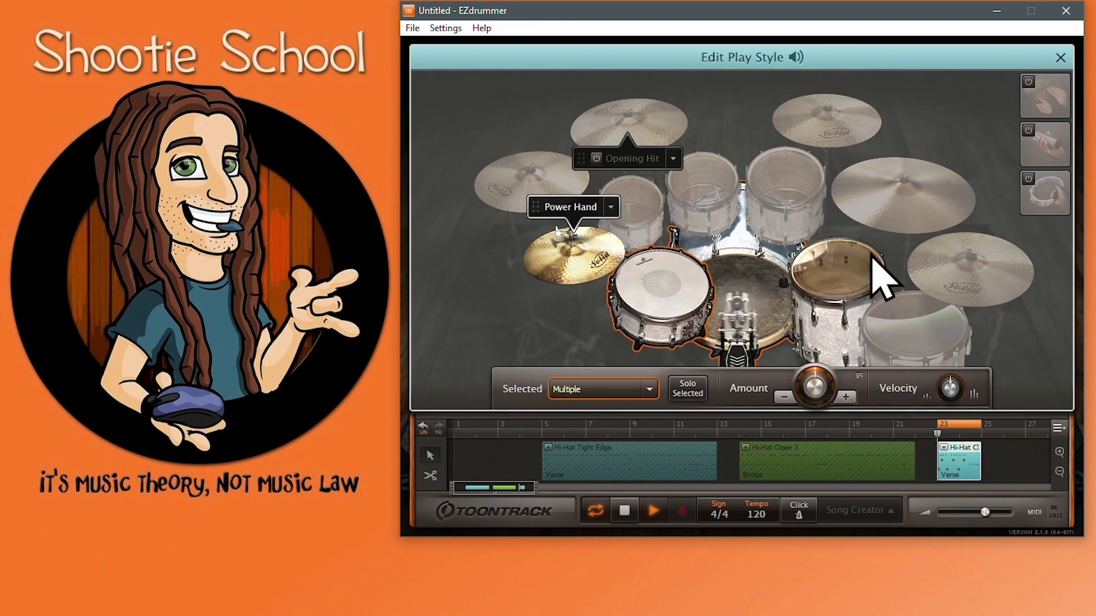
Step: Quantize Floortom 1 in the same block to 1/8 Triplet
{"action": "right_click", "coordinate": [835, 278]}
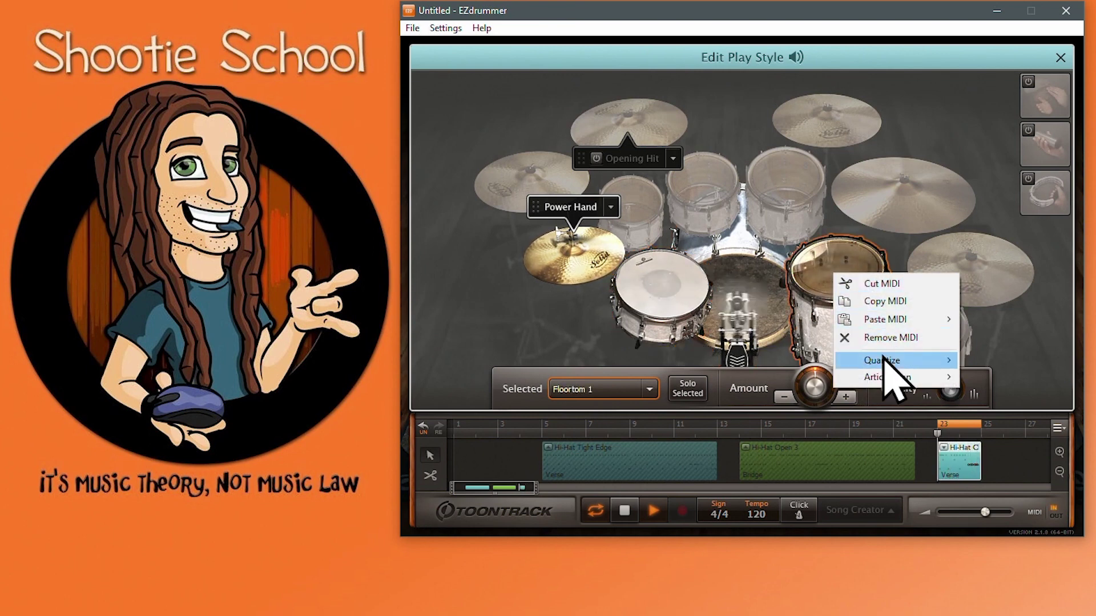
{"action": "mouse_move", "coordinate": [885, 366]}
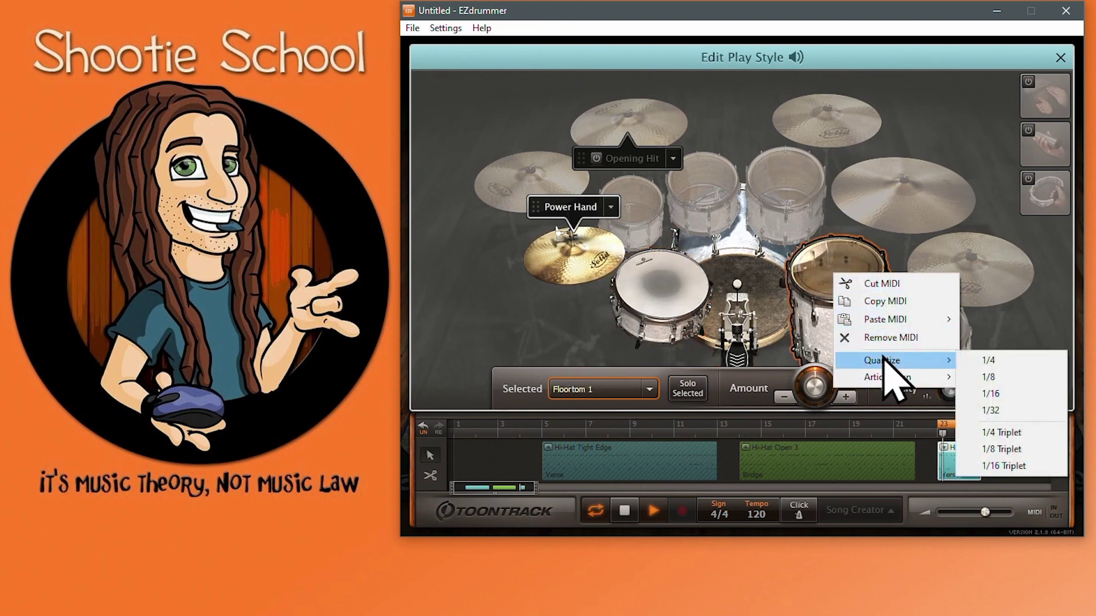
{"action": "left_click", "coordinate": [1001, 450]}
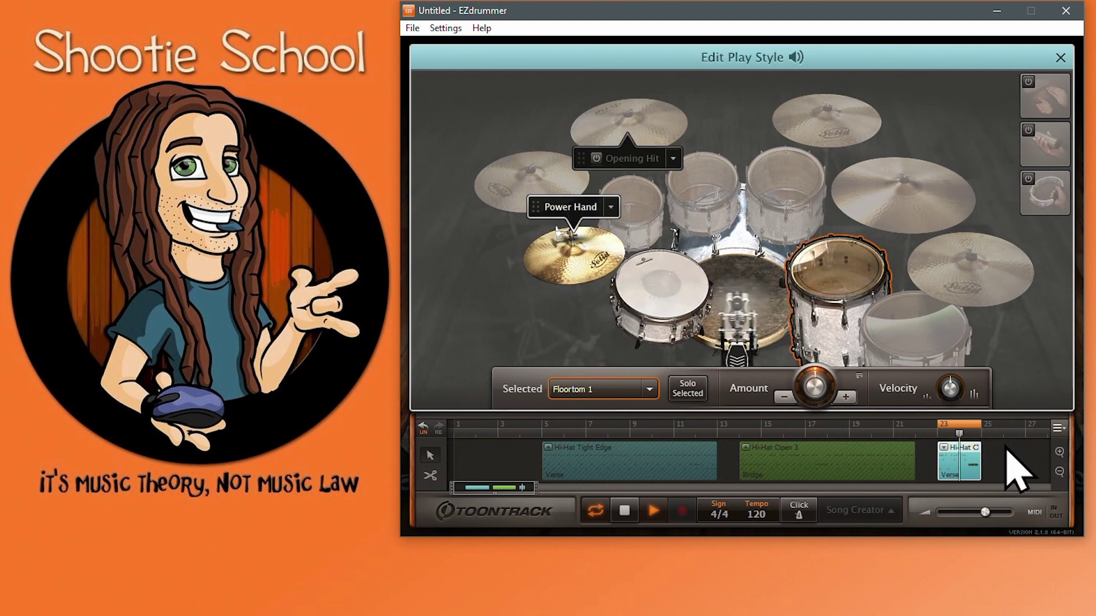
Step: Restart playback to listen to the quantized block, stop it and close Edit Play Style
{"action": "left_click", "coordinate": [624, 514]}
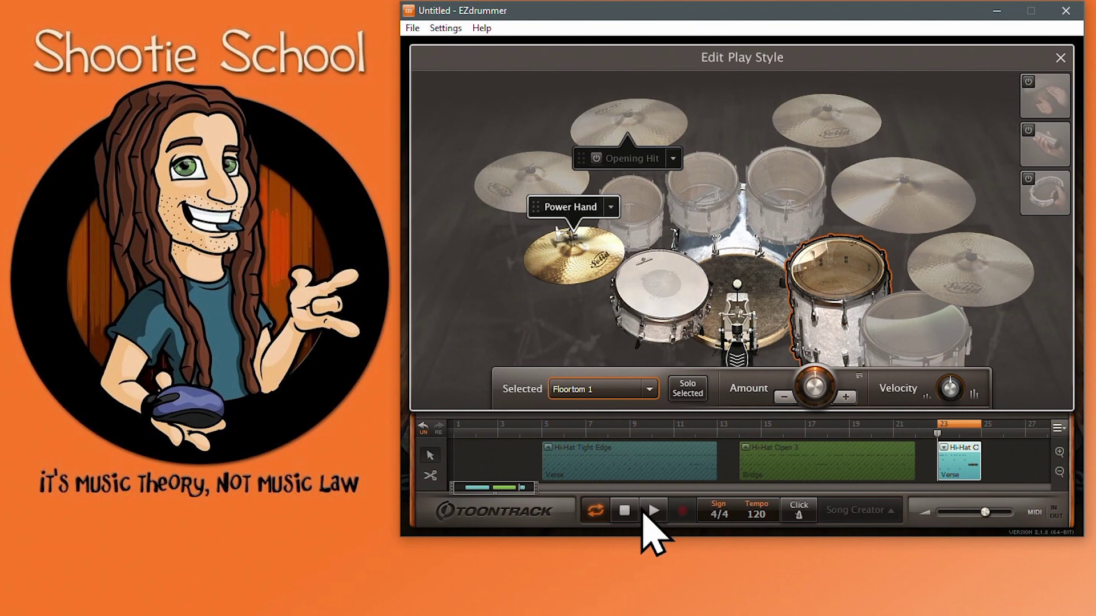
{"action": "left_click", "coordinate": [648, 511]}
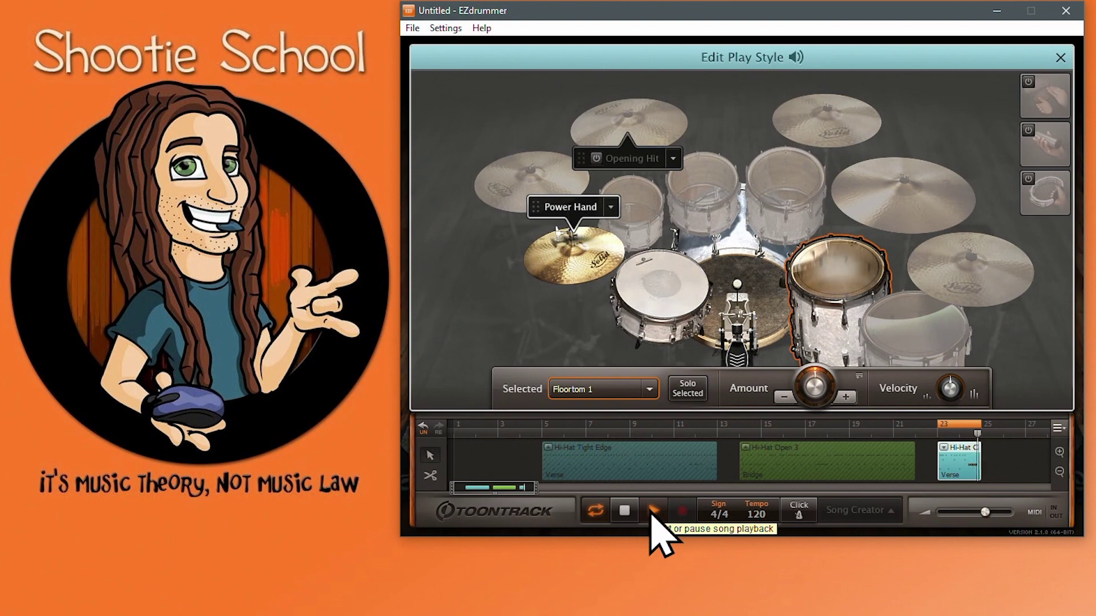
{"action": "left_click", "coordinate": [652, 511]}
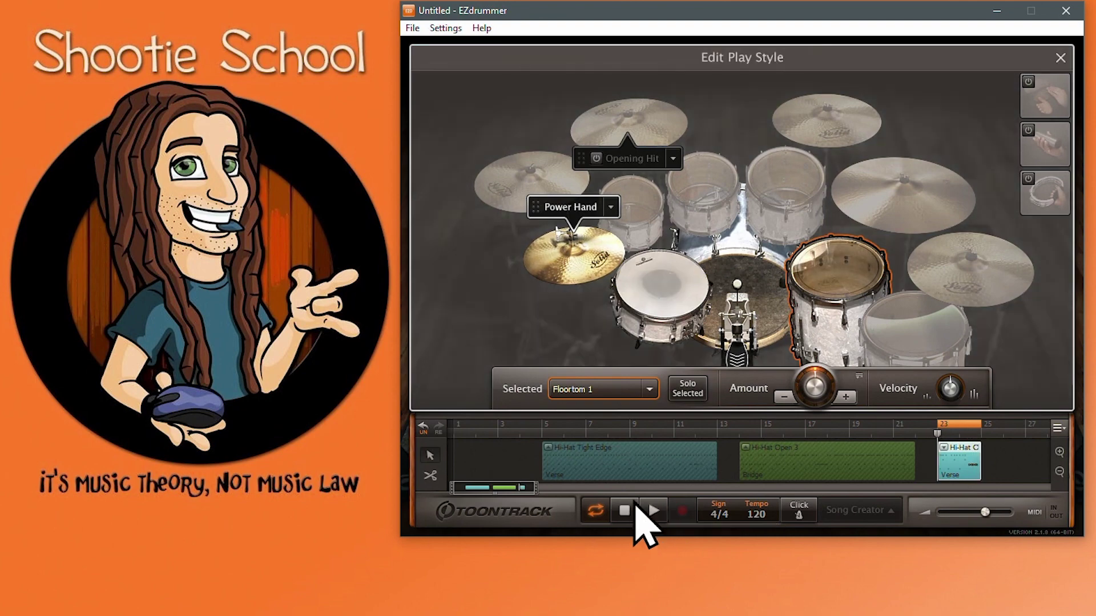
{"action": "left_click", "coordinate": [1060, 58]}
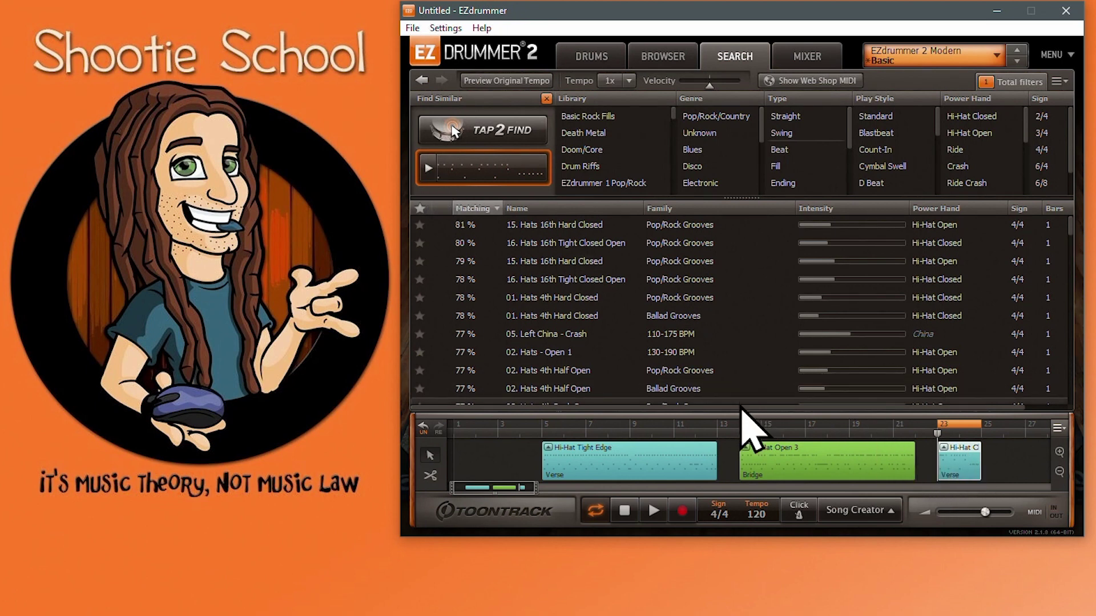
Step: Use the quantized block at bar 23 as the Find Similar pattern and open it in Tap2Find
{"action": "left_click", "coordinate": [975, 463]}
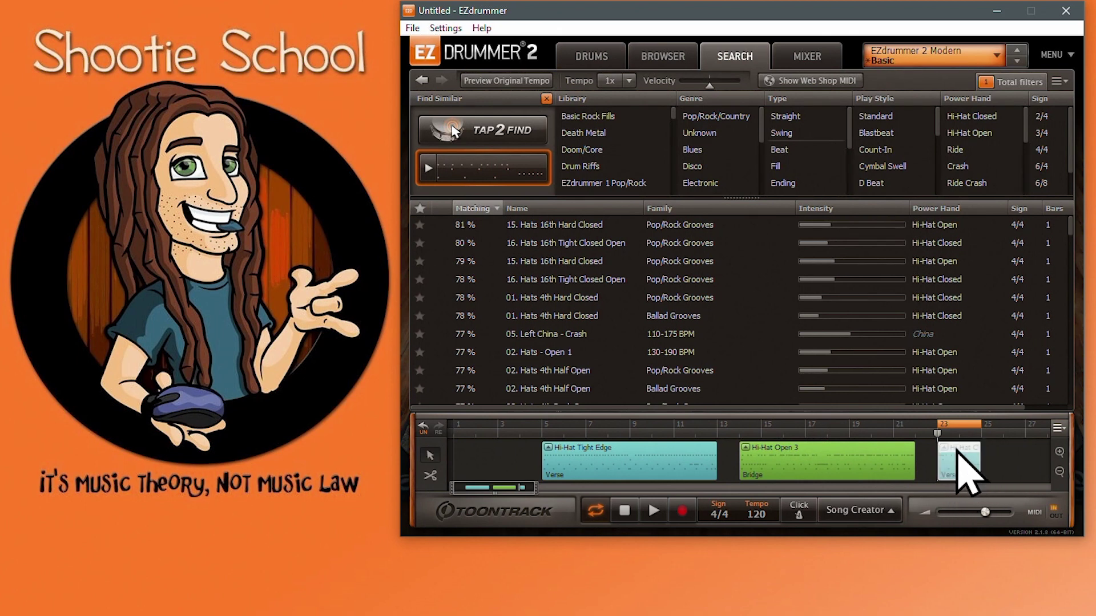
{"action": "left_click_drag", "start_coordinate": [957, 451], "coordinate": [484, 167]}
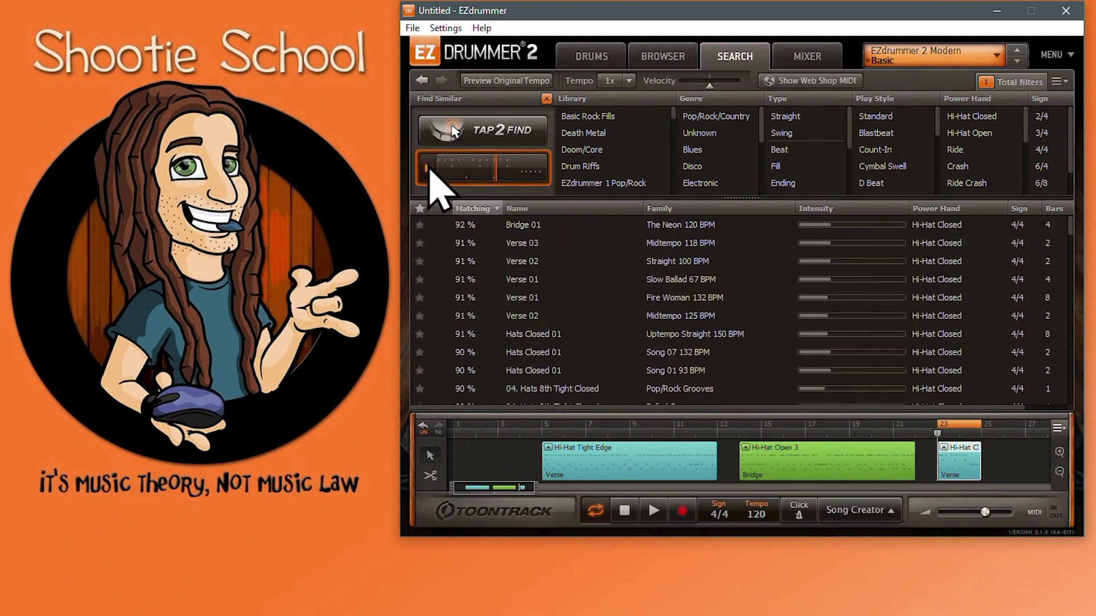
{"action": "left_click", "coordinate": [453, 130]}
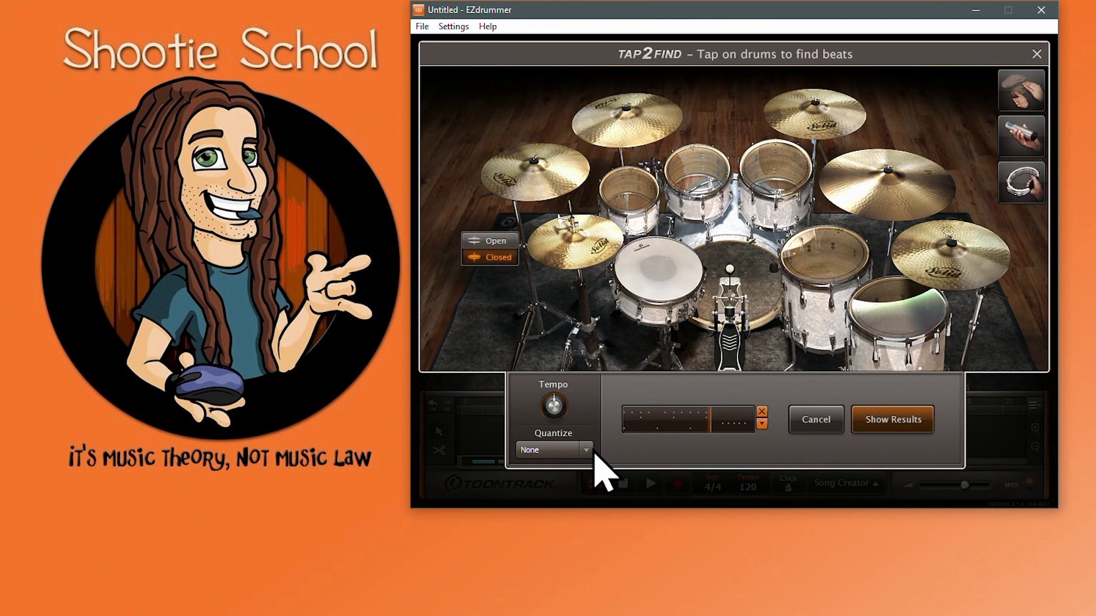
Step: Inspect the straight and triplet Quantize options in Tap2Find and keep Quantize at None
{"action": "left_click", "coordinate": [582, 475]}
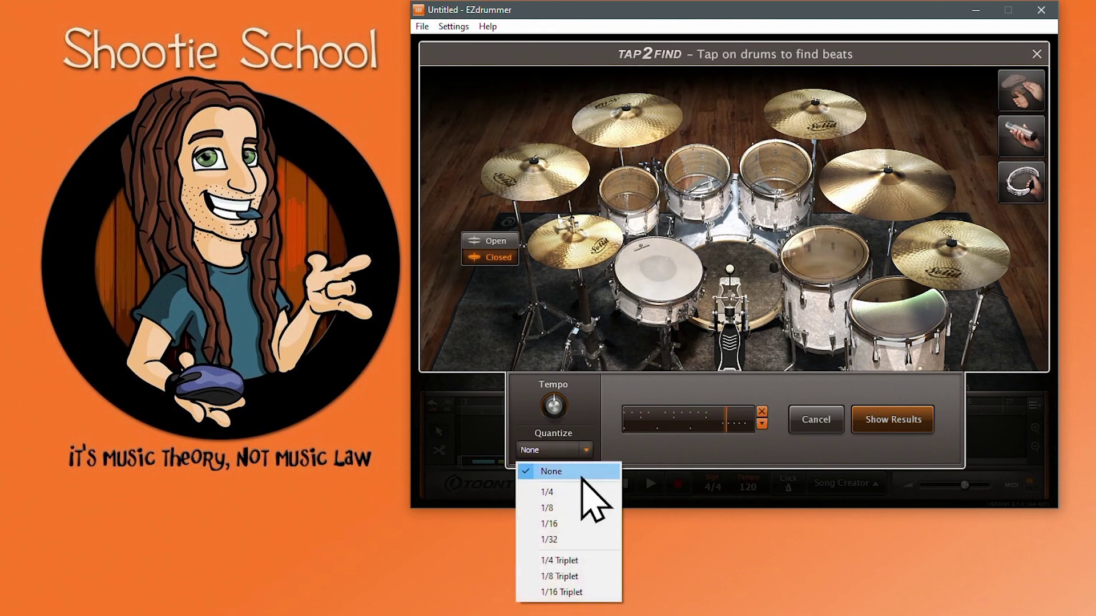
{"action": "left_click", "coordinate": [583, 392]}
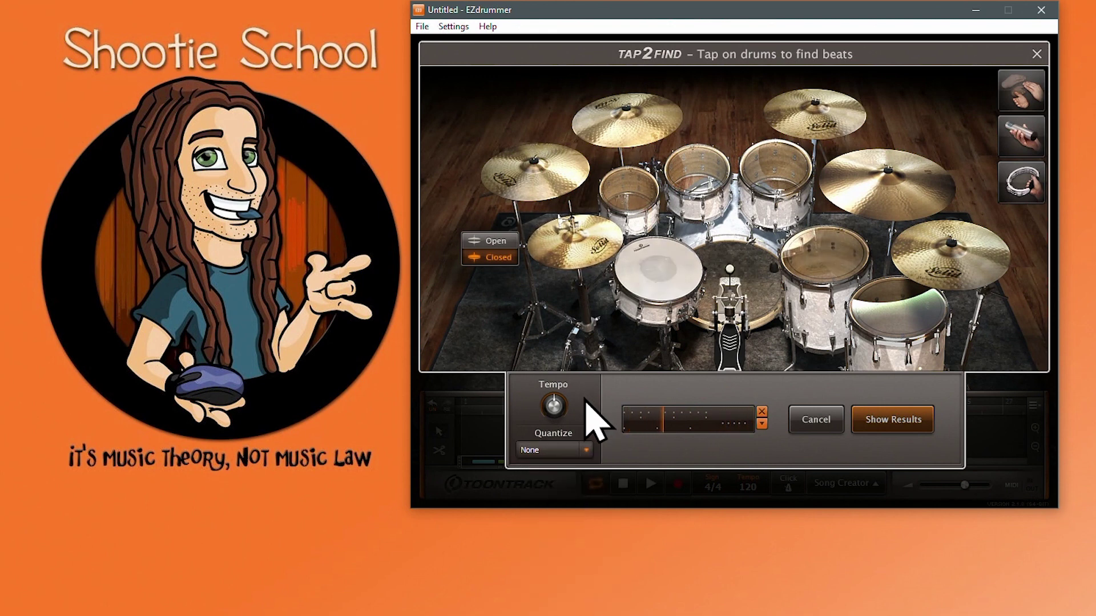
{"action": "left_click", "coordinate": [586, 450]}
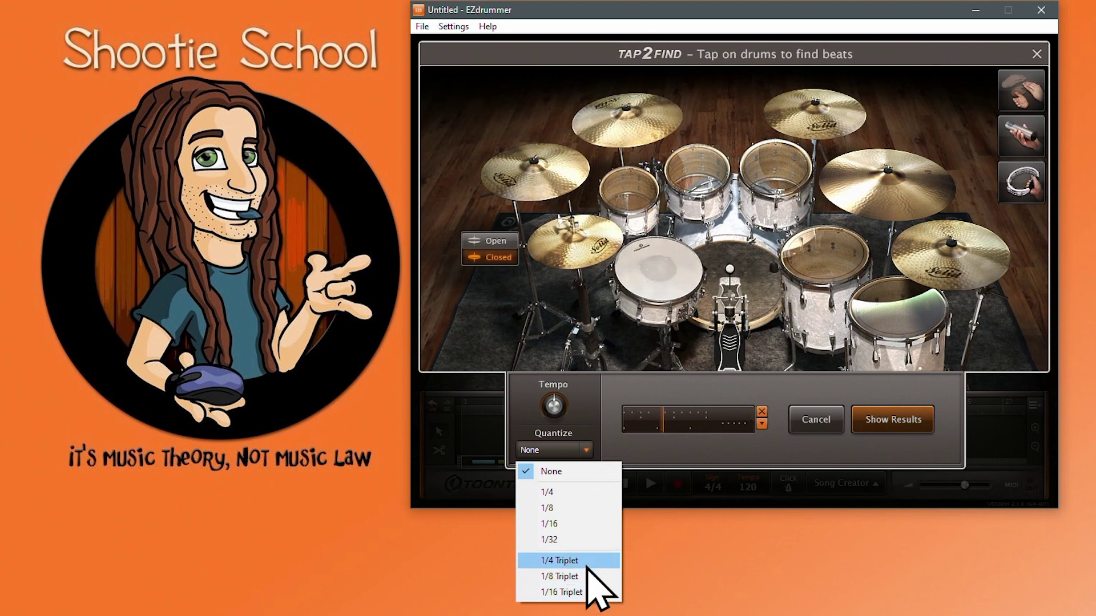
{"action": "left_click", "coordinate": [593, 396]}
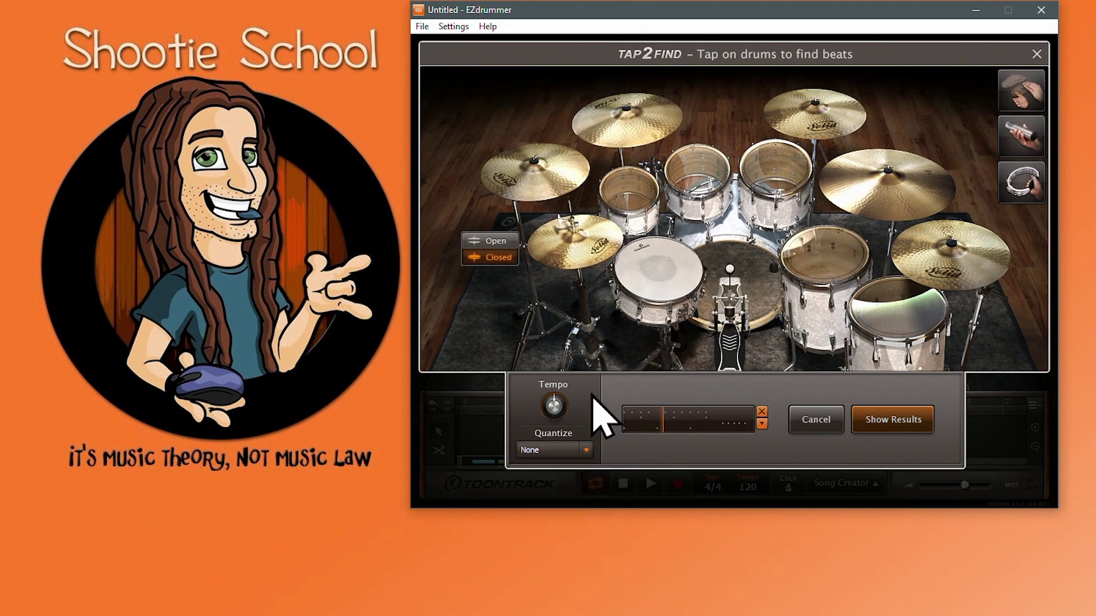
{"action": "left_click", "coordinate": [586, 450]}
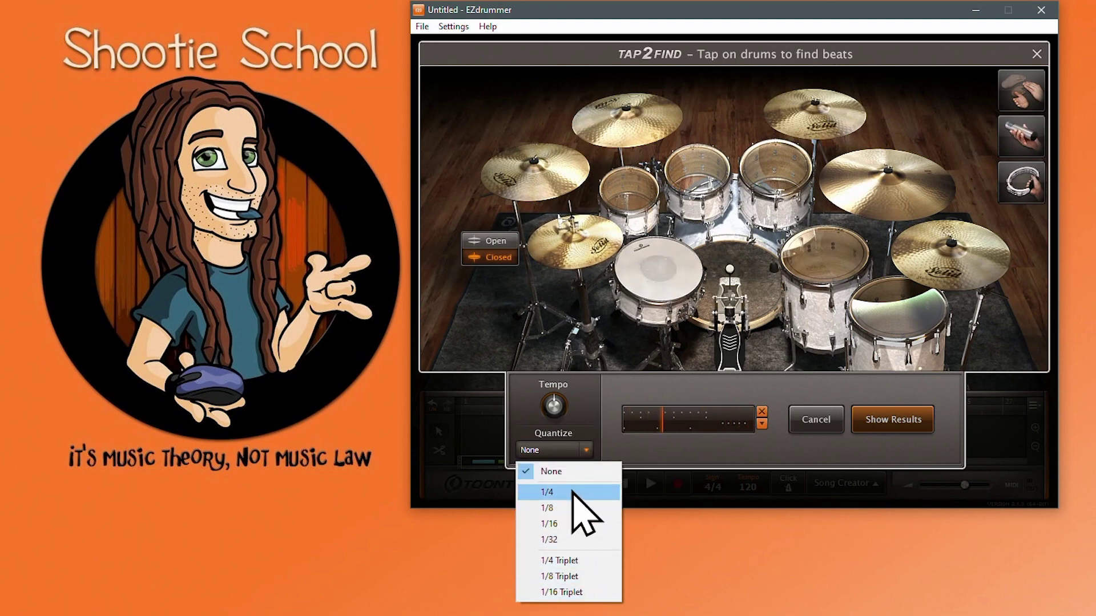
{"action": "left_click", "coordinate": [585, 471]}
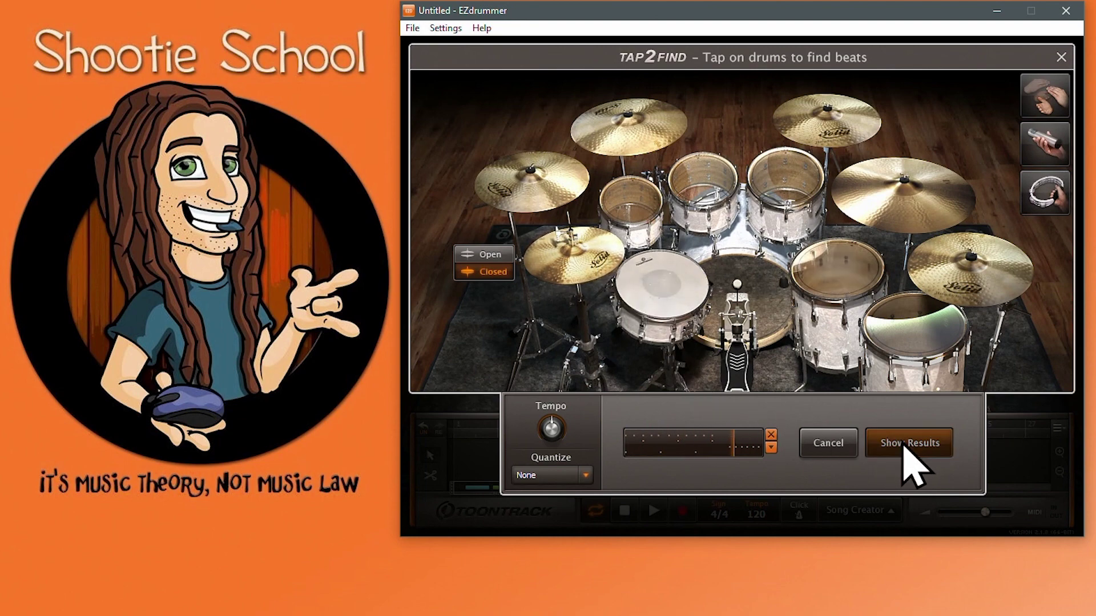
Step: Show the Tap2Find results and place the pattern on the song track at bar 27, after the quantized block
{"action": "left_click", "coordinate": [905, 445]}
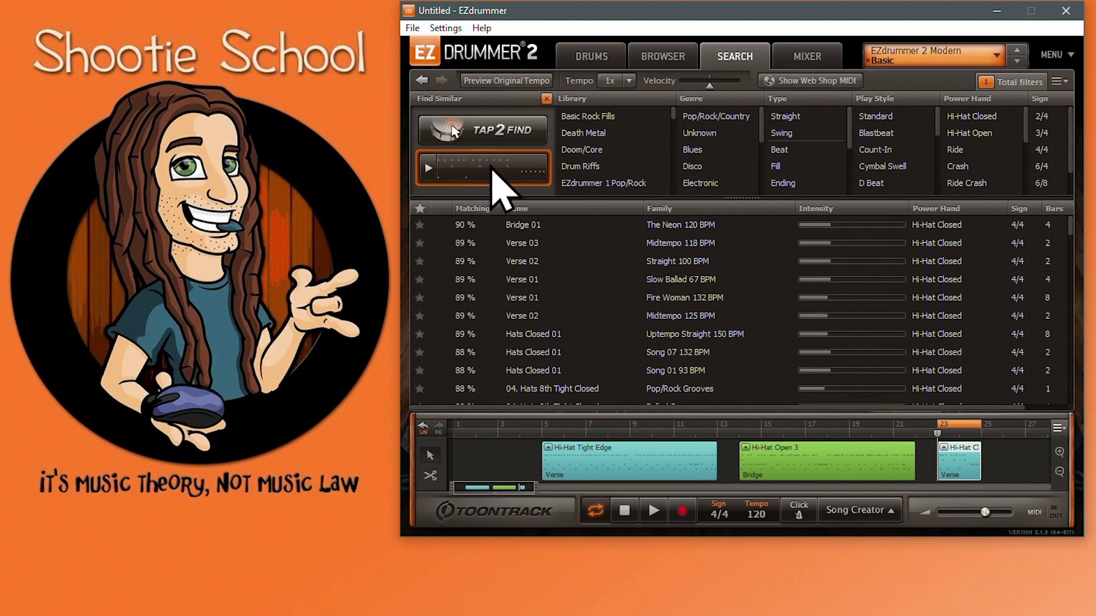
{"action": "left_click_drag", "start_coordinate": [492, 170], "coordinate": [1000, 443]}
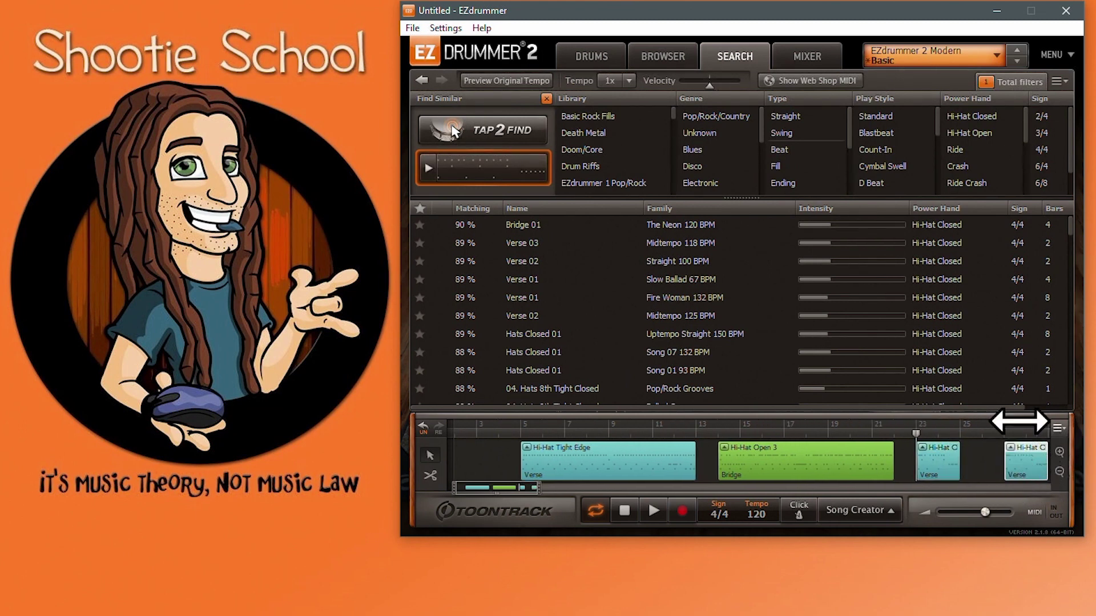
{"action": "left_click_drag", "start_coordinate": [1022, 423], "coordinate": [977, 456]}
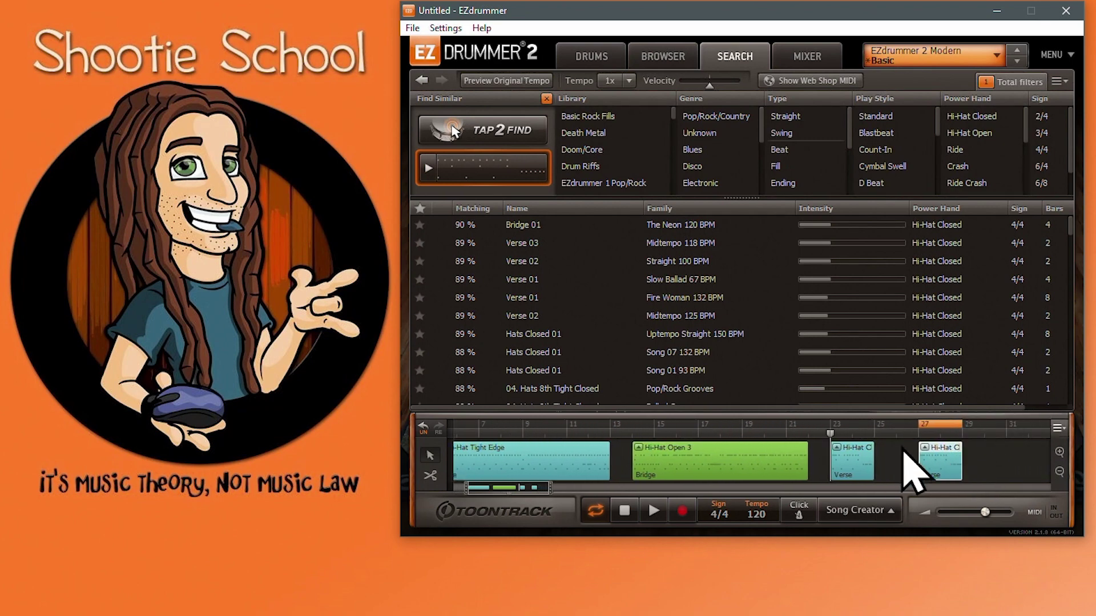
Step: Open the block at bar 27 in Edit Play Style, start playback and quantize its hi-hat to 1/8
{"action": "double_click", "coordinate": [927, 451]}
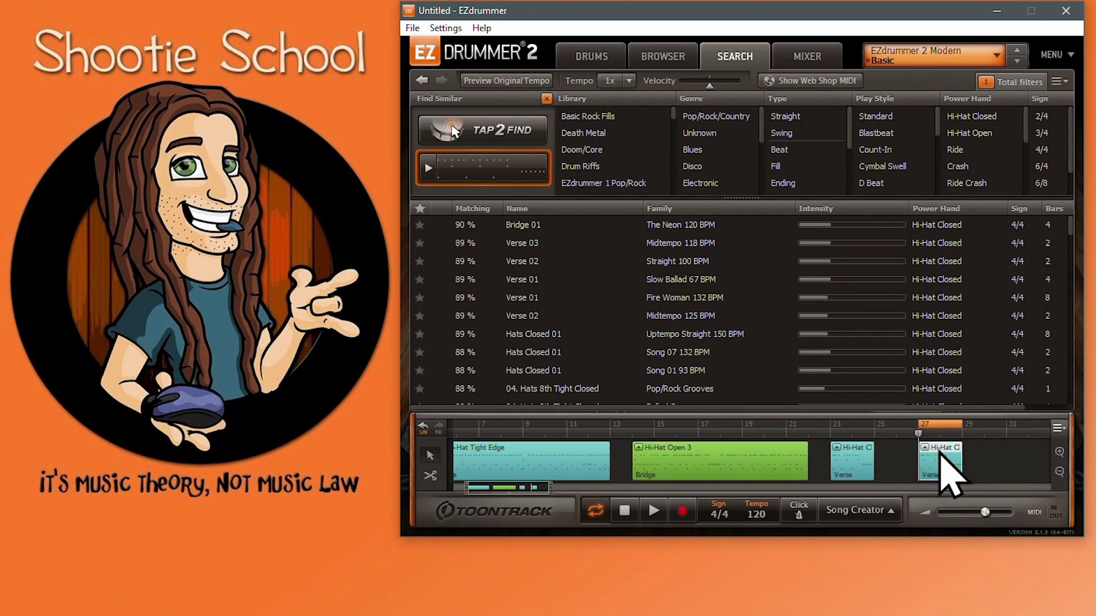
{"action": "left_click", "coordinate": [655, 511]}
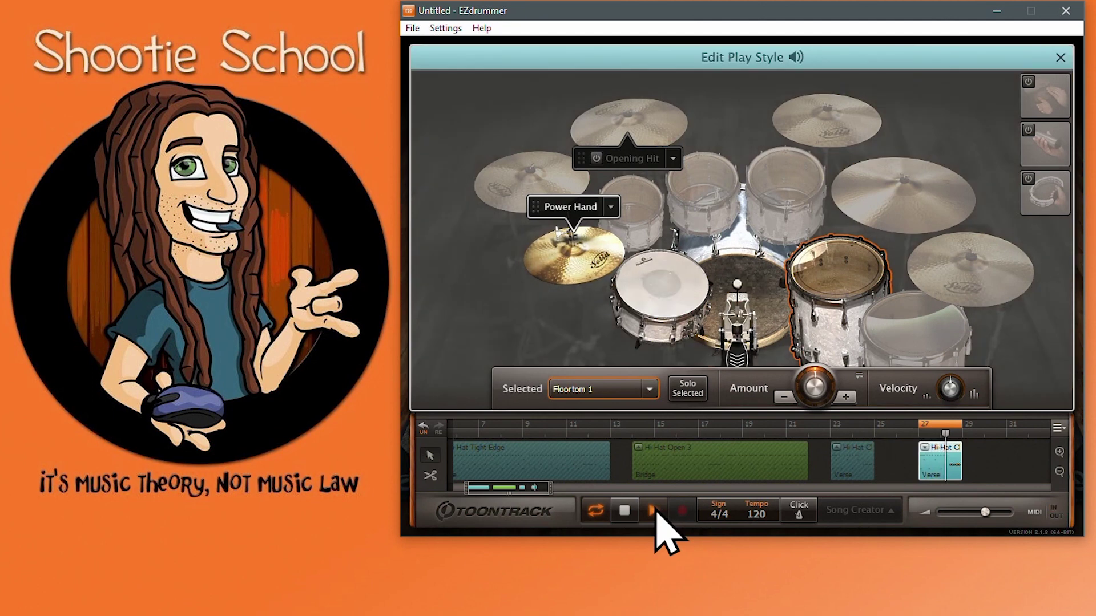
{"action": "right_click", "coordinate": [577, 266]}
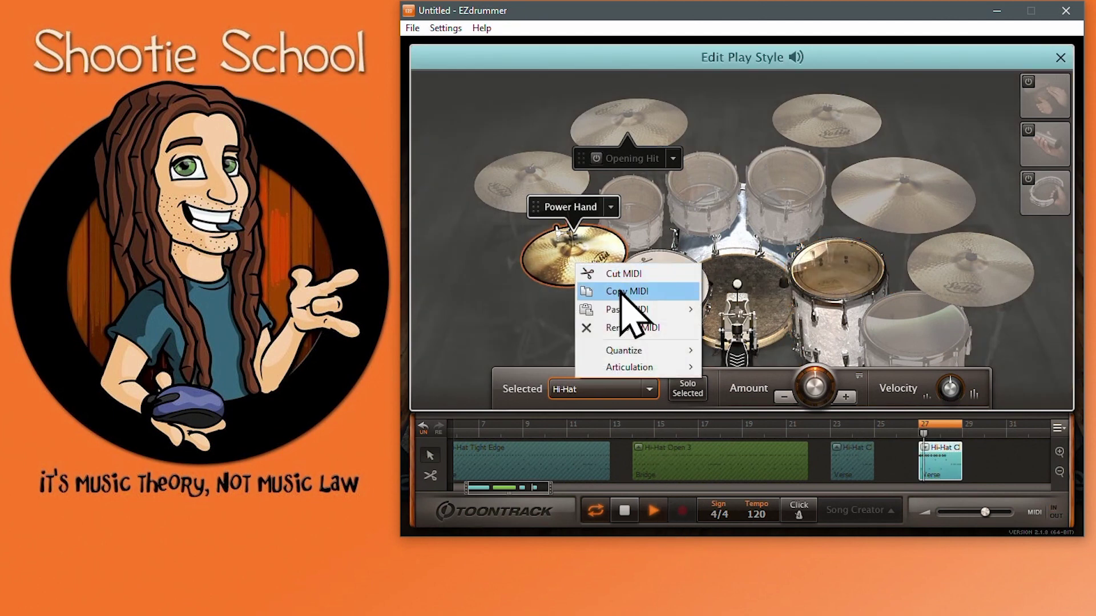
{"action": "mouse_move", "coordinate": [639, 351]}
{"action": "left_click", "coordinate": [757, 369]}
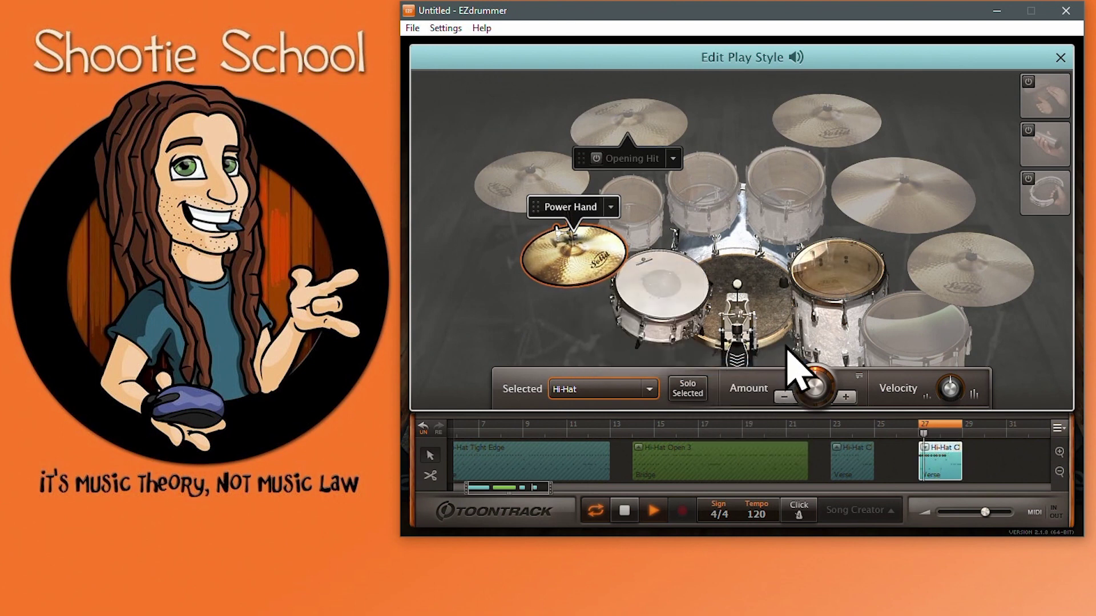
Step: Quantize Floortom 1 of the bar 27 block to 1/8 Triplet and close Edit Play Style
{"action": "right_click", "coordinate": [838, 268]}
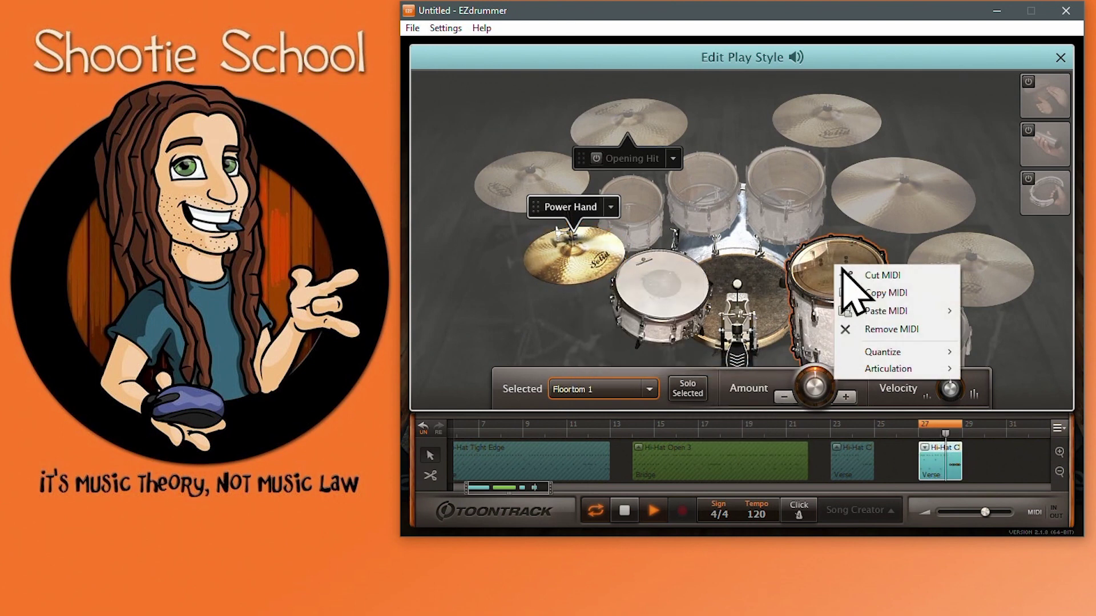
{"action": "mouse_move", "coordinate": [902, 354]}
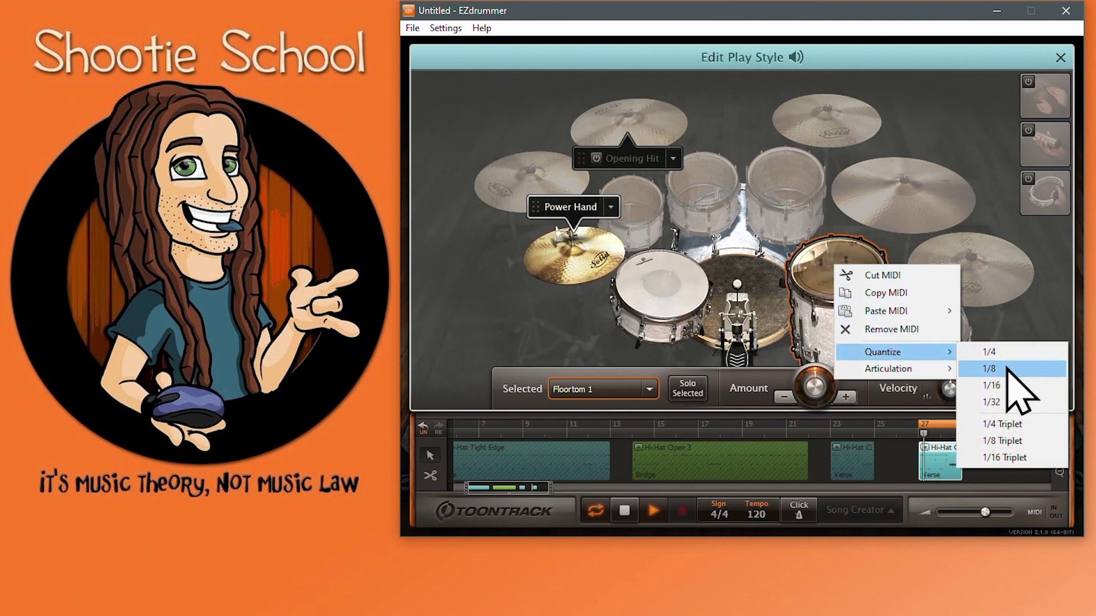
{"action": "left_click", "coordinate": [999, 442]}
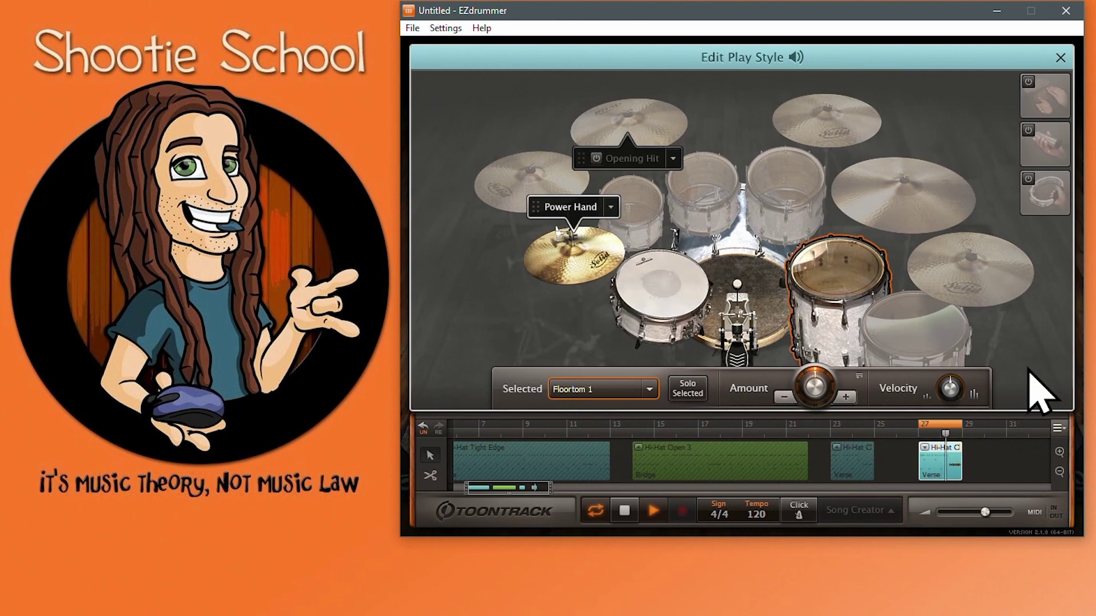
{"action": "left_click", "coordinate": [1059, 57]}
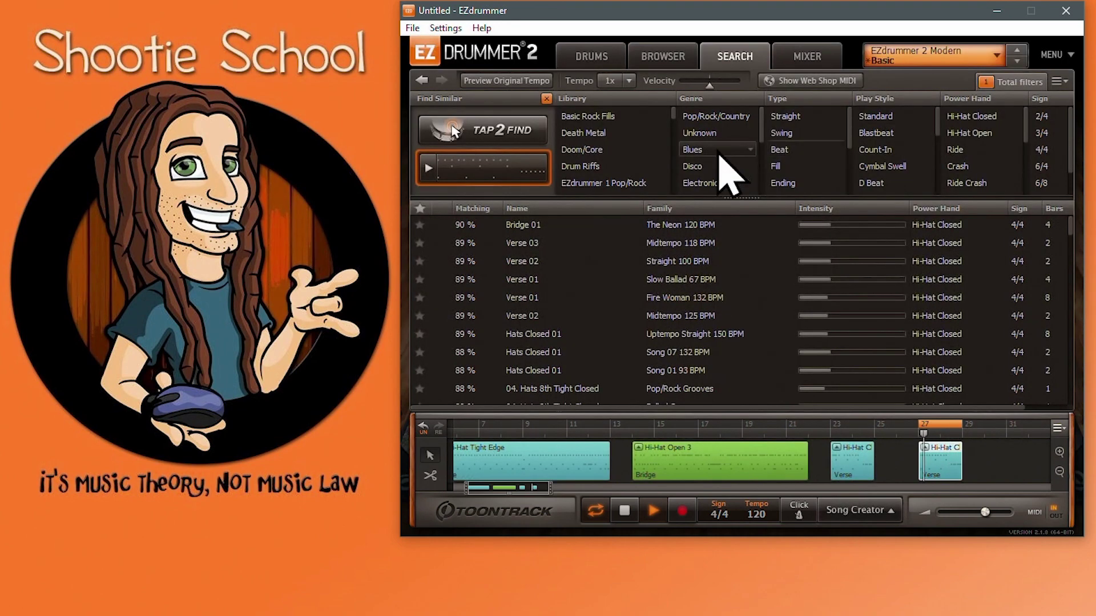
Step: Look at the tapped pattern in Tap2Find once more, keep its settings and return to the search results
{"action": "left_click", "coordinate": [502, 133]}
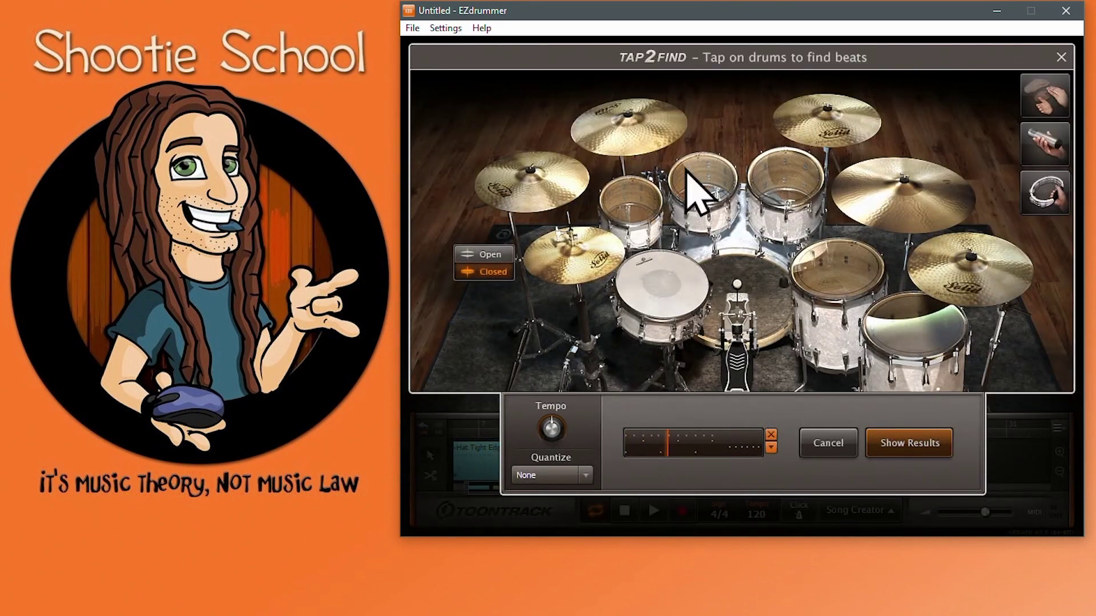
{"action": "left_click", "coordinate": [1061, 57]}
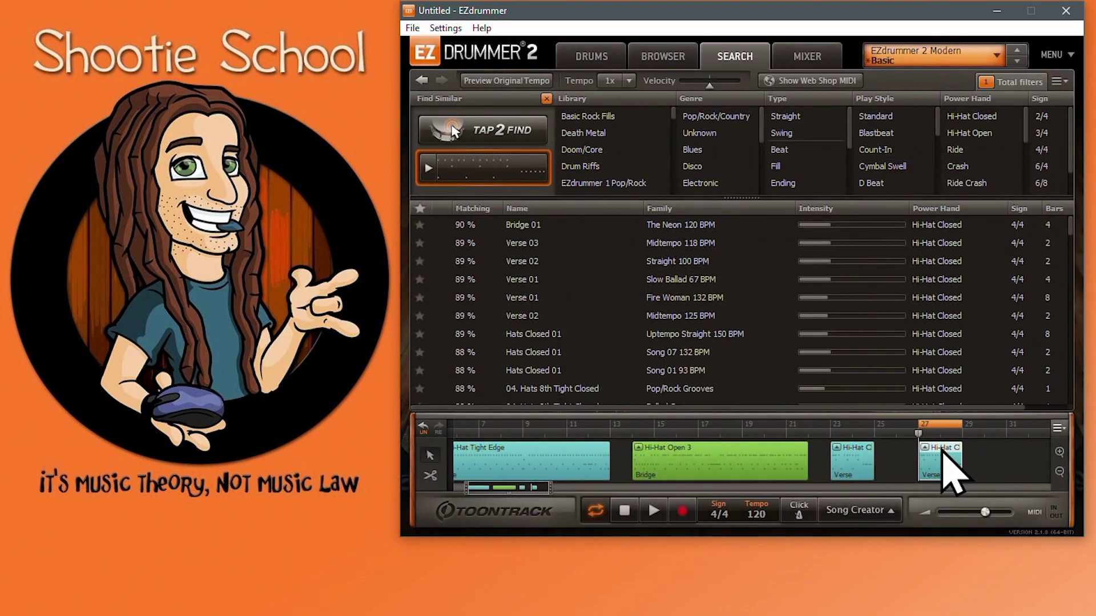
Step: Turn on the Opening Hit for the bar 27 block in Edit Play Style, audition it and close the editor
{"action": "double_click", "coordinate": [943, 453]}
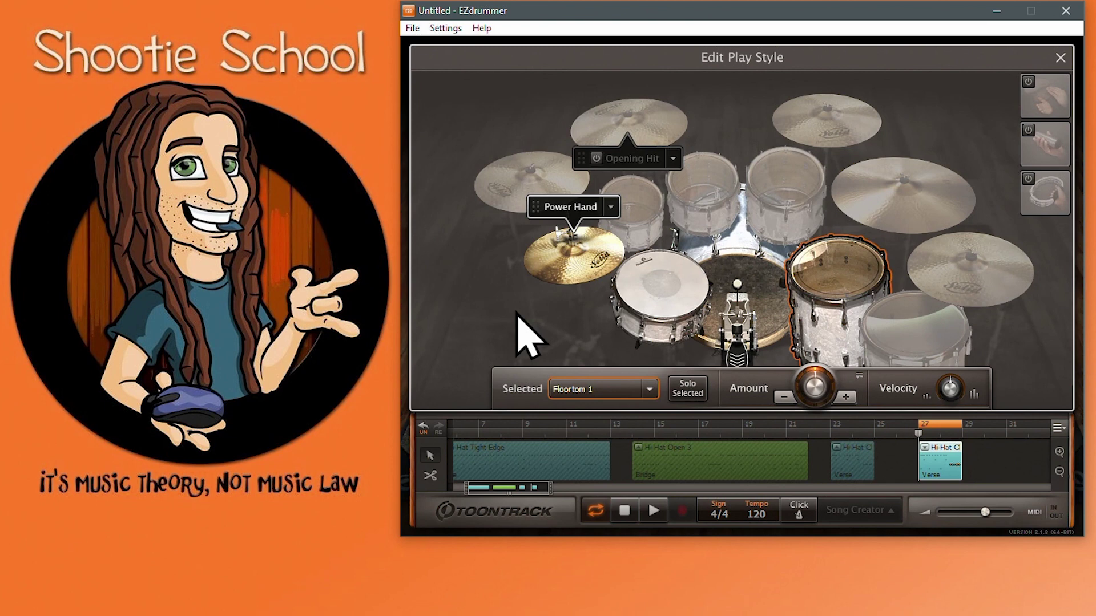
{"action": "left_click", "coordinate": [596, 158]}
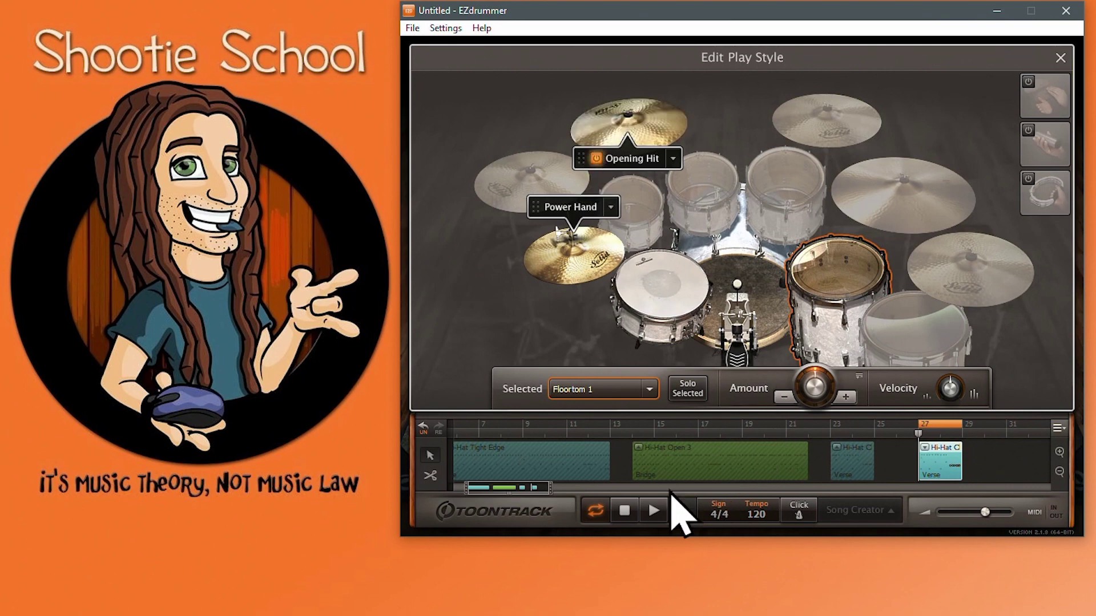
{"action": "left_click", "coordinate": [654, 511]}
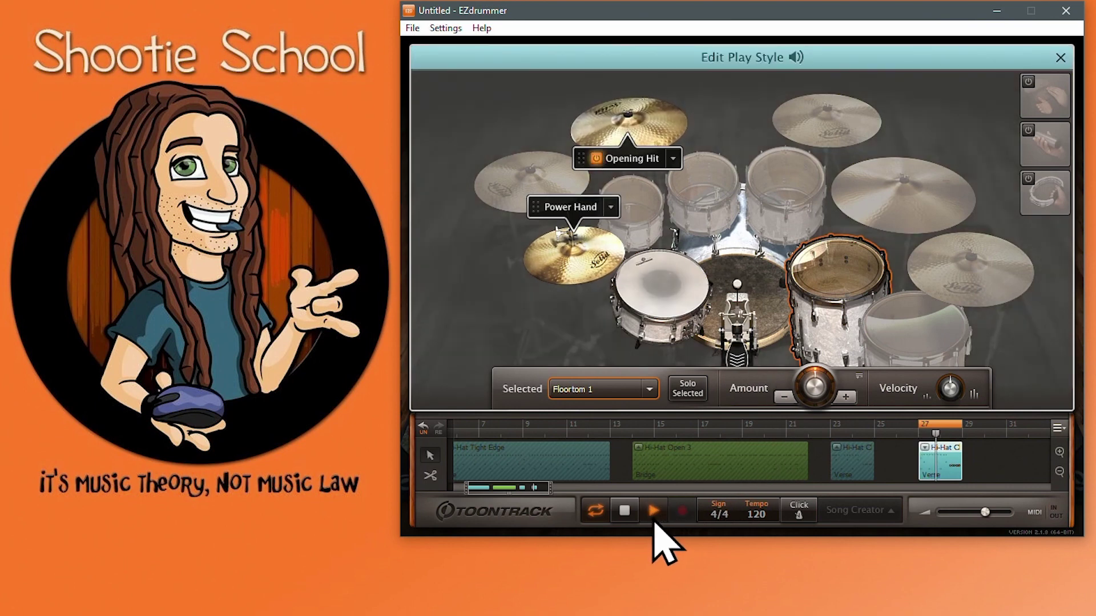
{"action": "left_click", "coordinate": [625, 511]}
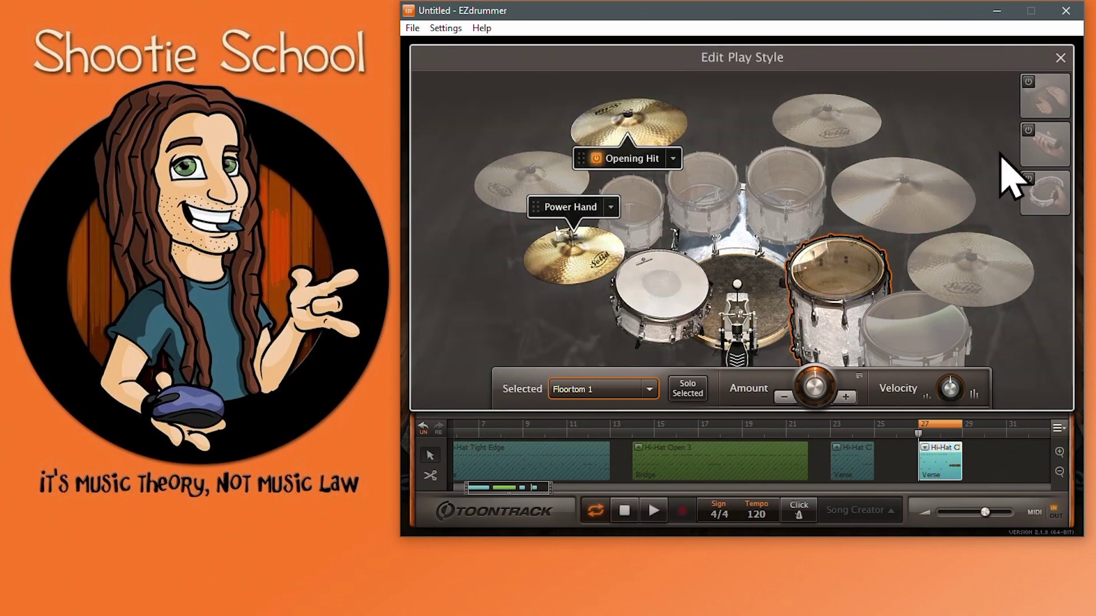
{"action": "left_click", "coordinate": [1060, 58]}
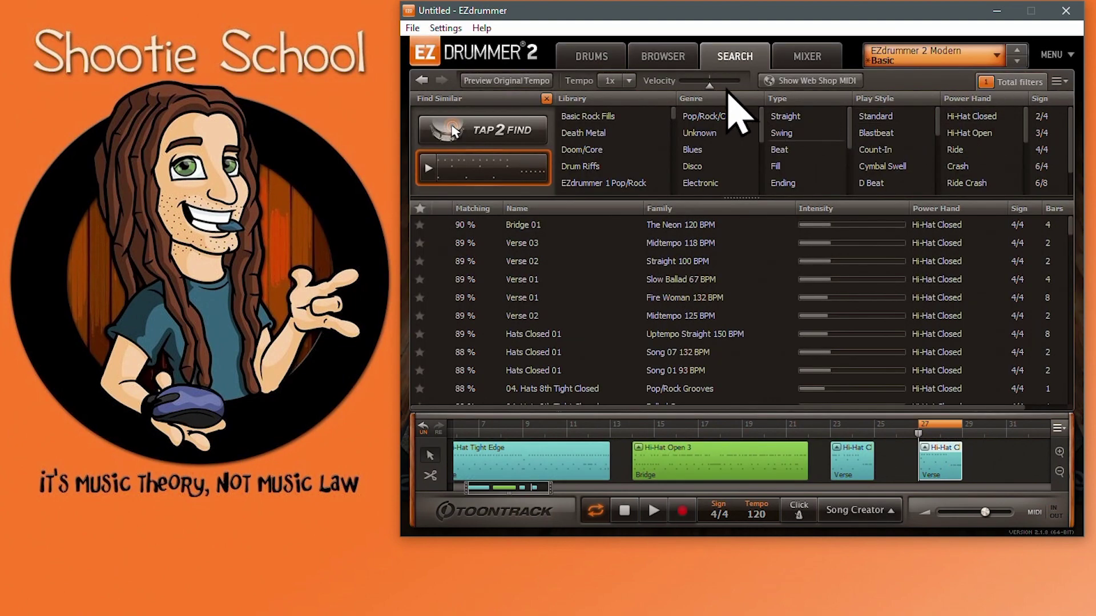
Step: Place Variation 03 of the Slow Rock 75 BPM Chorus at bar 31, open it in Edit Play Style and play it
{"action": "left_click", "coordinate": [664, 57]}
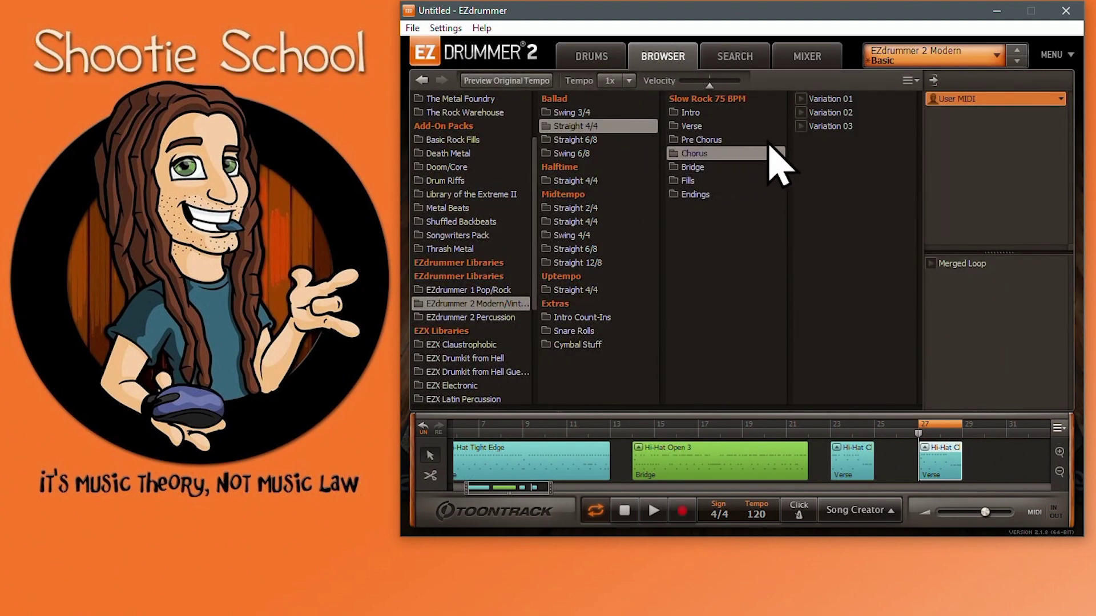
{"action": "mouse_move", "coordinate": [825, 126]}
{"action": "left_mouse_down"}
{"action": "mouse_move", "coordinate": [895, 274]}
{"action": "mouse_move", "coordinate": [1013, 464]}
{"action": "mouse_move", "coordinate": [1006, 427]}
{"action": "mouse_move", "coordinate": [1052, 423]}
{"action": "left_mouse_up"}
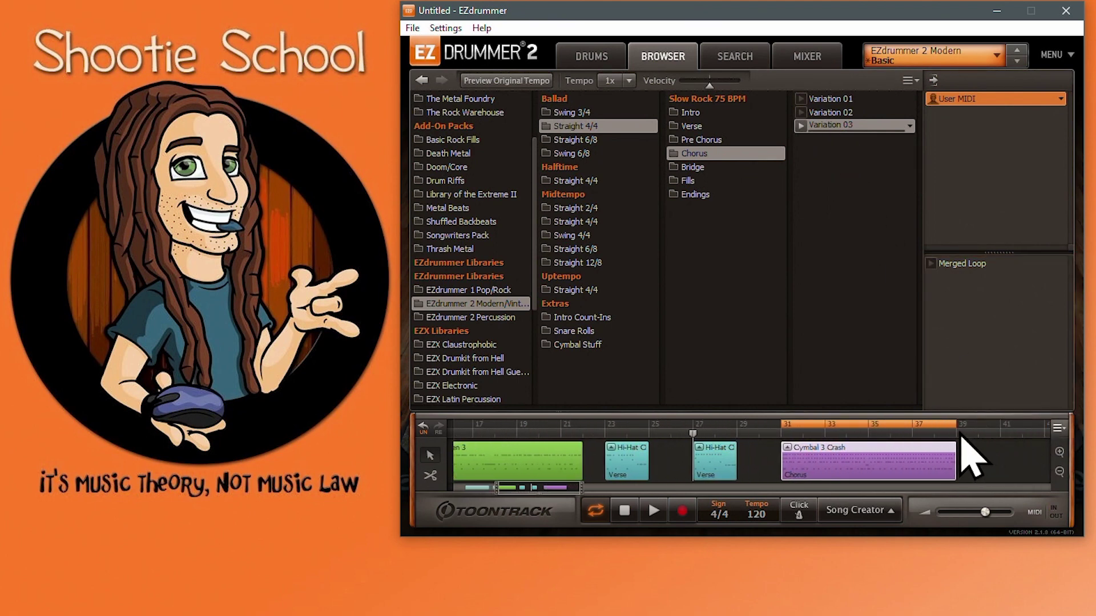
{"action": "double_click", "coordinate": [832, 455]}
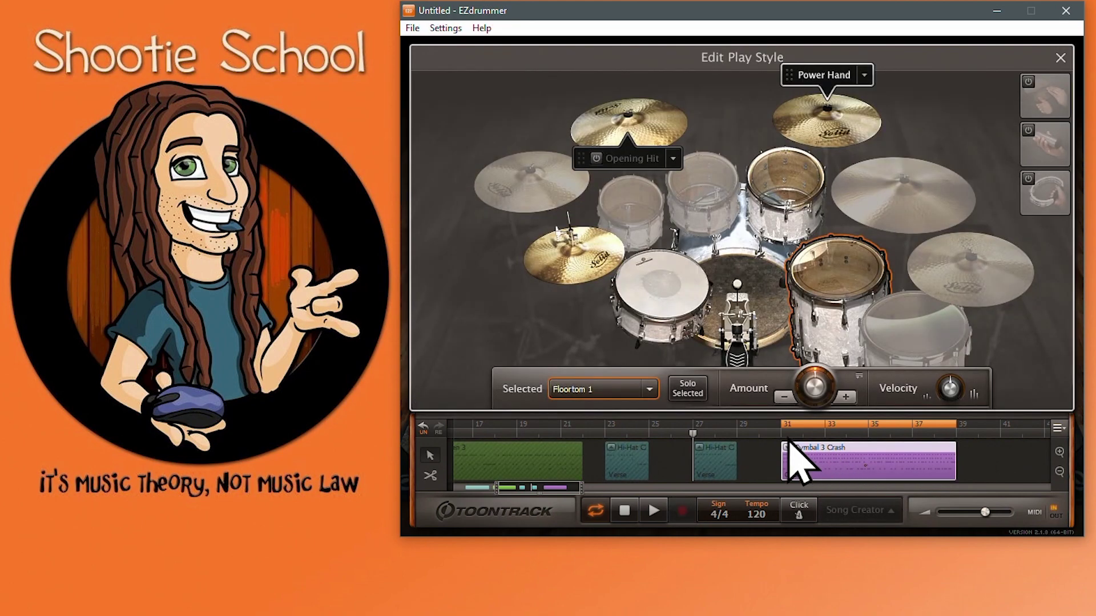
{"action": "left_click", "coordinate": [654, 511]}
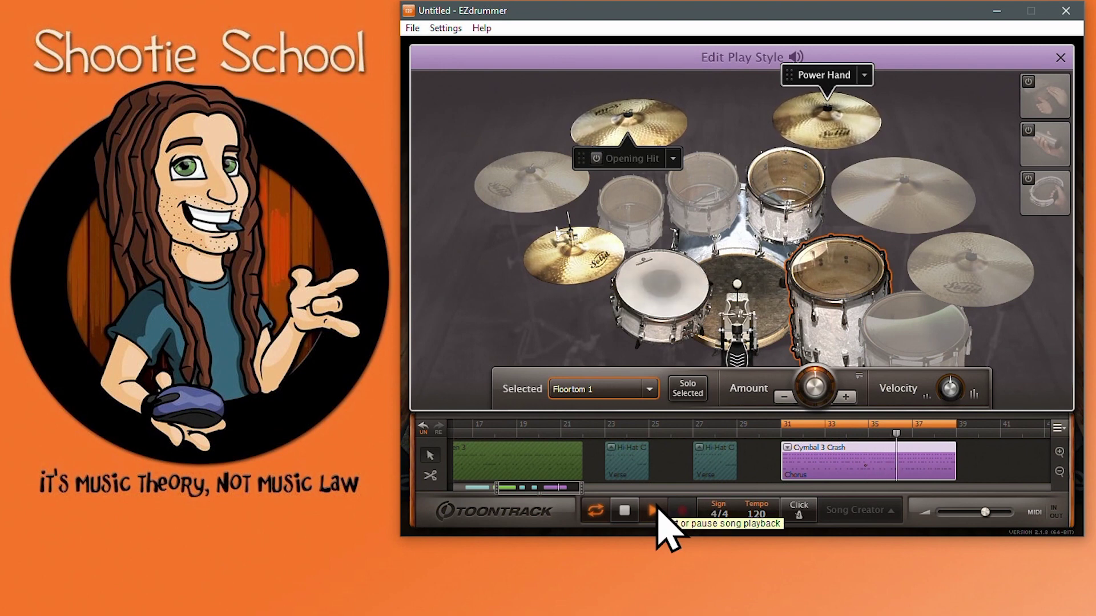
Step: Select All Playing Drums of the chorus block and try quantizing them to 1/4
{"action": "left_click", "coordinate": [650, 389]}
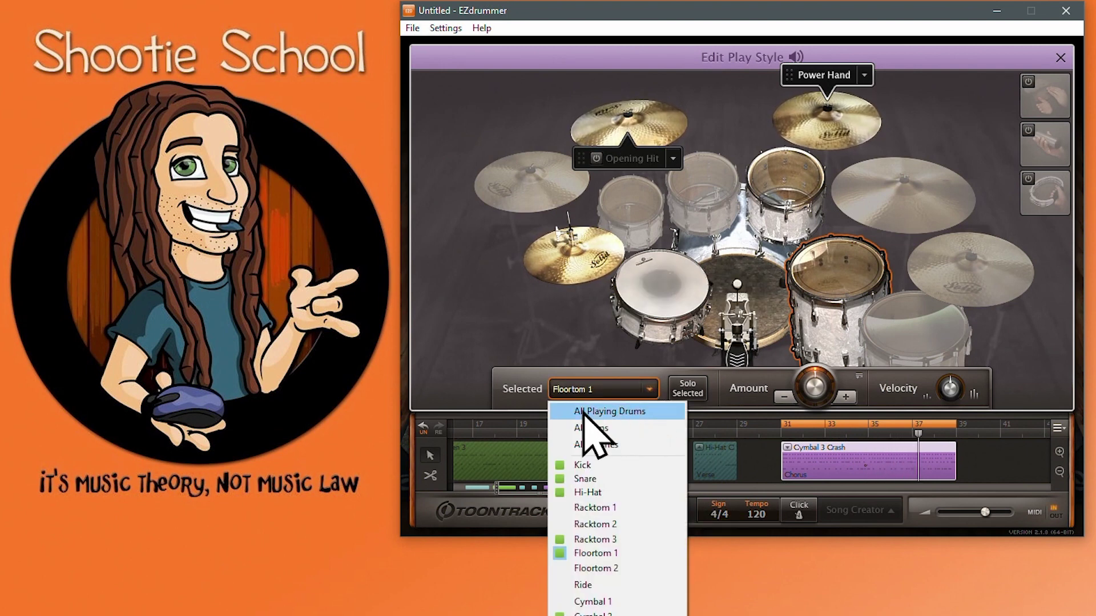
{"action": "left_click", "coordinate": [638, 412]}
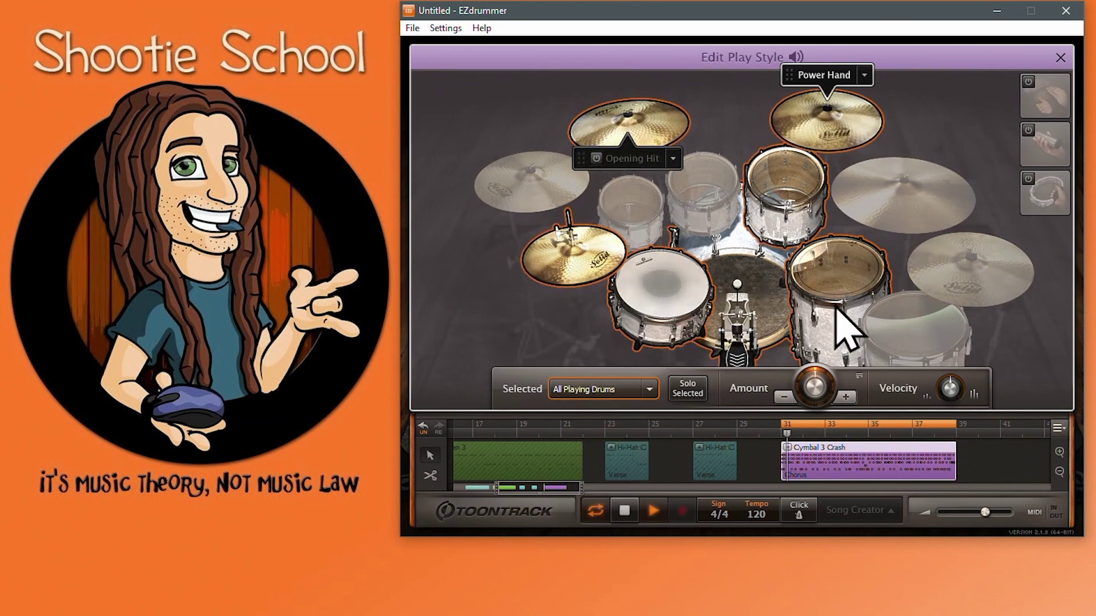
{"action": "right_click", "coordinate": [676, 297]}
{"action": "mouse_move", "coordinate": [749, 377]}
{"action": "left_click", "coordinate": [828, 386]}
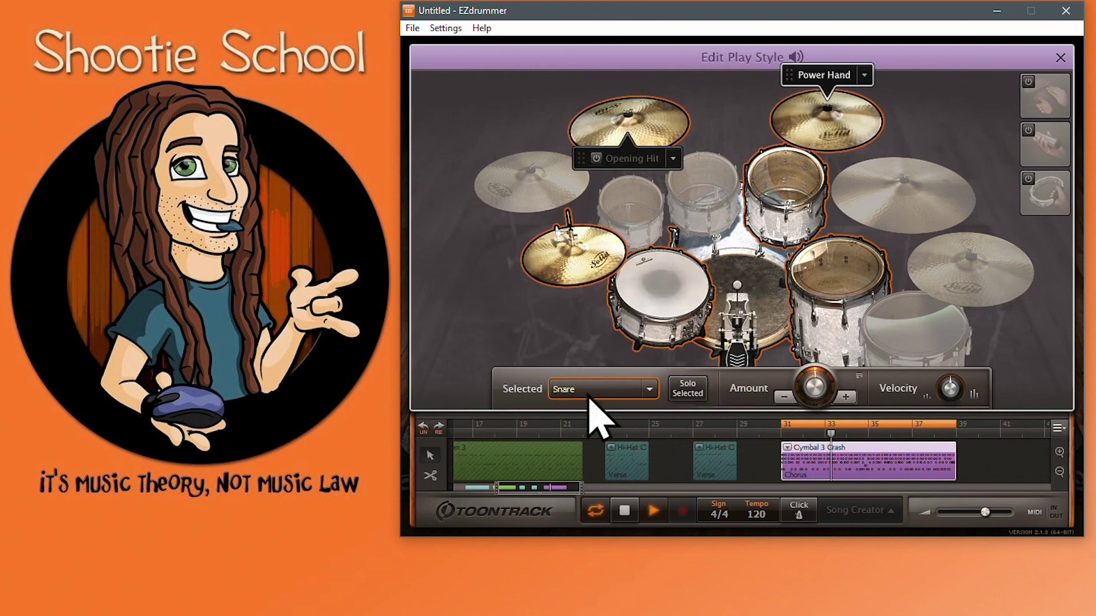
Step: Quantize all the playing drums of the chorus block to 1/8, listen to the result and stop playback
{"action": "right_click", "coordinate": [660, 296]}
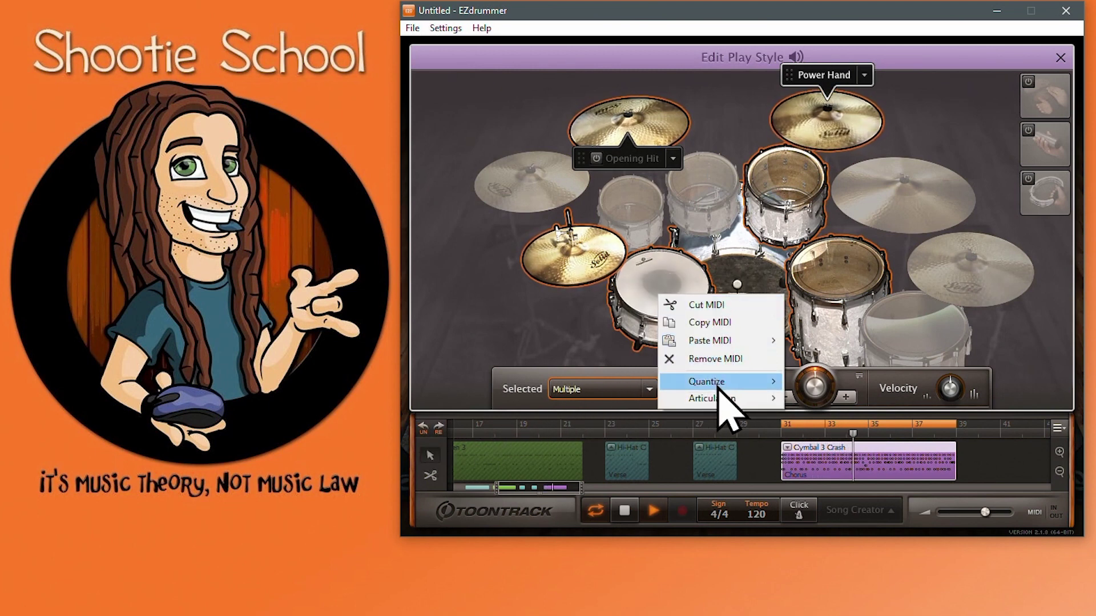
{"action": "mouse_move", "coordinate": [736, 381]}
{"action": "left_click", "coordinate": [836, 398]}
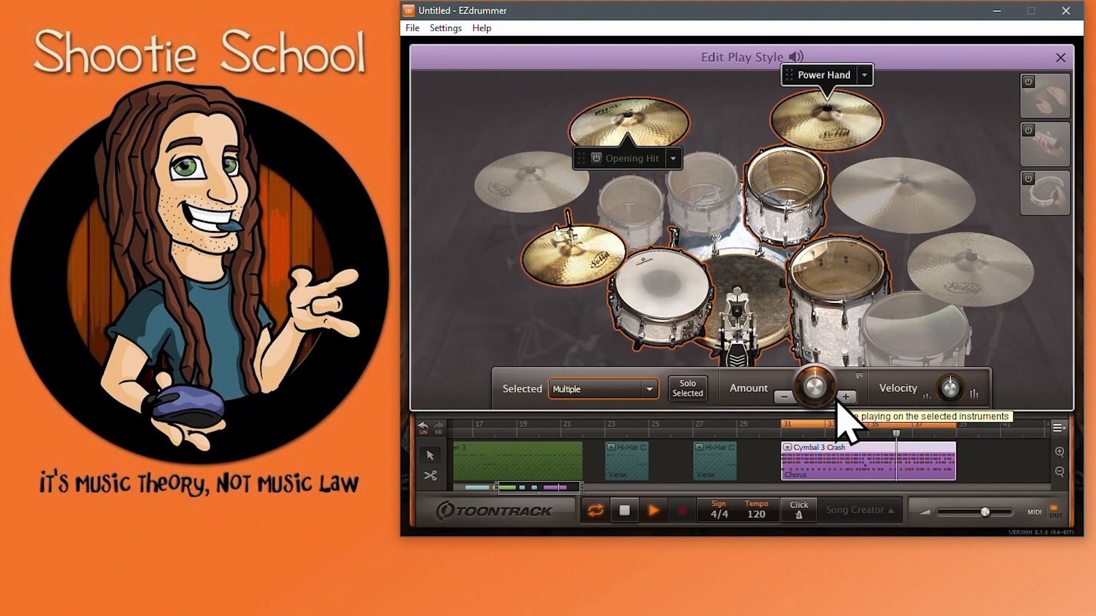
{"action": "left_click", "coordinate": [626, 512]}
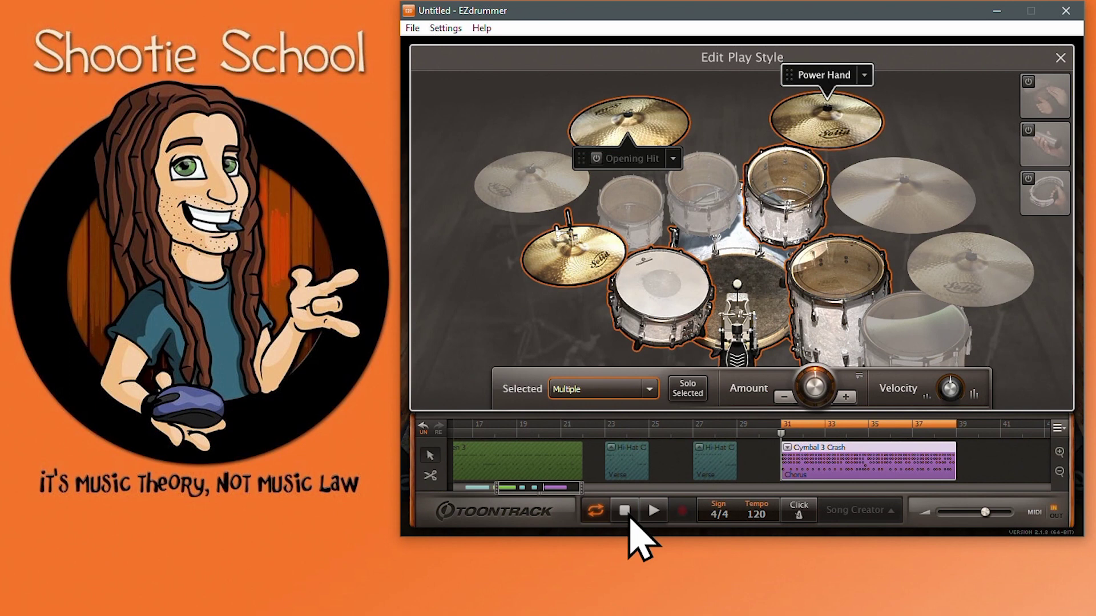
Step: Select all the blocks on the song track and remove them
{"action": "scroll", "coordinate": [676, 465], "scroll_direction": "down", "scroll_amount": 5}
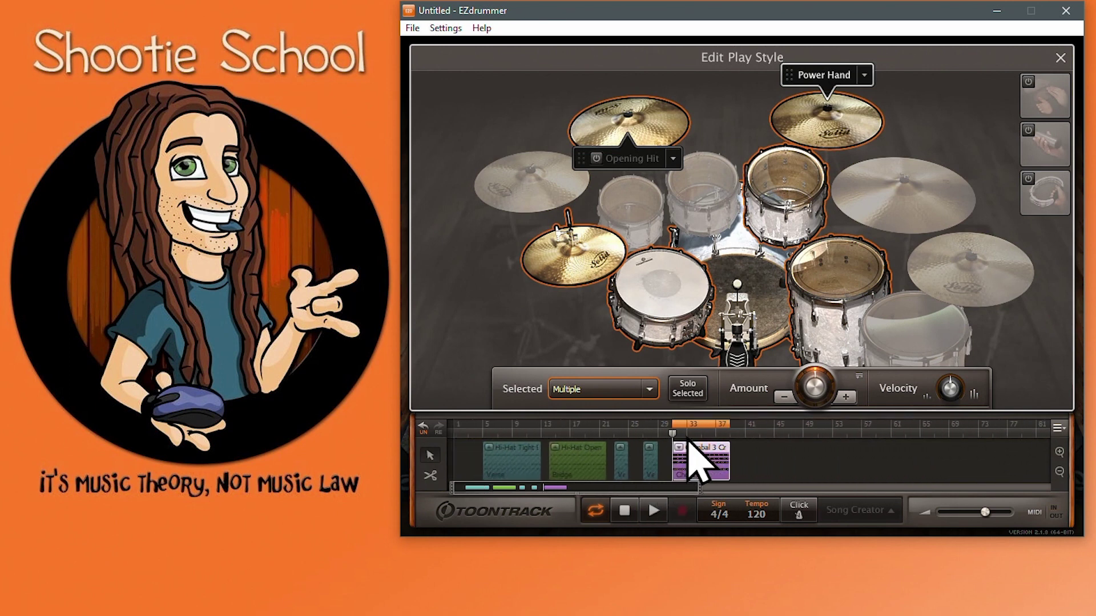
{"action": "left_click_drag", "start_coordinate": [749, 458], "coordinate": [494, 461]}
{"action": "right_click", "coordinate": [495, 461]}
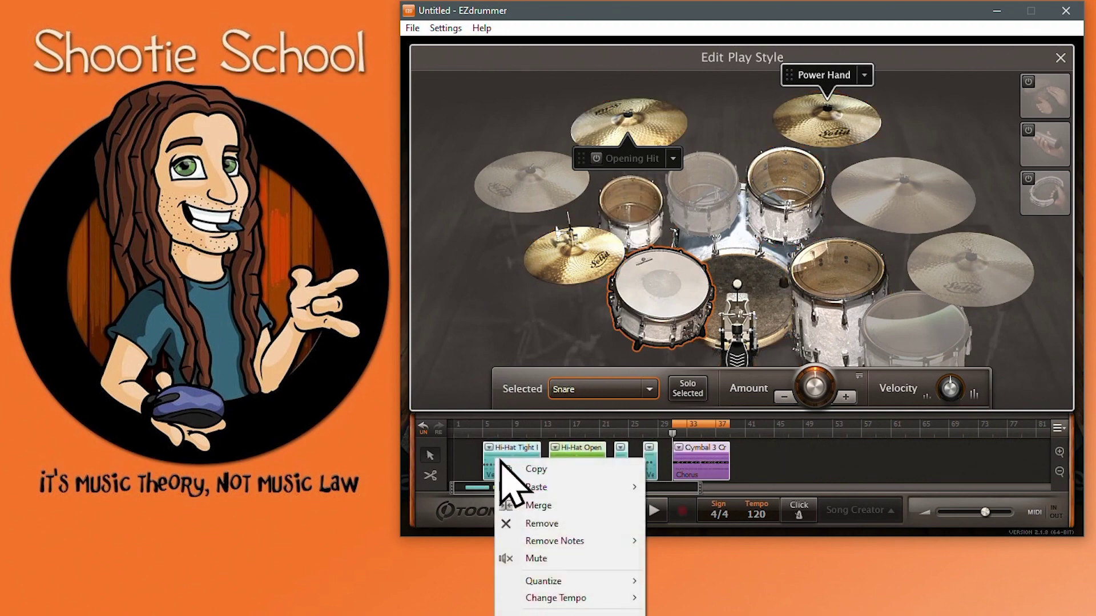
{"action": "left_click", "coordinate": [563, 523]}
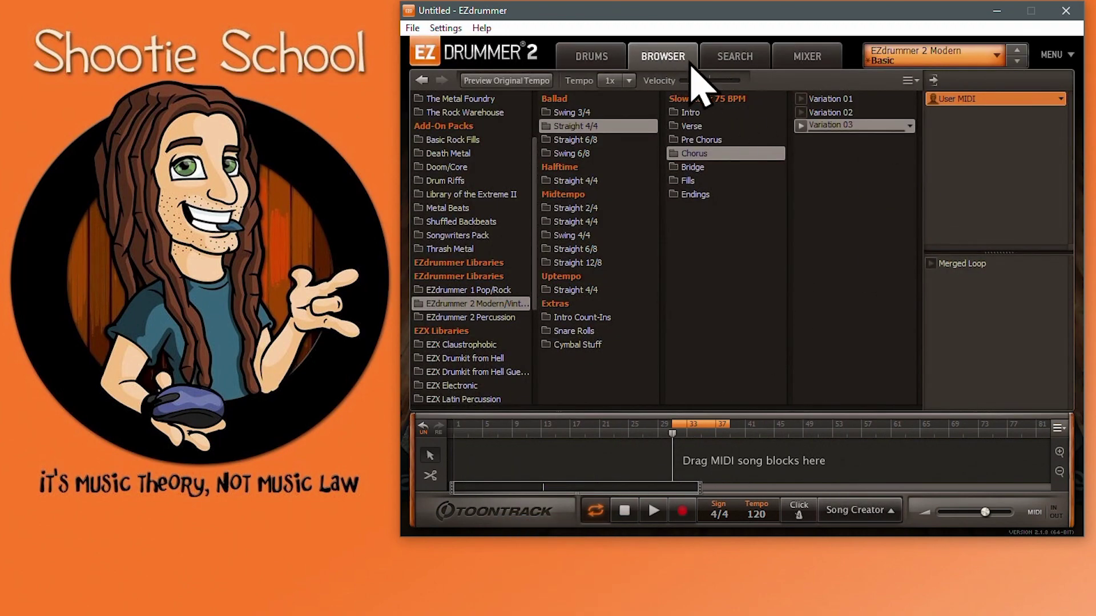
Step: Place the first Slow Rock 75 BPM Bridge variation at bar 31, open it in Edit Play Style and play it
{"action": "left_click", "coordinate": [719, 167]}
{"action": "left_click_drag", "start_coordinate": [832, 101], "coordinate": [703, 463]}
{"action": "left_click", "coordinate": [703, 462]}
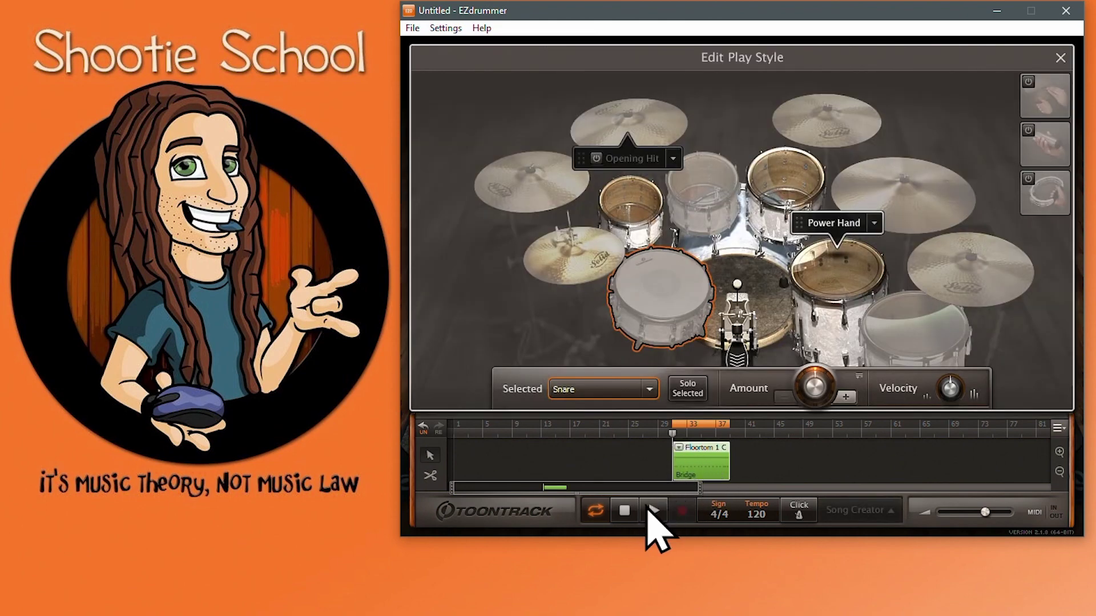
{"action": "left_click", "coordinate": [654, 511]}
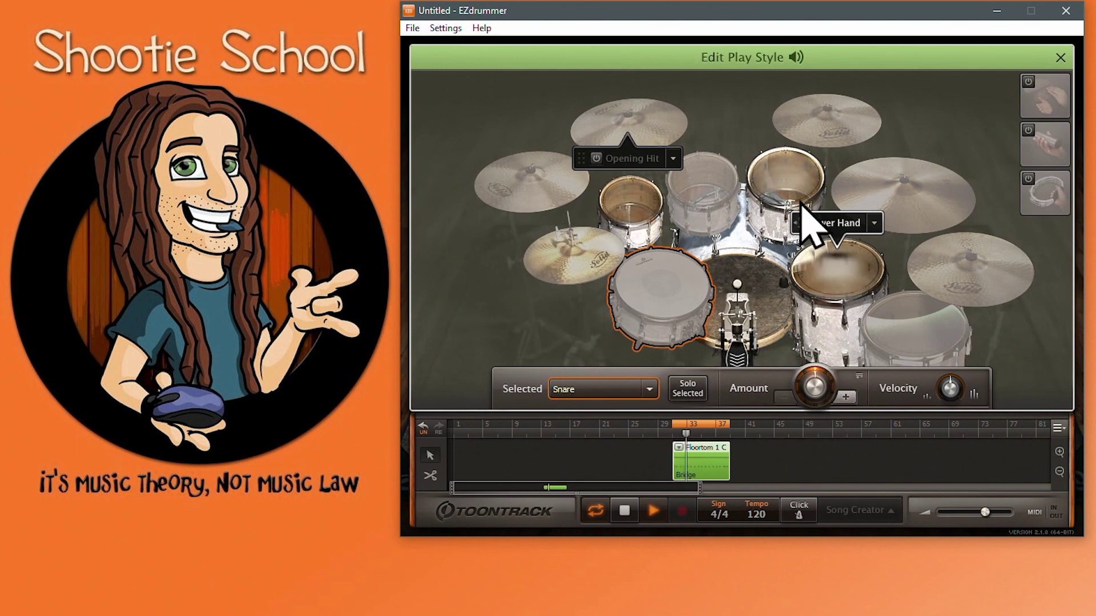
Step: Cut the Racktom 3 MIDI from the bridge block and paste it onto the ride cymbal with the Toms option
{"action": "right_click", "coordinate": [789, 169]}
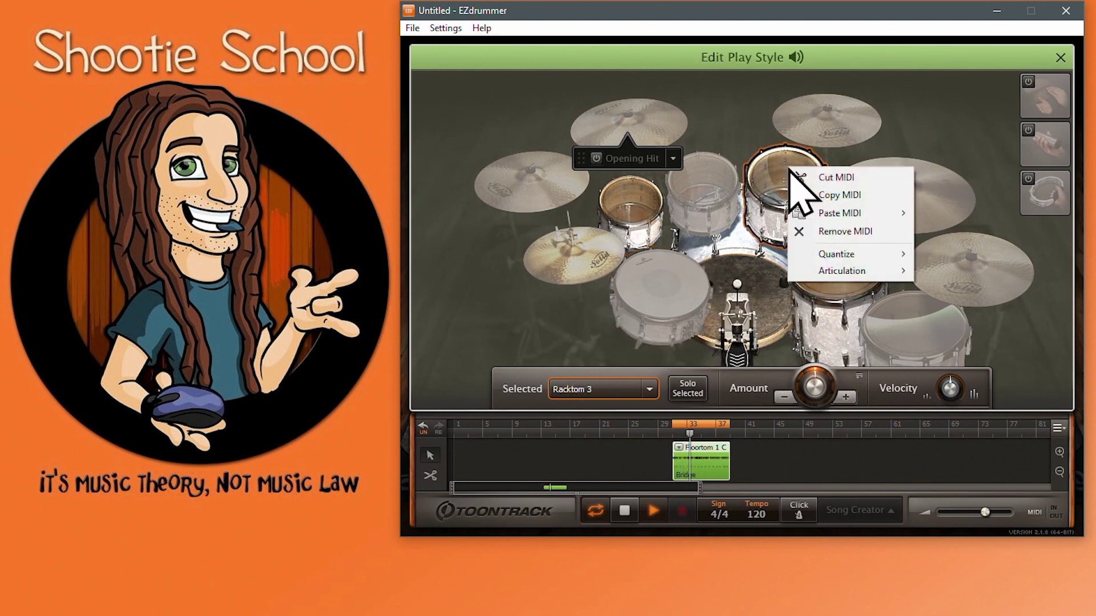
{"action": "left_click", "coordinate": [863, 181]}
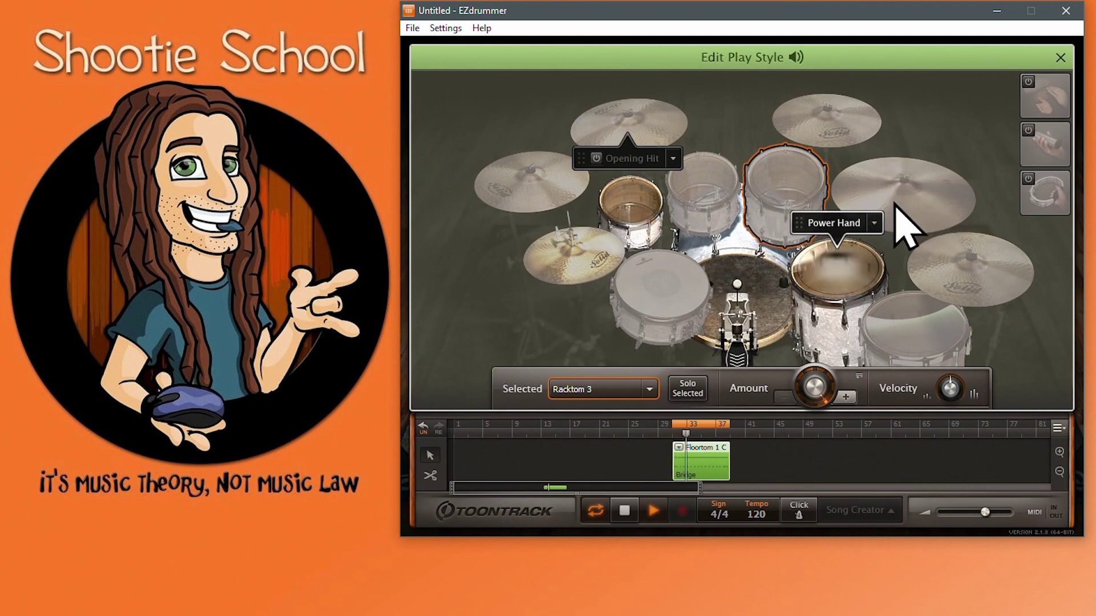
{"action": "right_click", "coordinate": [916, 203]}
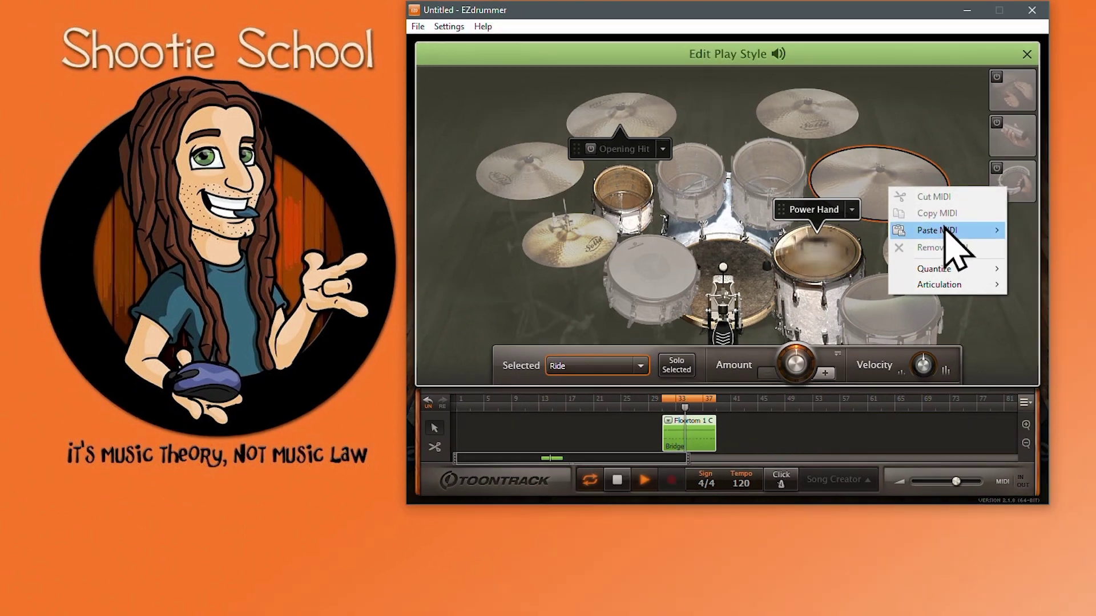
{"action": "mouse_move", "coordinate": [974, 243]}
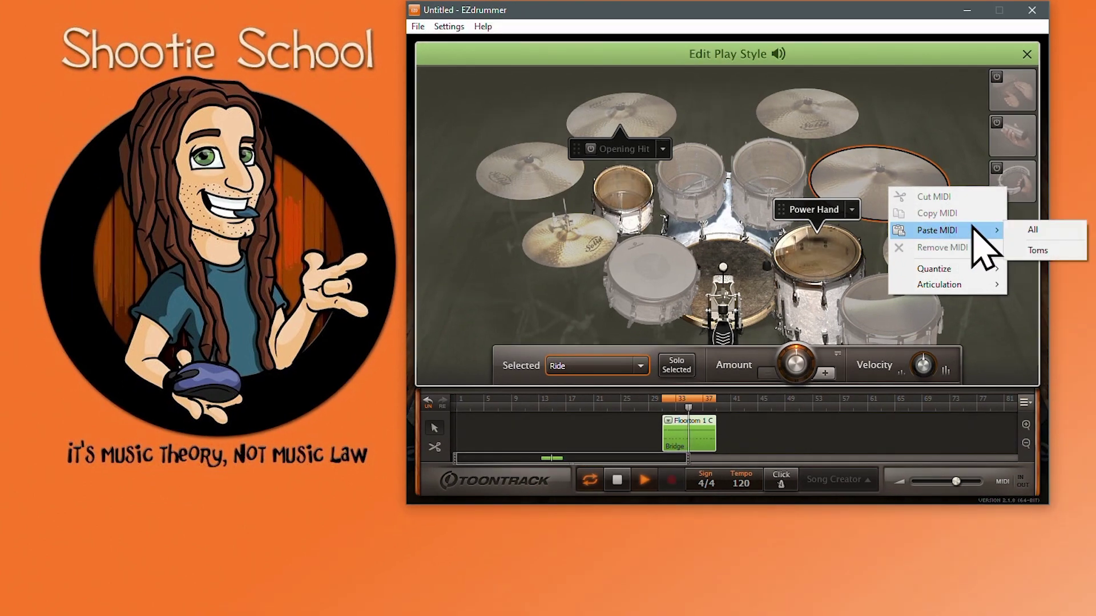
{"action": "left_click", "coordinate": [1038, 251]}
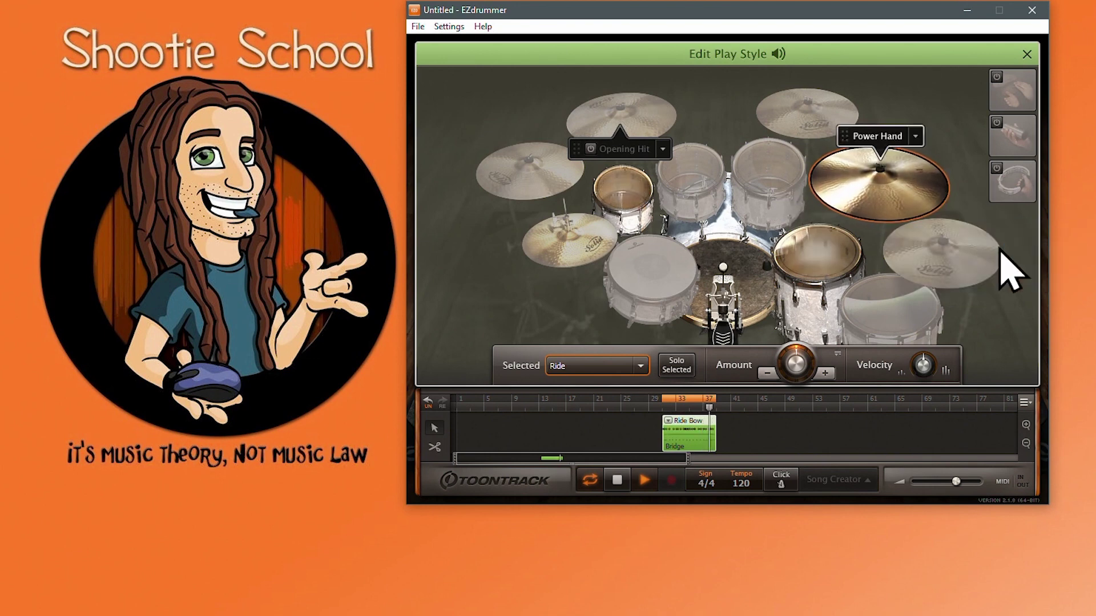
Step: Copy the ride cymbal's MIDI and paste it onto Floortom 2 with the Ride Cymbal option
{"action": "right_click", "coordinate": [866, 189]}
{"action": "left_click", "coordinate": [913, 211]}
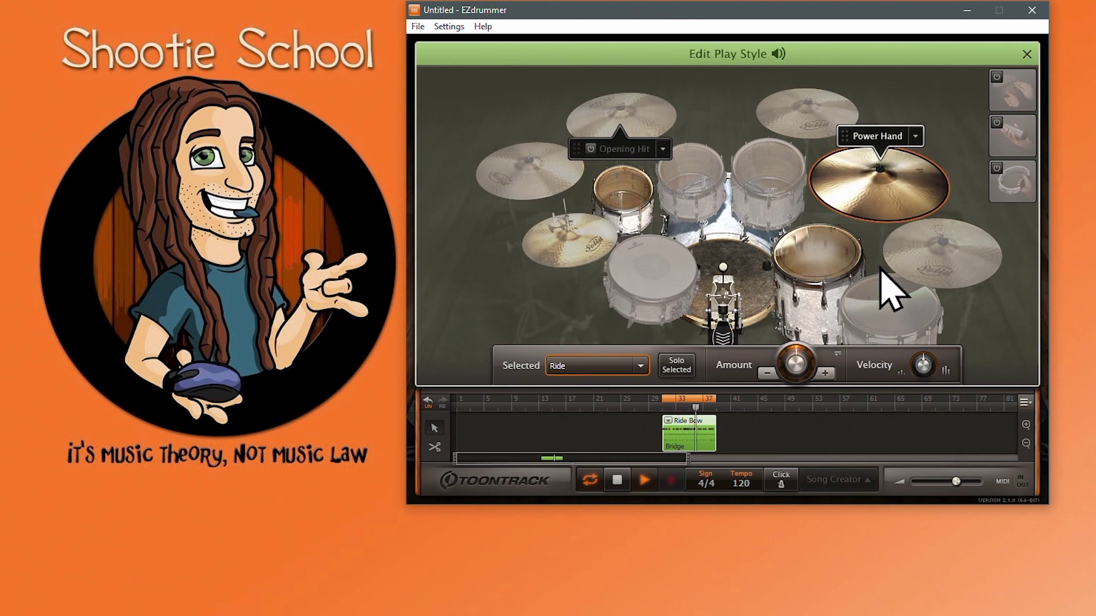
{"action": "right_click", "coordinate": [888, 332]}
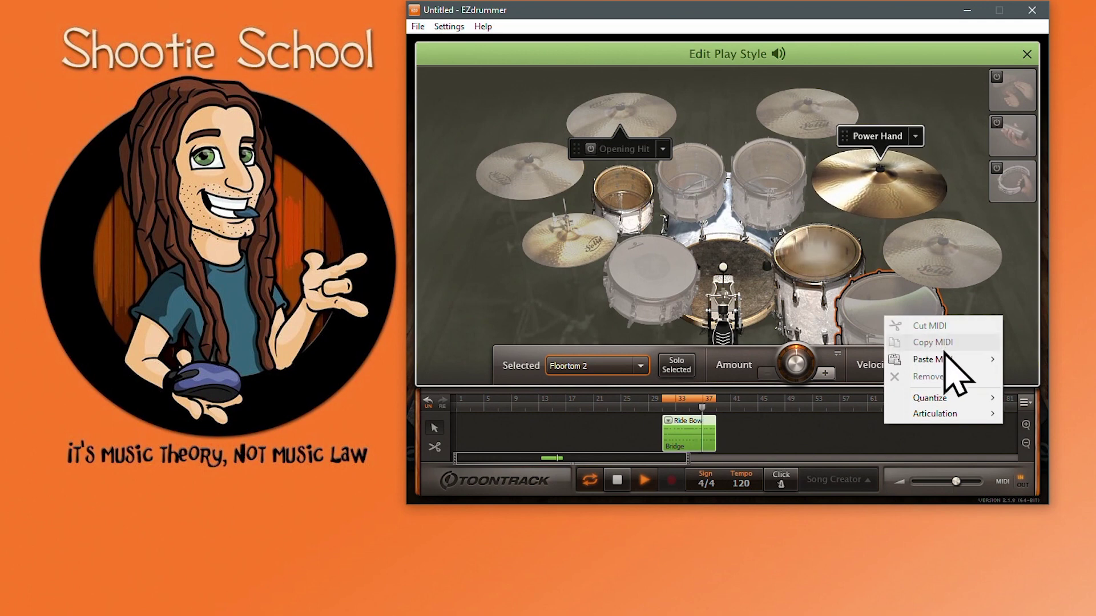
{"action": "mouse_move", "coordinate": [942, 359]}
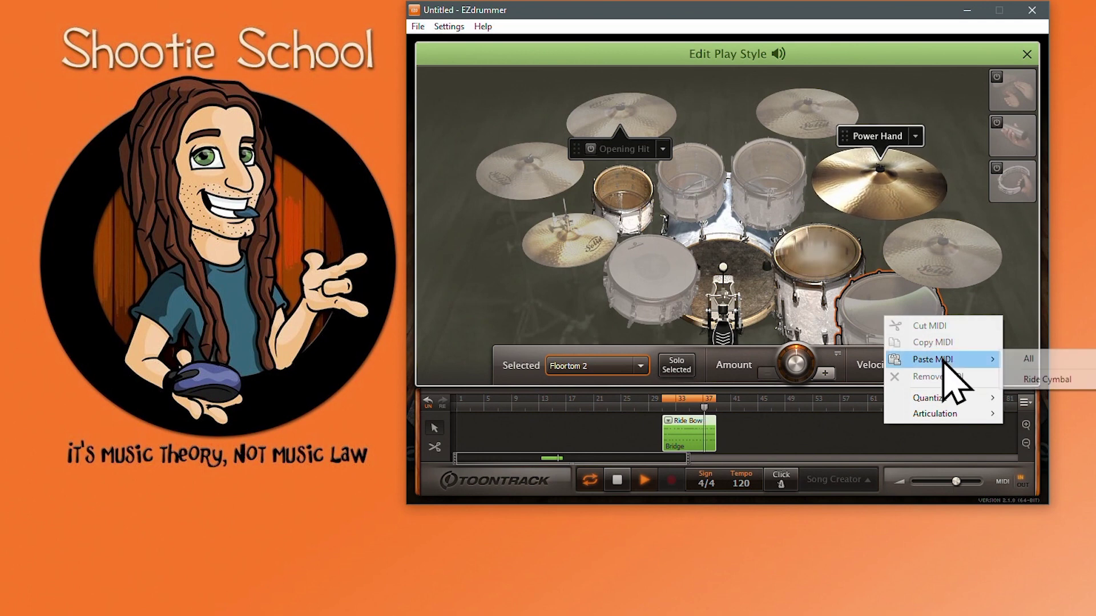
{"action": "left_click", "coordinate": [1045, 380]}
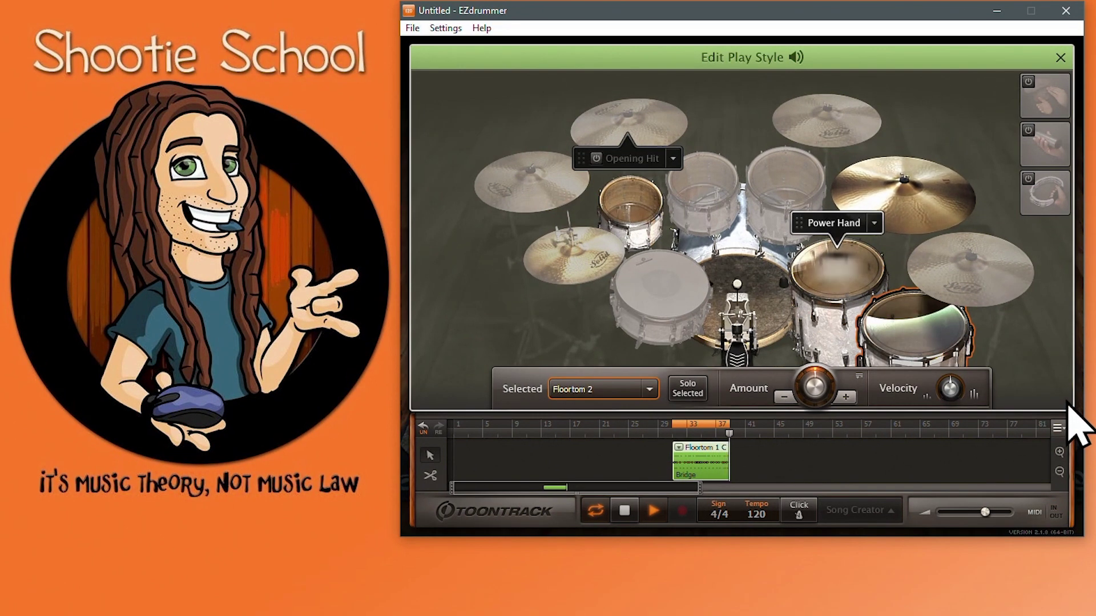
Step: Select the ride cymbal and remove its MIDI from the bridge block
{"action": "left_click", "coordinate": [916, 193]}
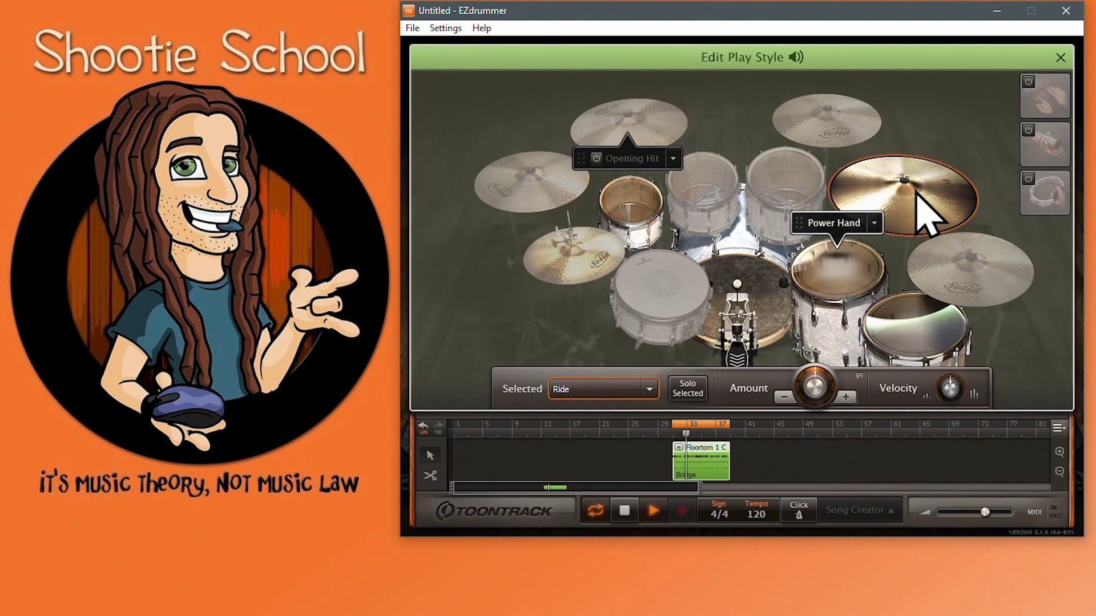
{"action": "left_click", "coordinate": [847, 397]}
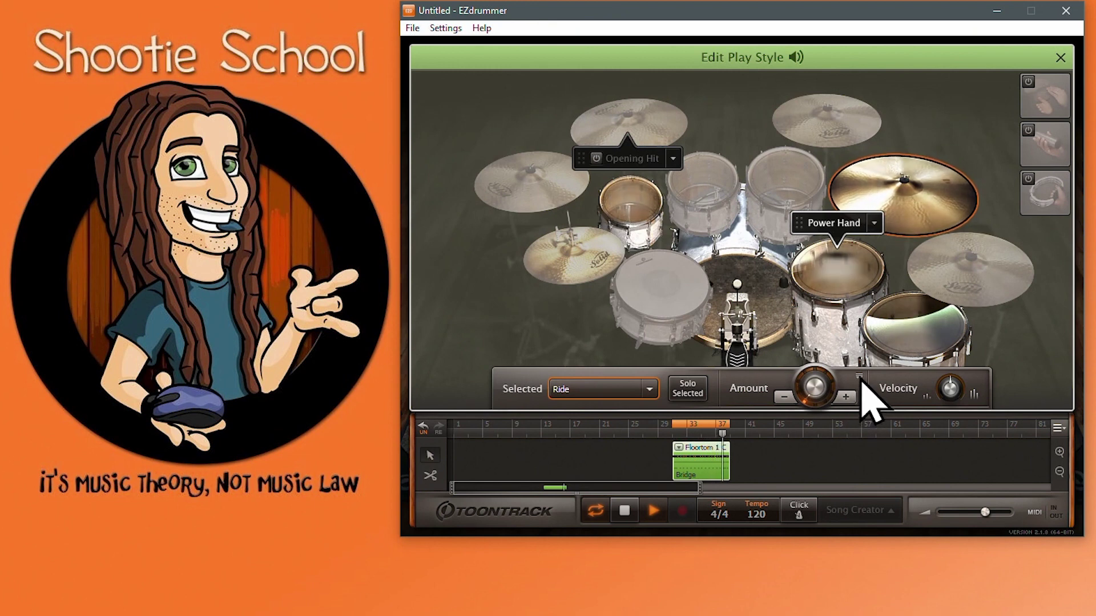
{"action": "left_click", "coordinate": [860, 378]}
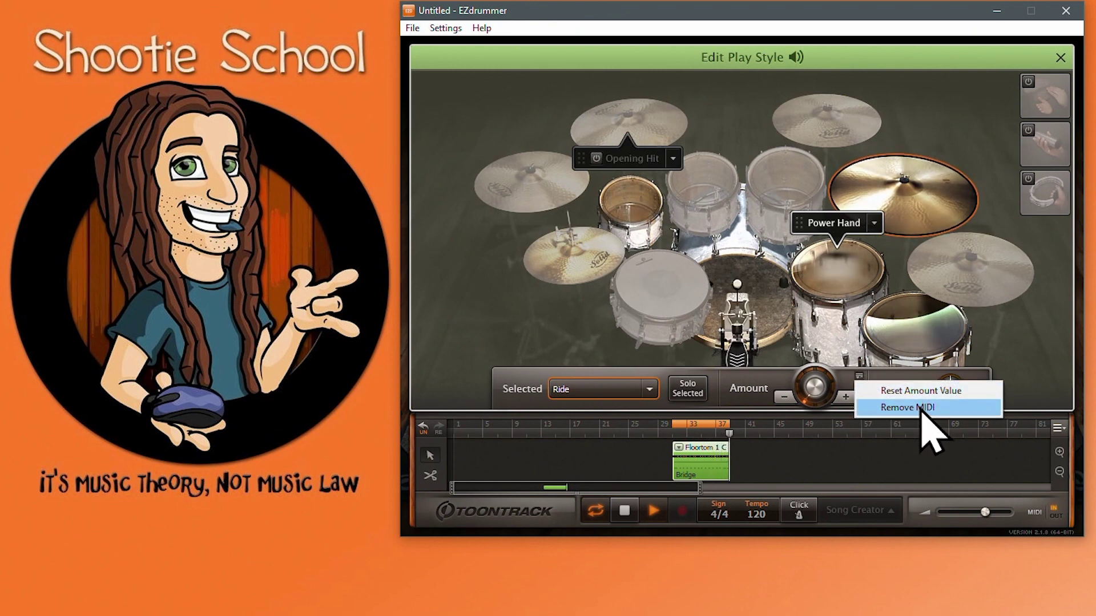
{"action": "right_click", "coordinate": [921, 197]}
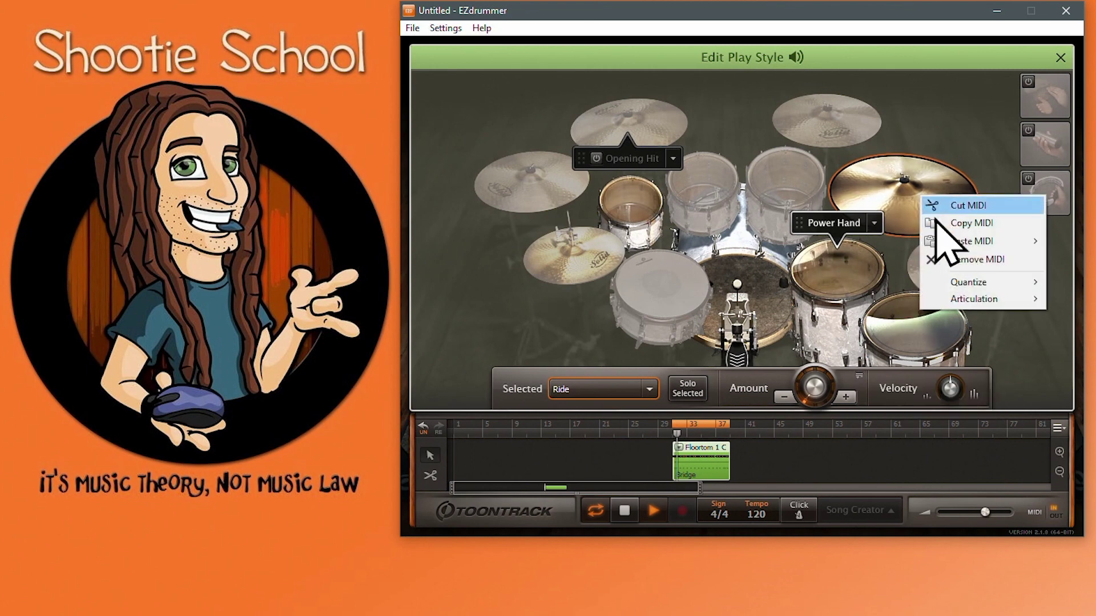
{"action": "left_click", "coordinate": [975, 259]}
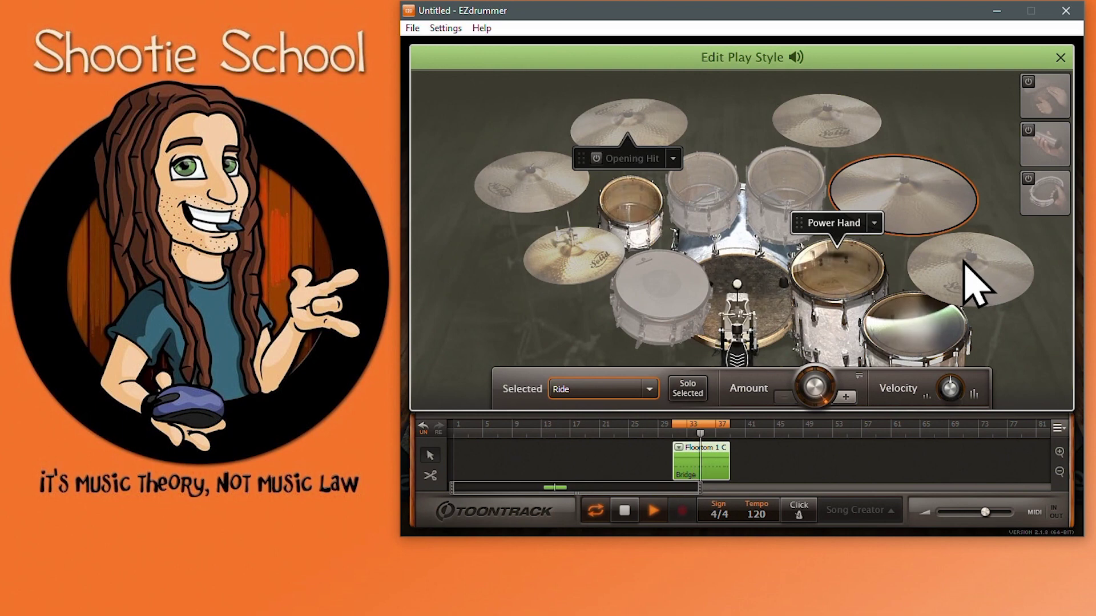
Step: Check the MIDI editing options of Floortom 1, dismiss them and stop playback
{"action": "right_click", "coordinate": [836, 270]}
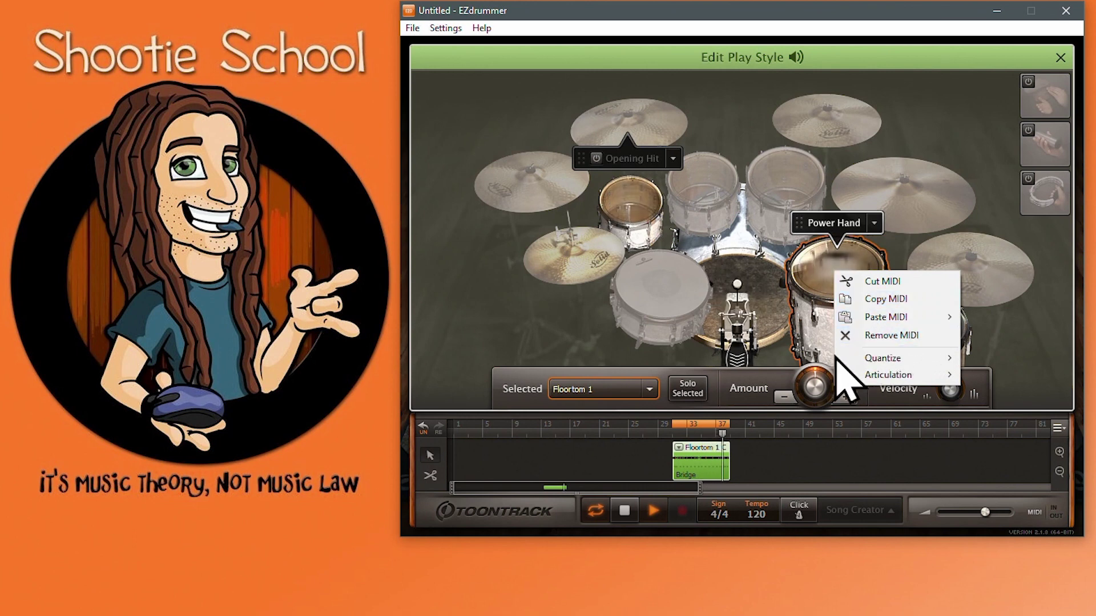
{"action": "left_click", "coordinate": [756, 385]}
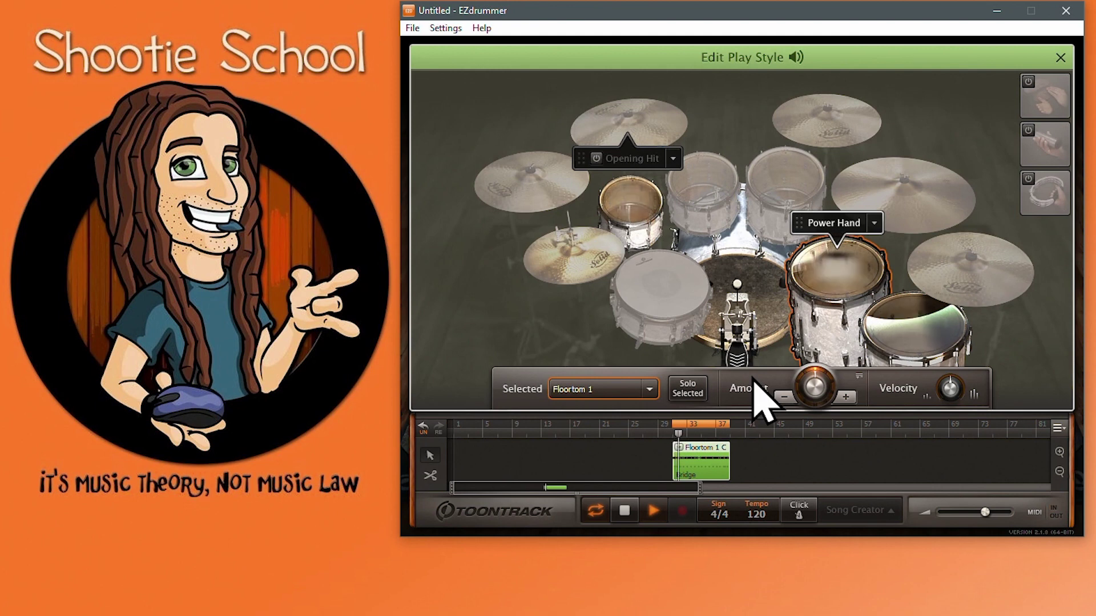
{"action": "left_click", "coordinate": [623, 511]}
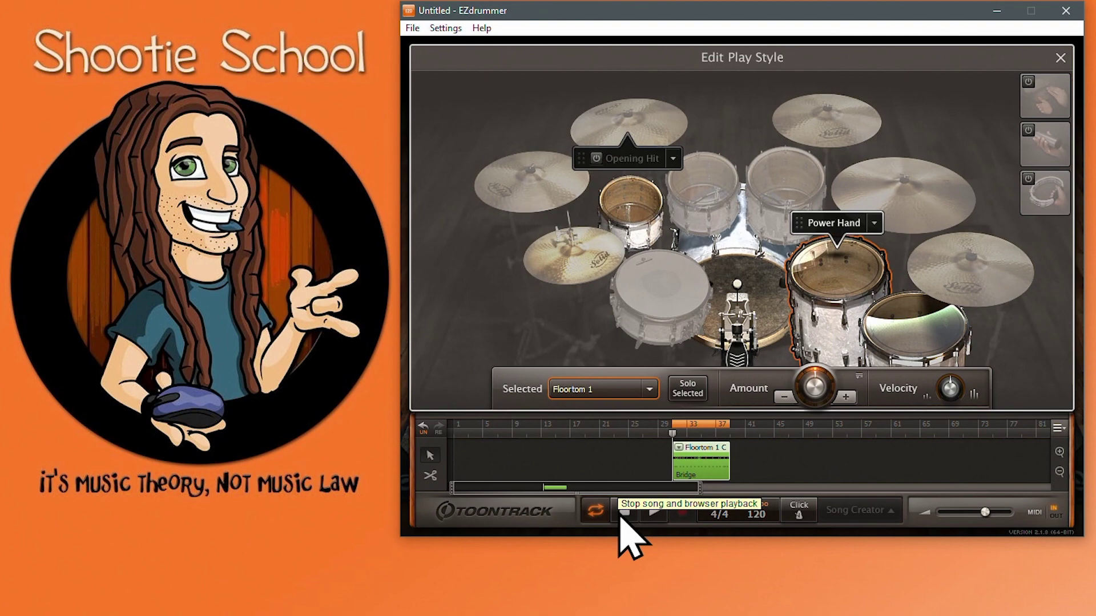
Step: Leave Edit Play Style, preview Variation 01 of the Slow Rock 75 BPM Pre Chorus and copy it
{"action": "left_click", "coordinate": [1060, 58]}
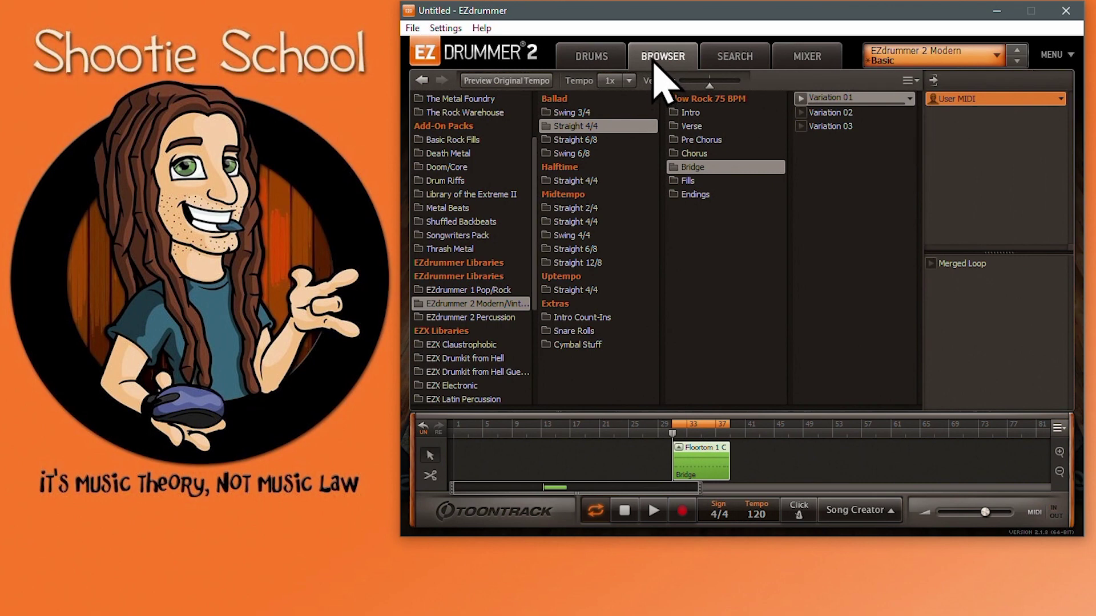
{"action": "left_click", "coordinate": [708, 140]}
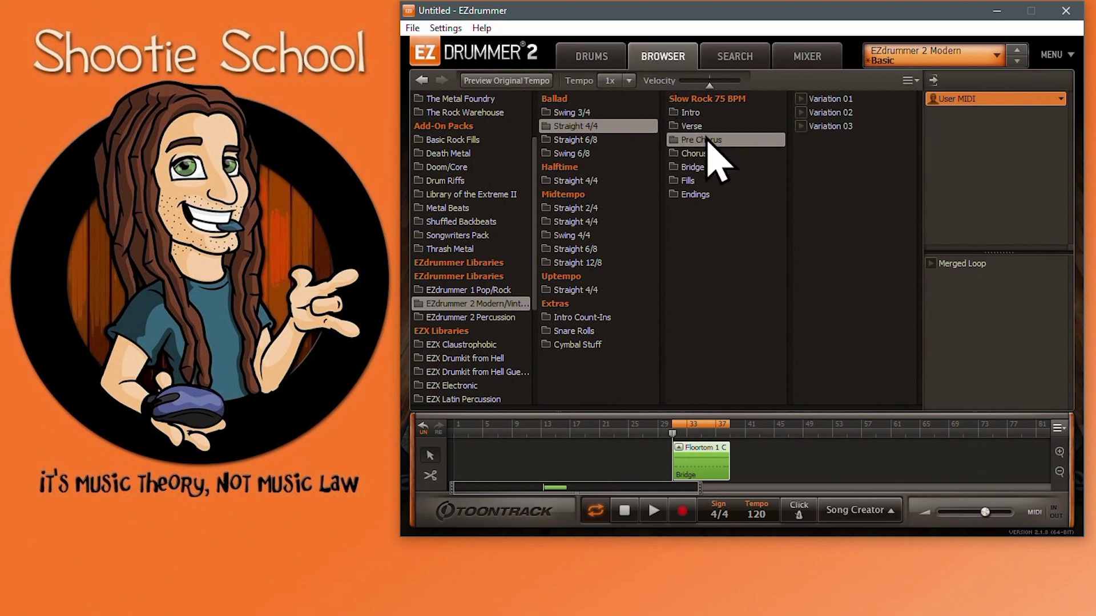
{"action": "left_click", "coordinate": [801, 98]}
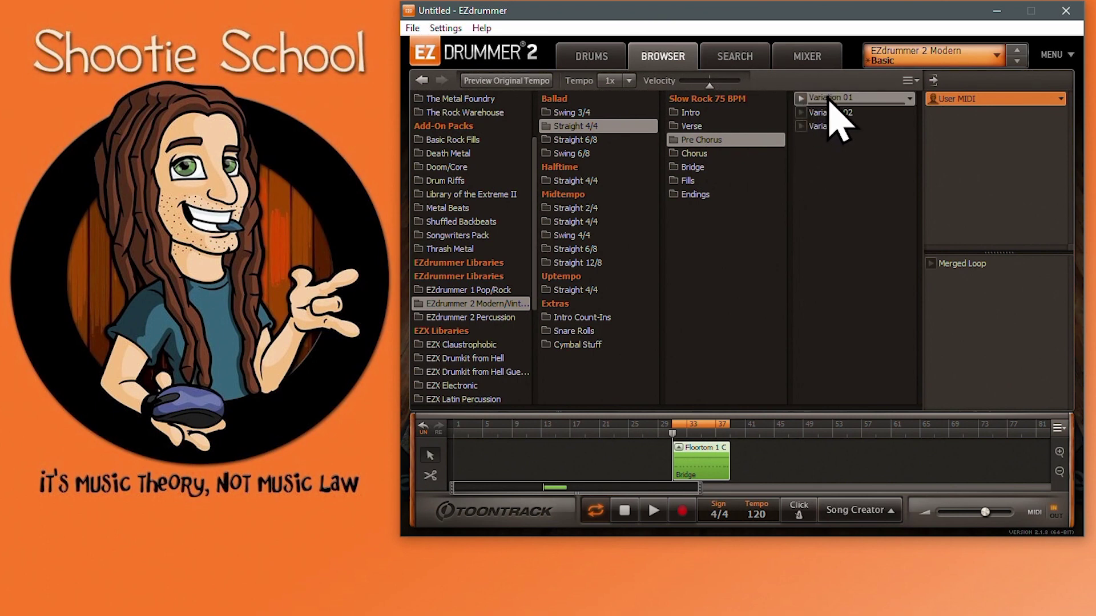
{"action": "right_click", "coordinate": [828, 97]}
{"action": "left_click", "coordinate": [865, 106]}
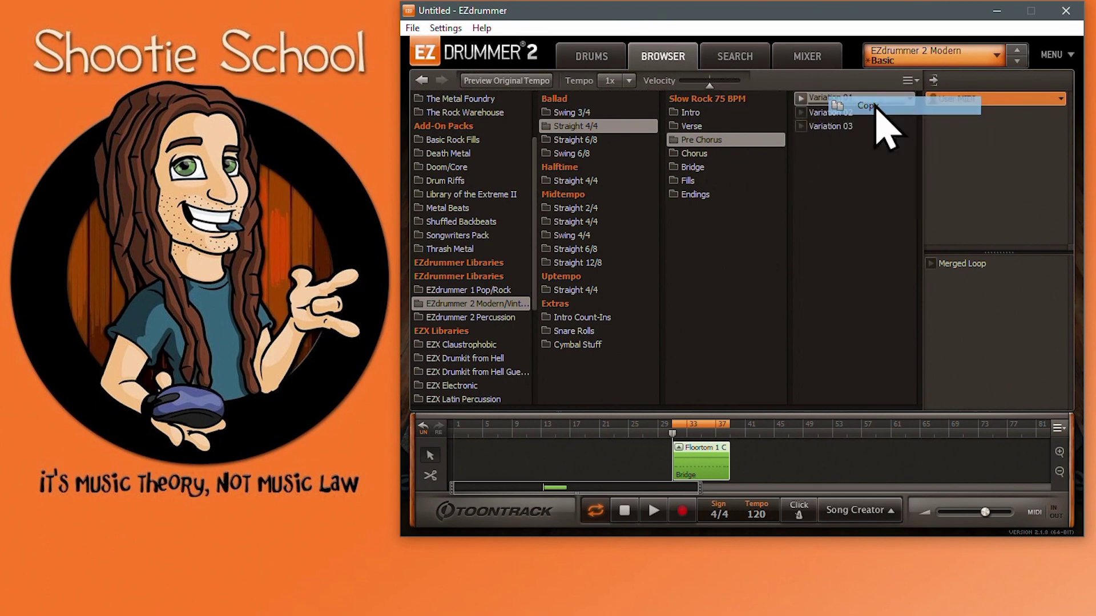
Step: Reopen the bridge block in Edit Play Style, play it and paste the copied Hi-Hat MIDI onto the hi-hat
{"action": "double_click", "coordinate": [694, 469]}
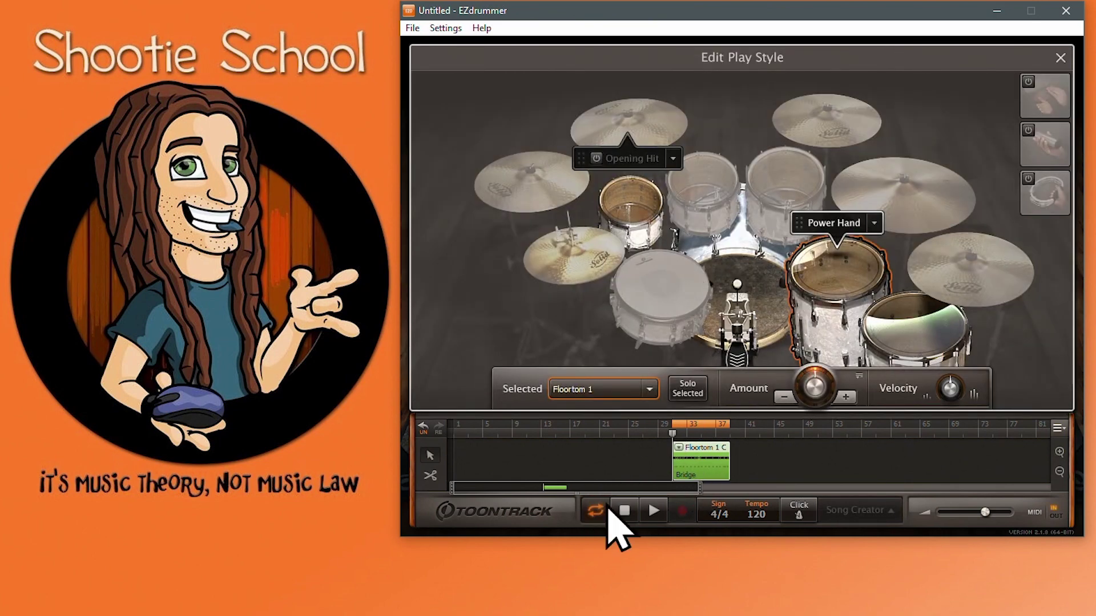
{"action": "left_click", "coordinate": [654, 505]}
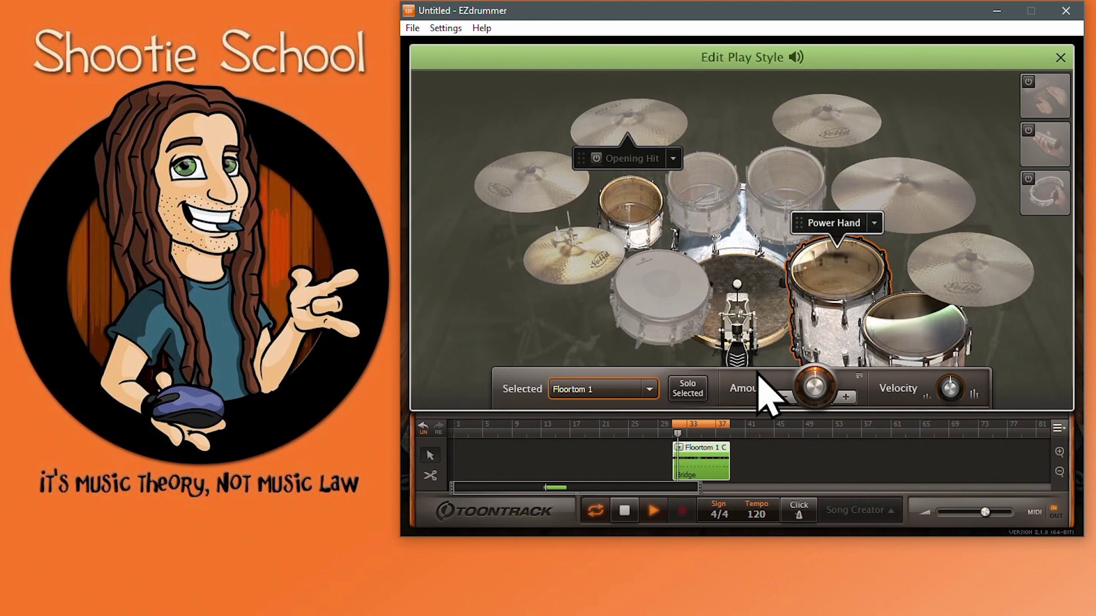
{"action": "right_click", "coordinate": [594, 265]}
{"action": "mouse_move", "coordinate": [641, 309]}
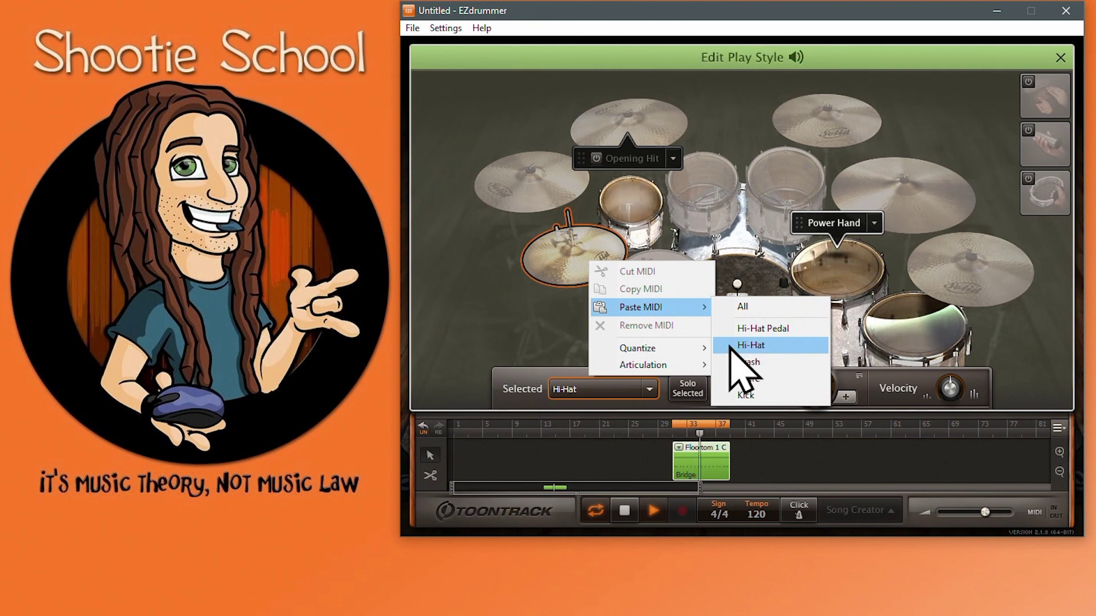
{"action": "left_click", "coordinate": [751, 346]}
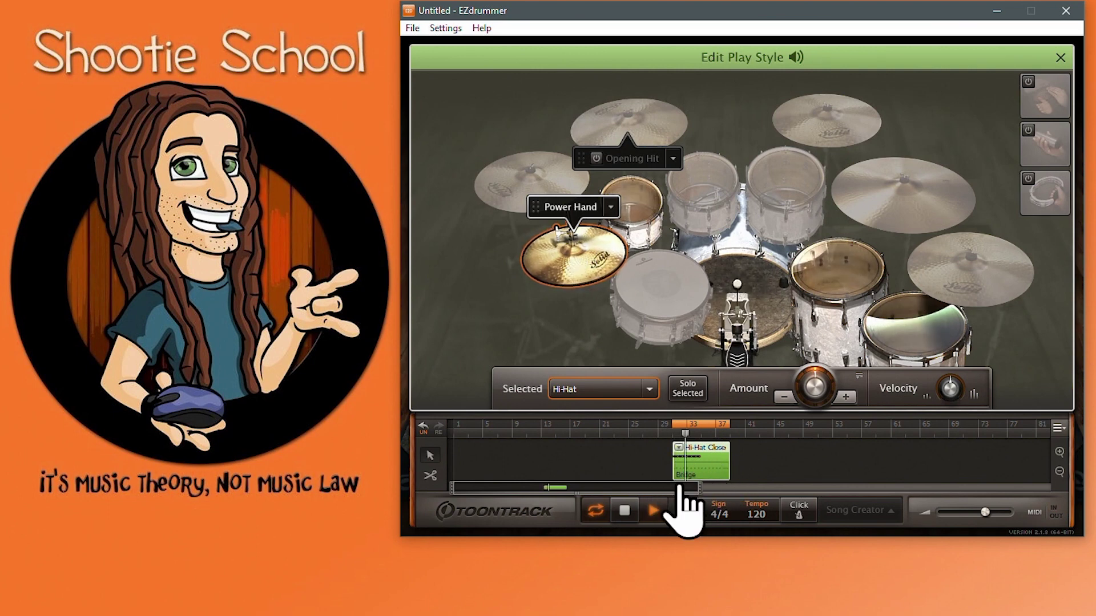
Step: Change the hi-hat's Power Hand articulation to Open 2
{"action": "left_click_drag", "start_coordinate": [707, 489], "coordinate": [579, 489]}
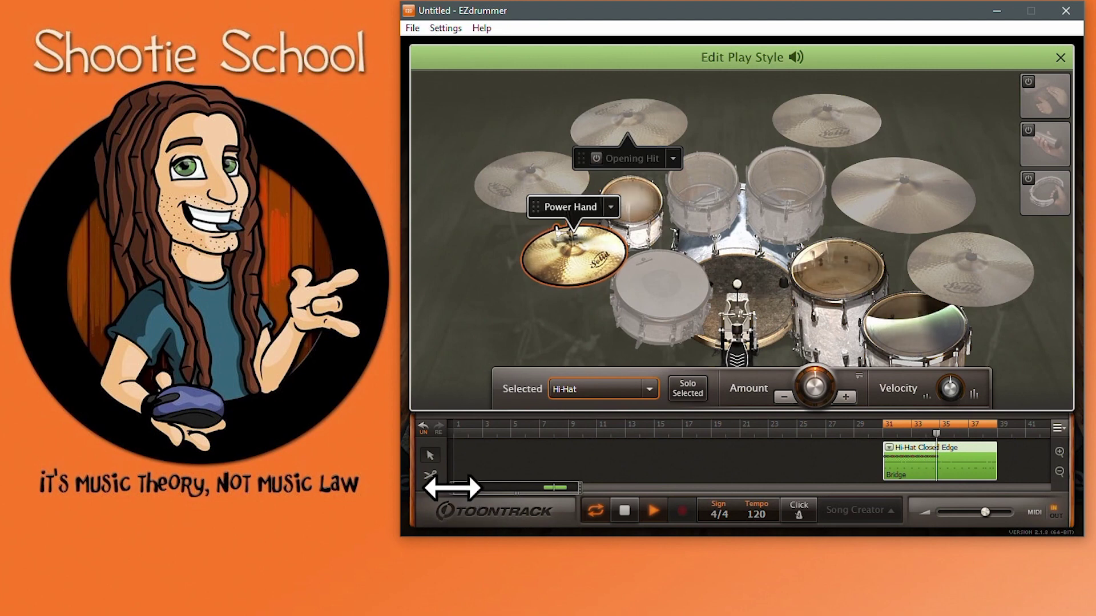
{"action": "left_click_drag", "start_coordinate": [452, 489], "coordinate": [535, 496]}
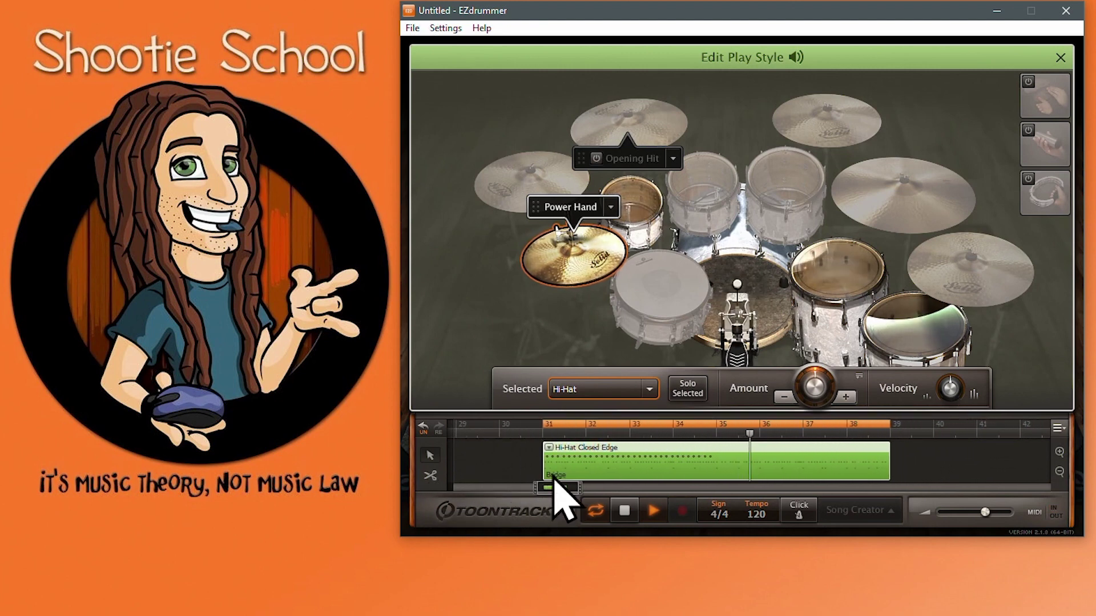
{"action": "left_click", "coordinate": [611, 207]}
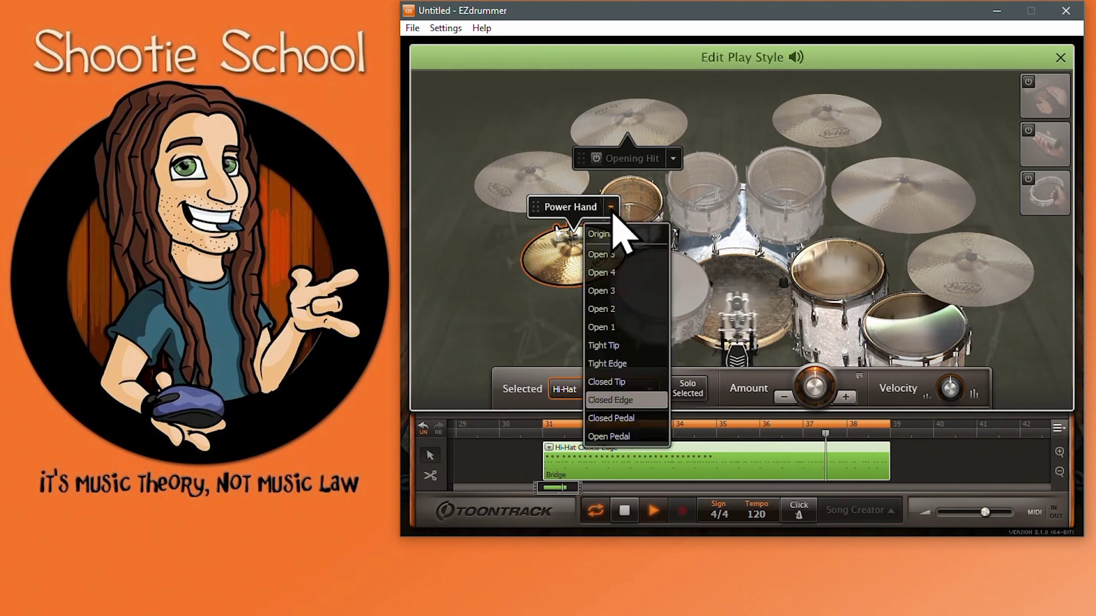
{"action": "left_click", "coordinate": [606, 310]}
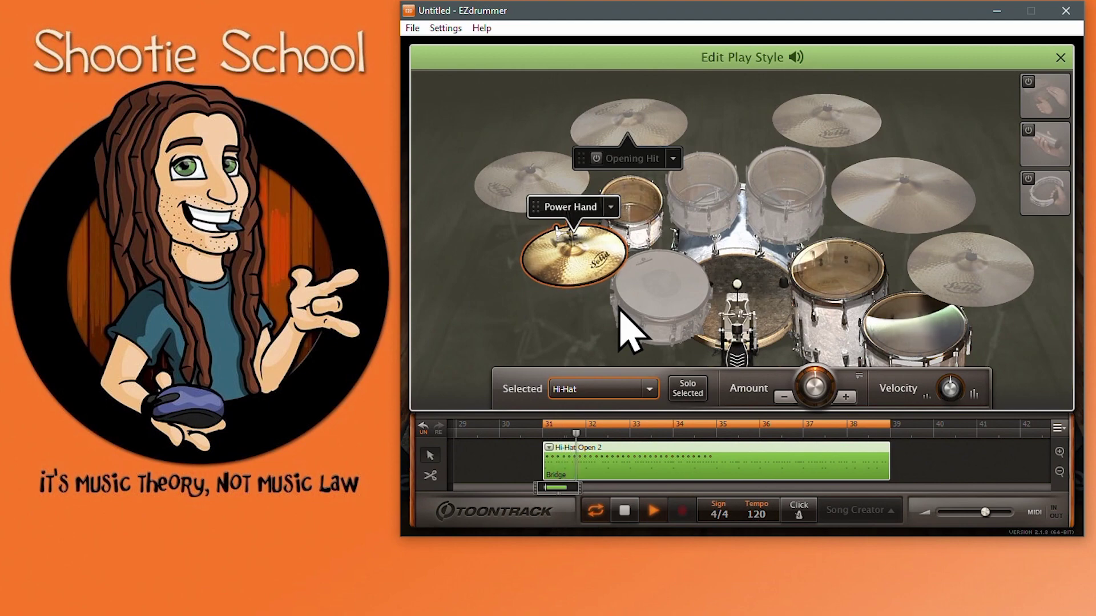
Step: Paste the copied Pre Chorus MIDI onto the snare with the All option, listen to the result, stop playback and leave Edit Play Style
{"action": "left_click", "coordinate": [1059, 57]}
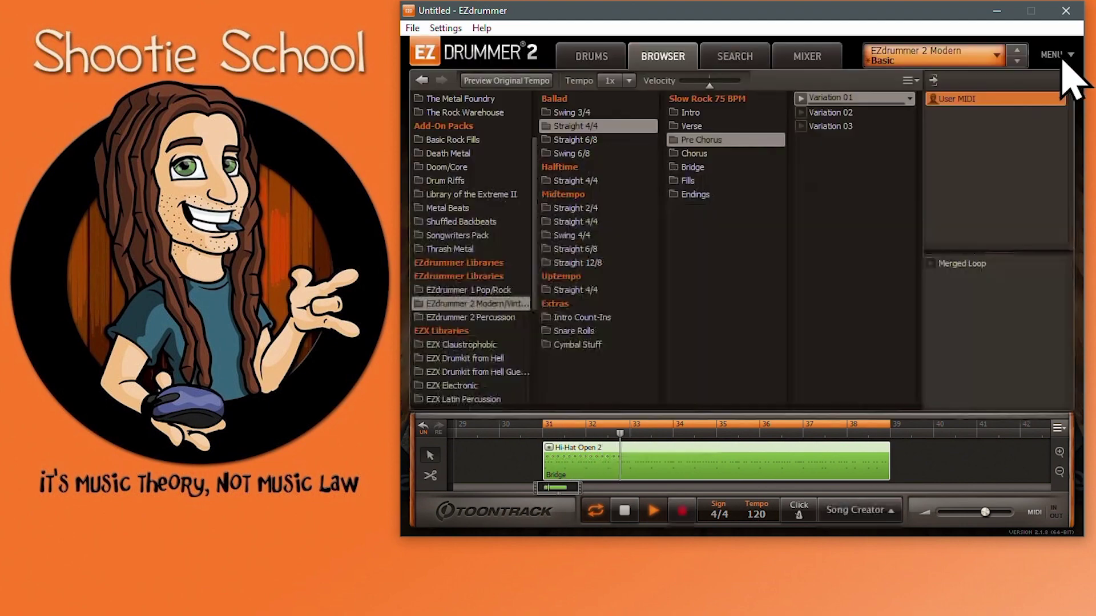
{"action": "double_click", "coordinate": [718, 461]}
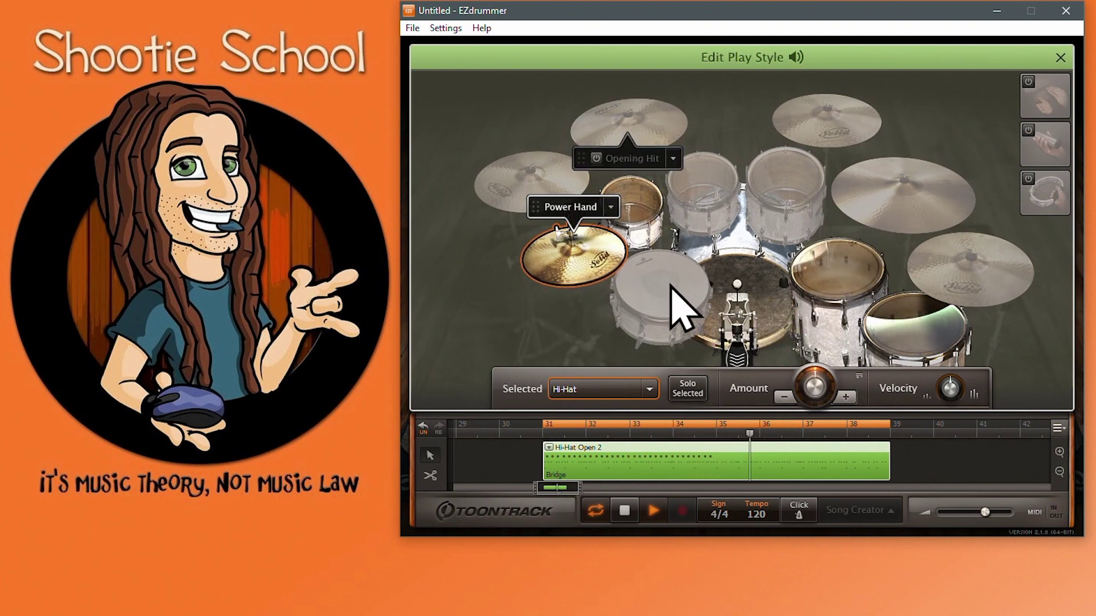
{"action": "left_click", "coordinate": [676, 309]}
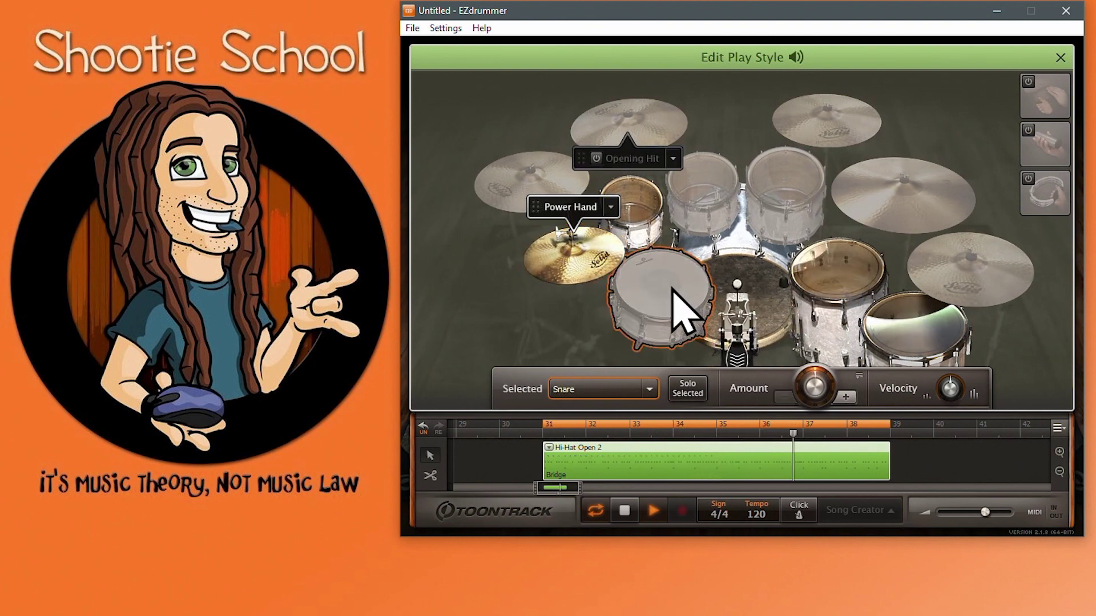
{"action": "right_click", "coordinate": [673, 289]}
{"action": "mouse_move", "coordinate": [736, 332]}
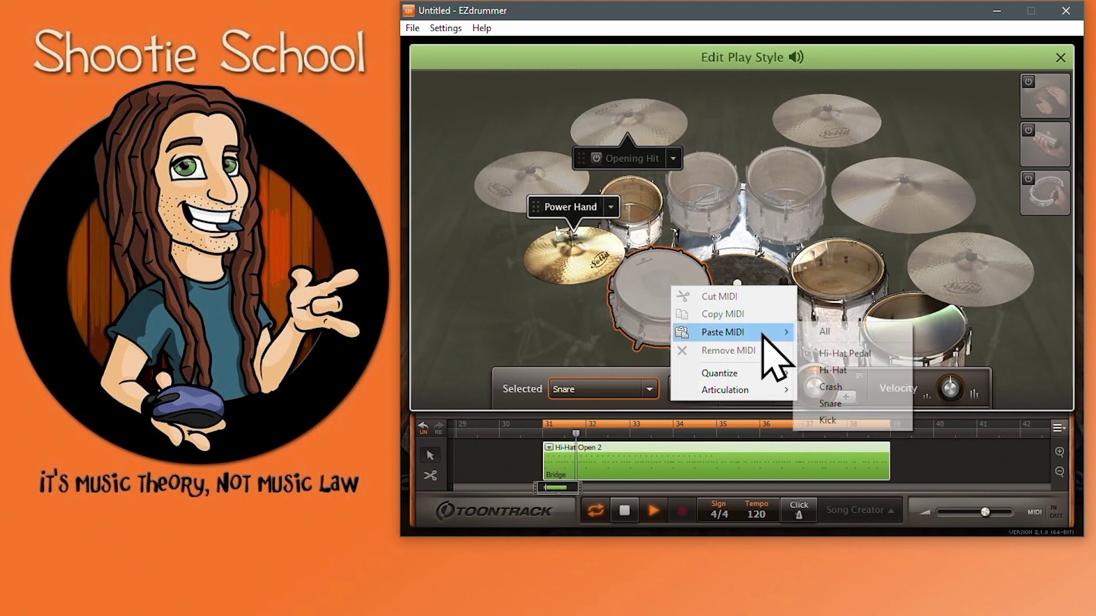
{"action": "left_click", "coordinate": [831, 333]}
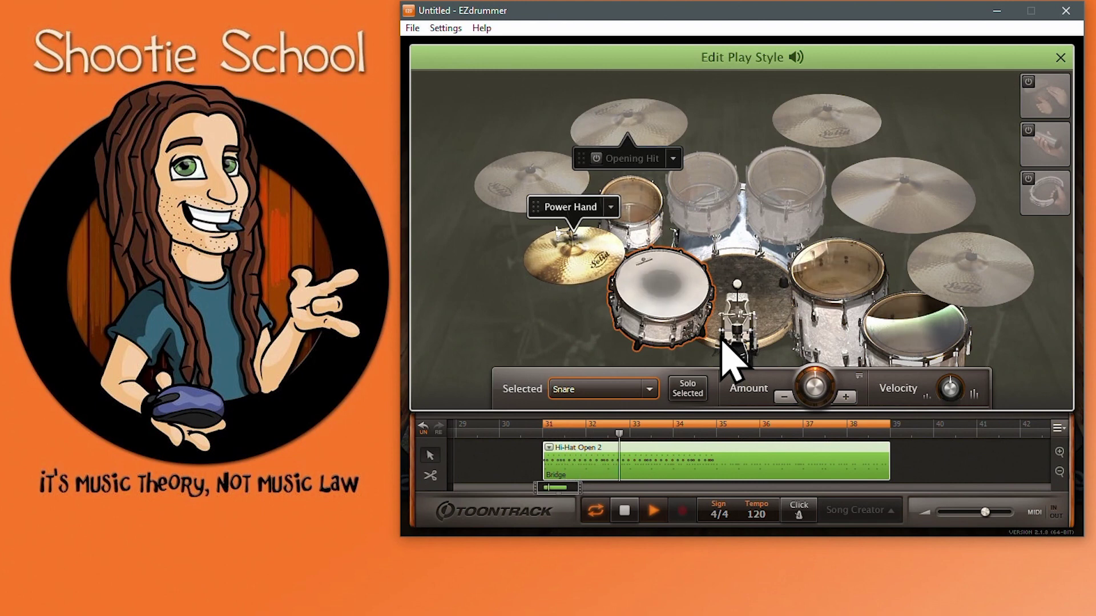
{"action": "left_click", "coordinate": [625, 511]}
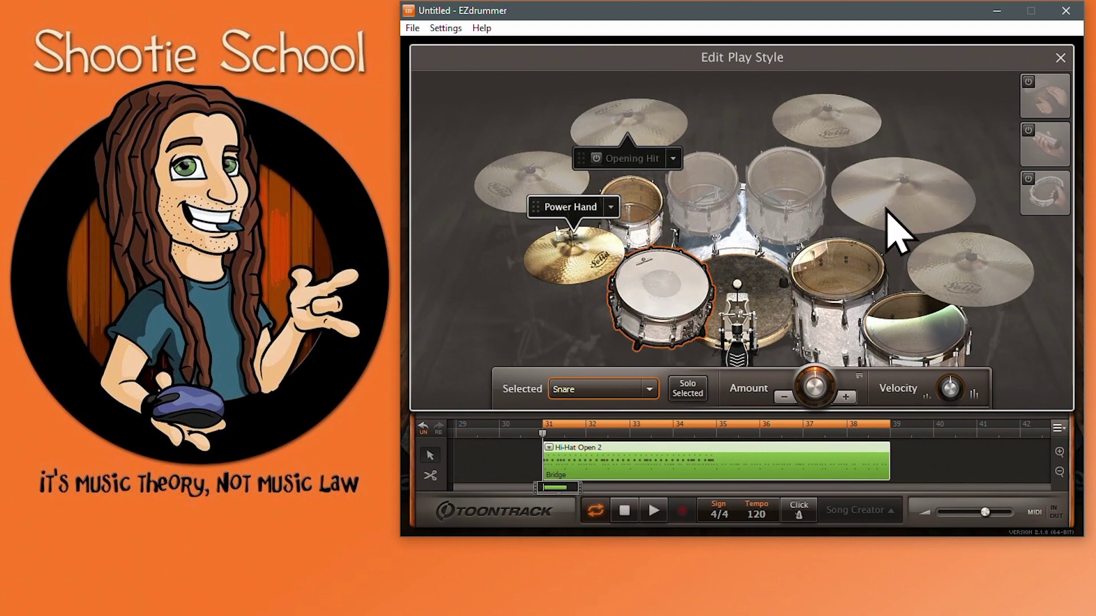
{"action": "left_click", "coordinate": [1061, 58]}
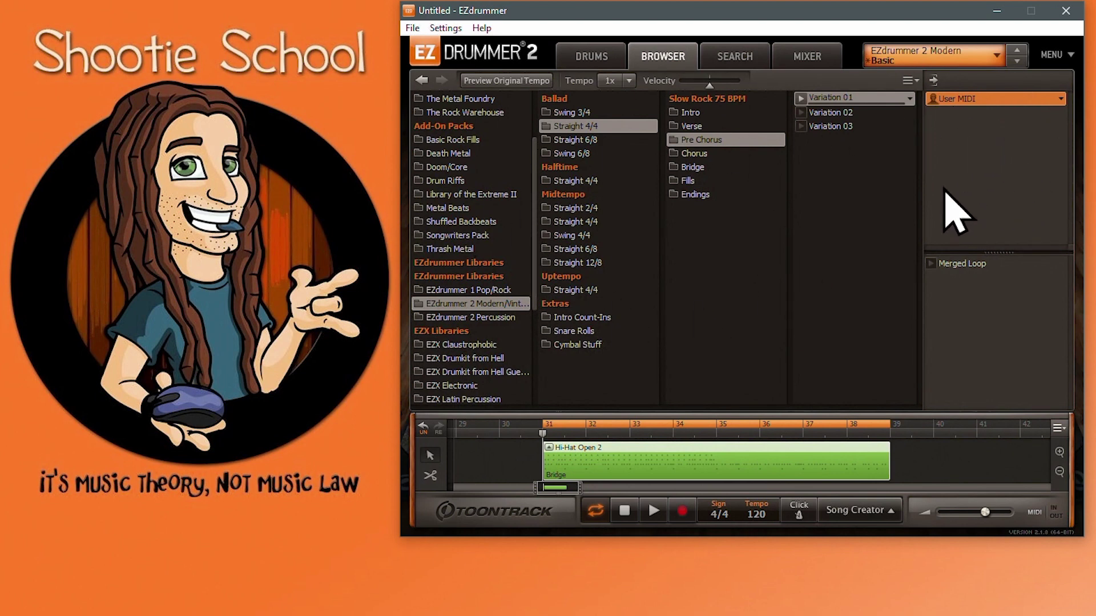
Step: Add the edited bridge block to User MIDI and export the groove to the desktop as a MIDI file
{"action": "left_click_drag", "start_coordinate": [788, 472], "coordinate": [672, 451]}
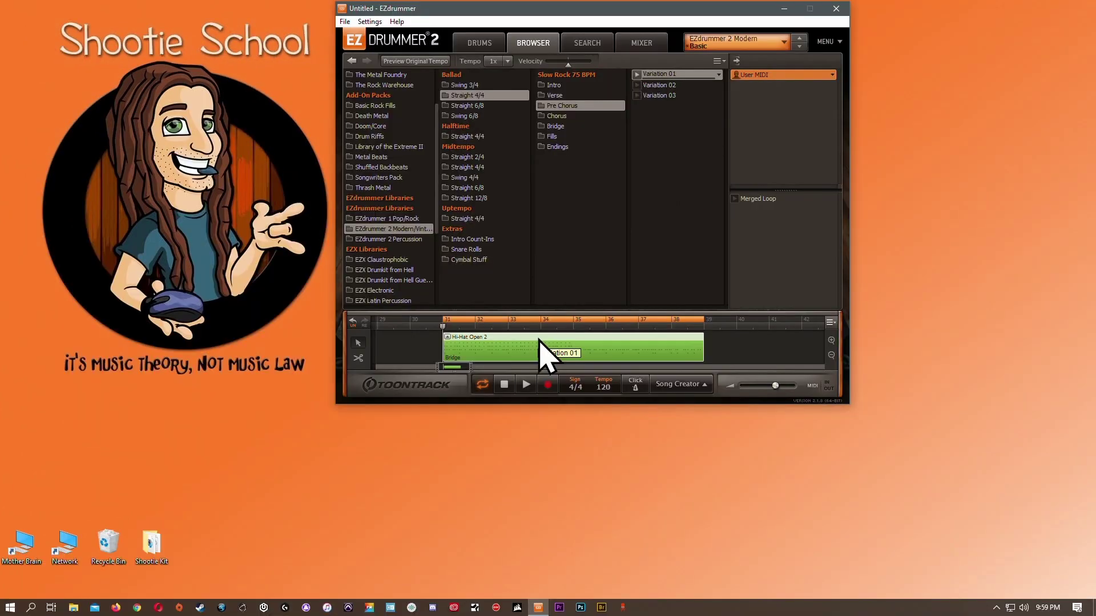
{"action": "right_click", "coordinate": [671, 449]}
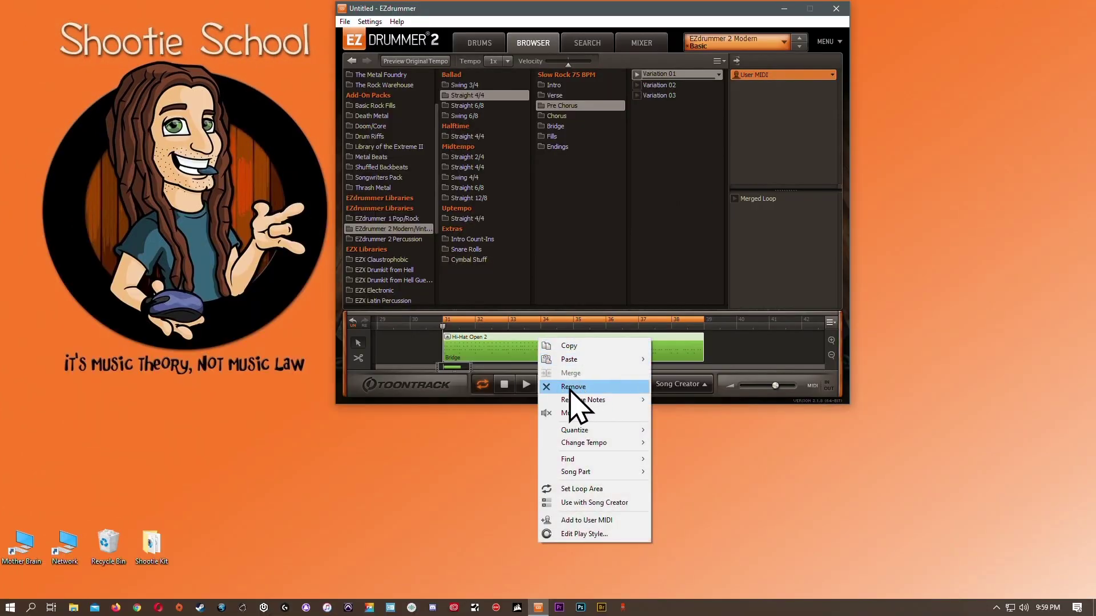
{"action": "left_click", "coordinate": [757, 348]}
{"action": "right_click", "coordinate": [568, 350]}
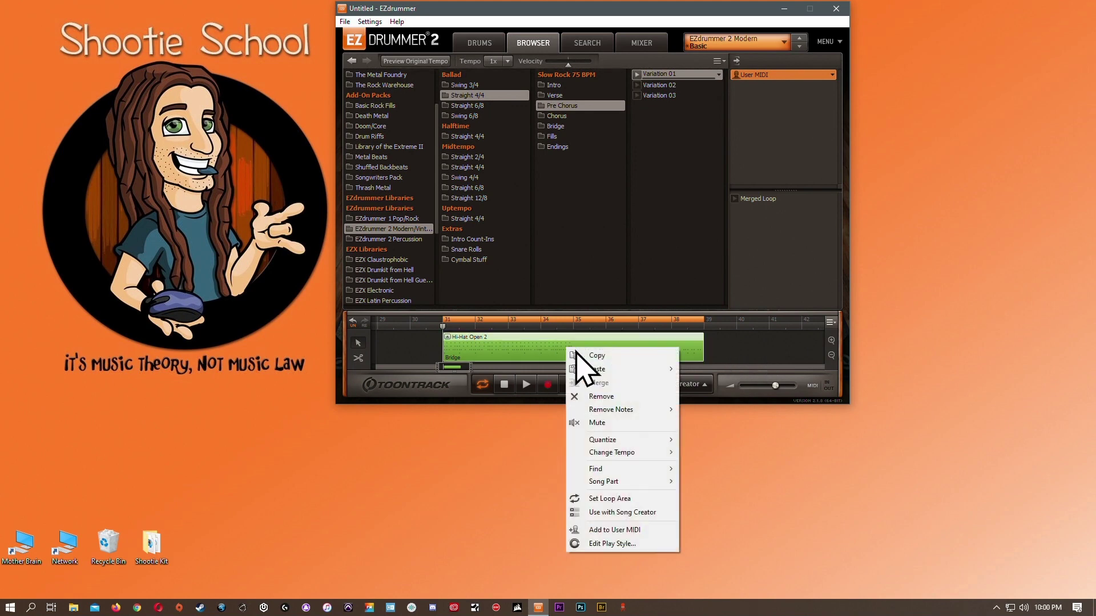
{"action": "left_click", "coordinate": [610, 531]}
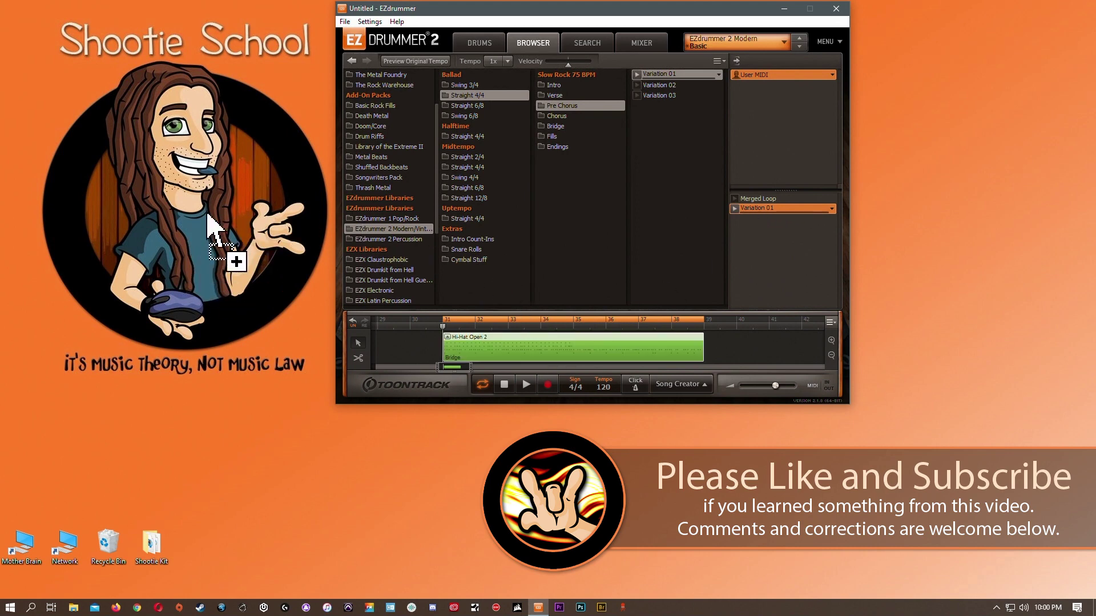
{"action": "left_click", "coordinate": [77, 102]}
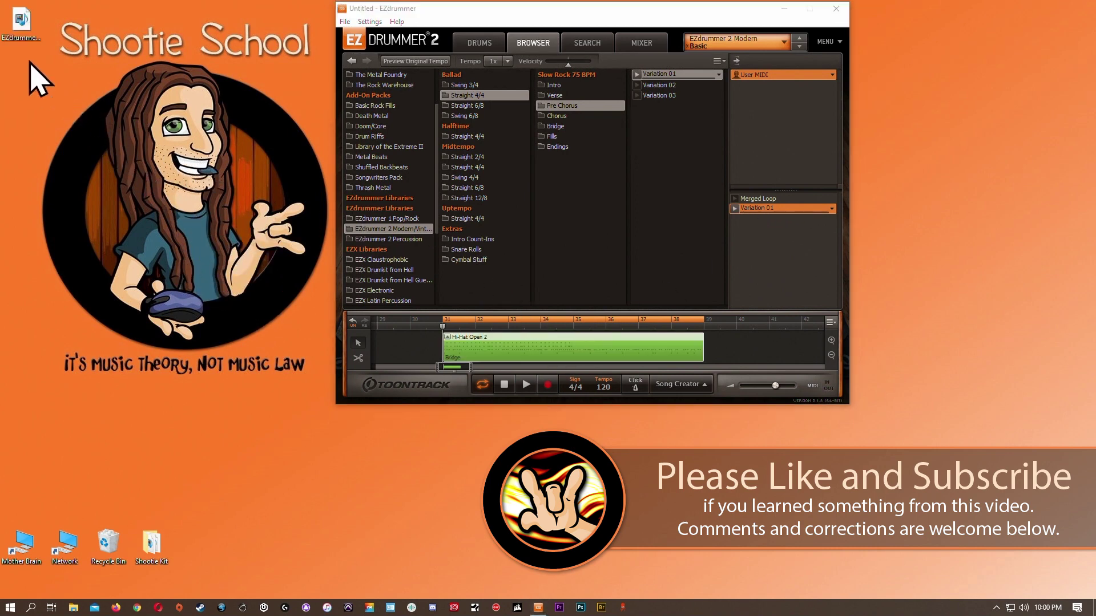